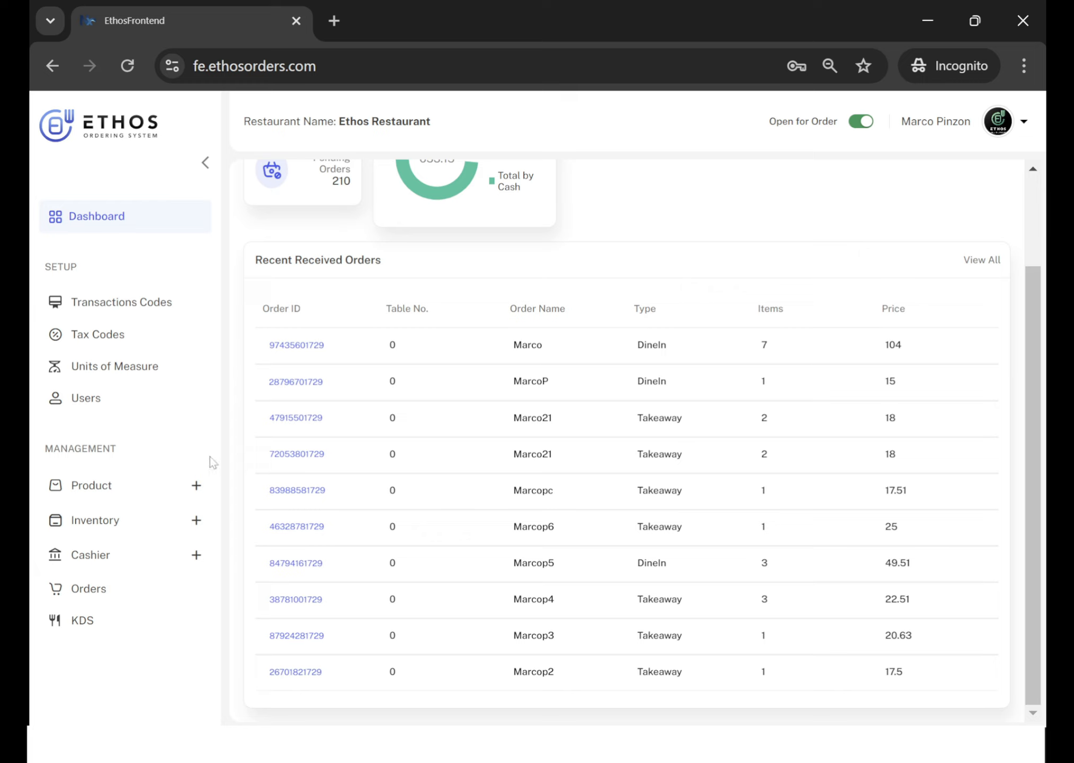
Open the product category list, browse its pages and set it to show 50 rows per page.
{"action": "left_click", "coordinate": [198, 487]}
{"action": "scroll", "coordinate": [201, 486], "scroll_direction": "down", "scroll_amount": 2}
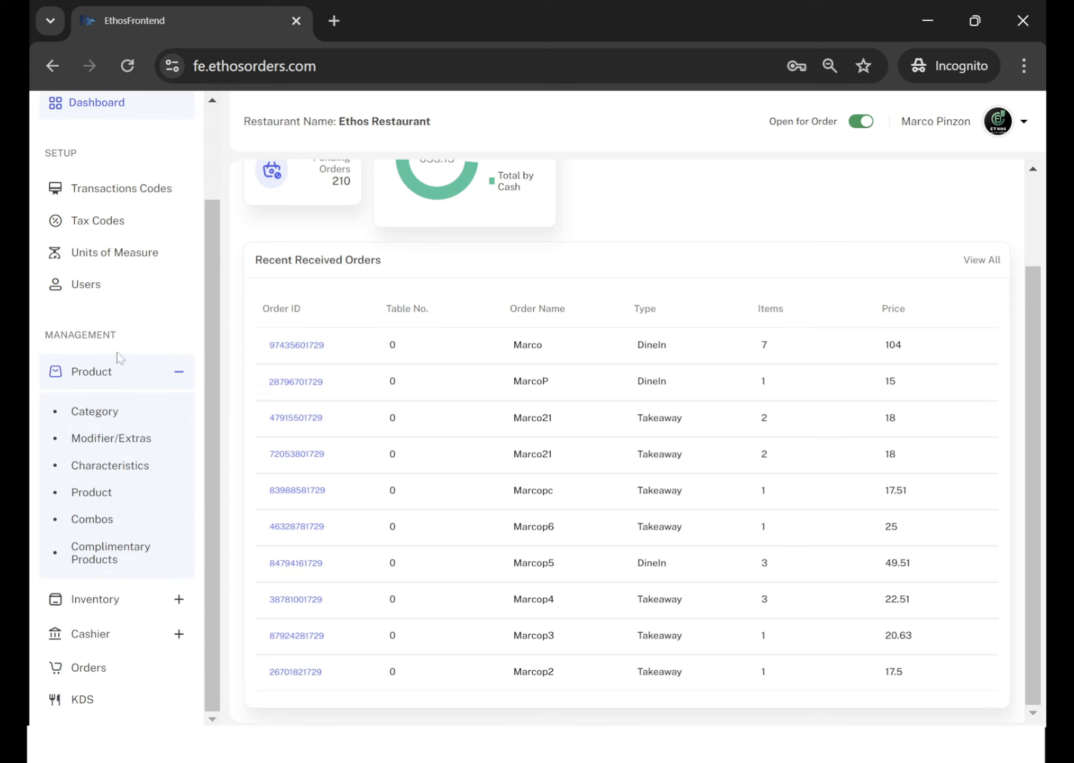
{"action": "left_click", "coordinate": [98, 420]}
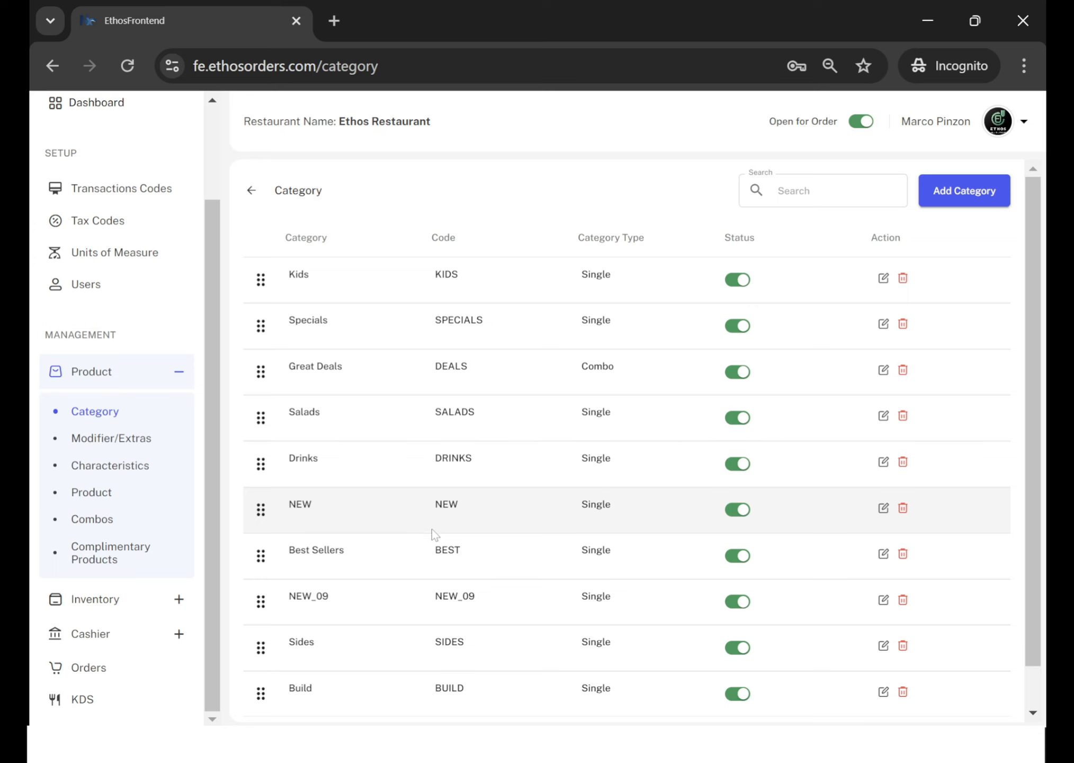
{"action": "scroll", "coordinate": [431, 529], "scroll_direction": "down", "scroll_amount": 1}
{"action": "scroll", "coordinate": [432, 528], "scroll_direction": "up", "scroll_amount": 1}
{"action": "scroll", "coordinate": [431, 528], "scroll_direction": "down", "scroll_amount": 1}
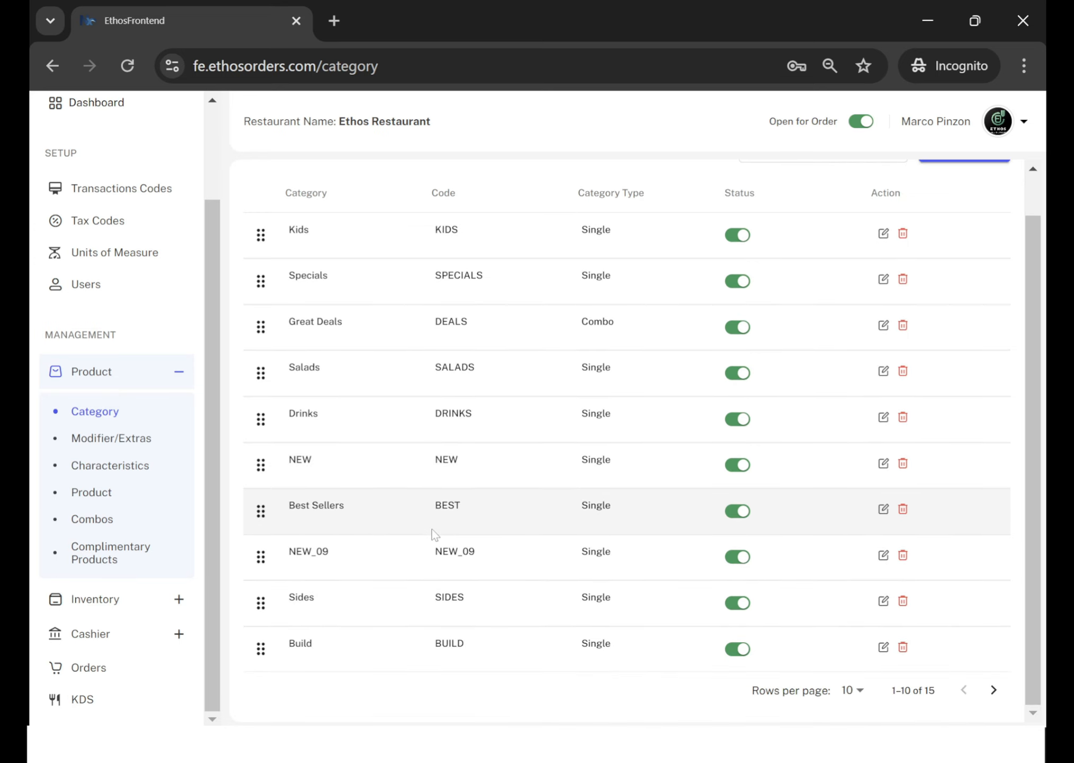
{"action": "left_click", "coordinate": [994, 689]}
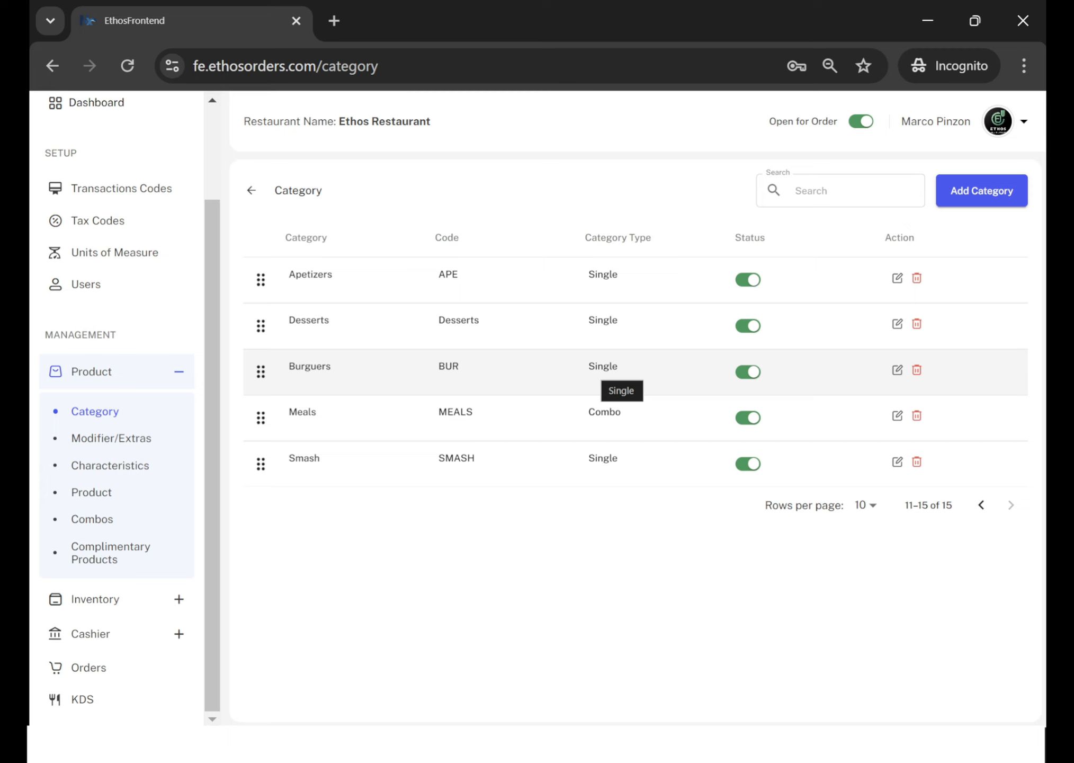
{"action": "left_click", "coordinate": [871, 506]}
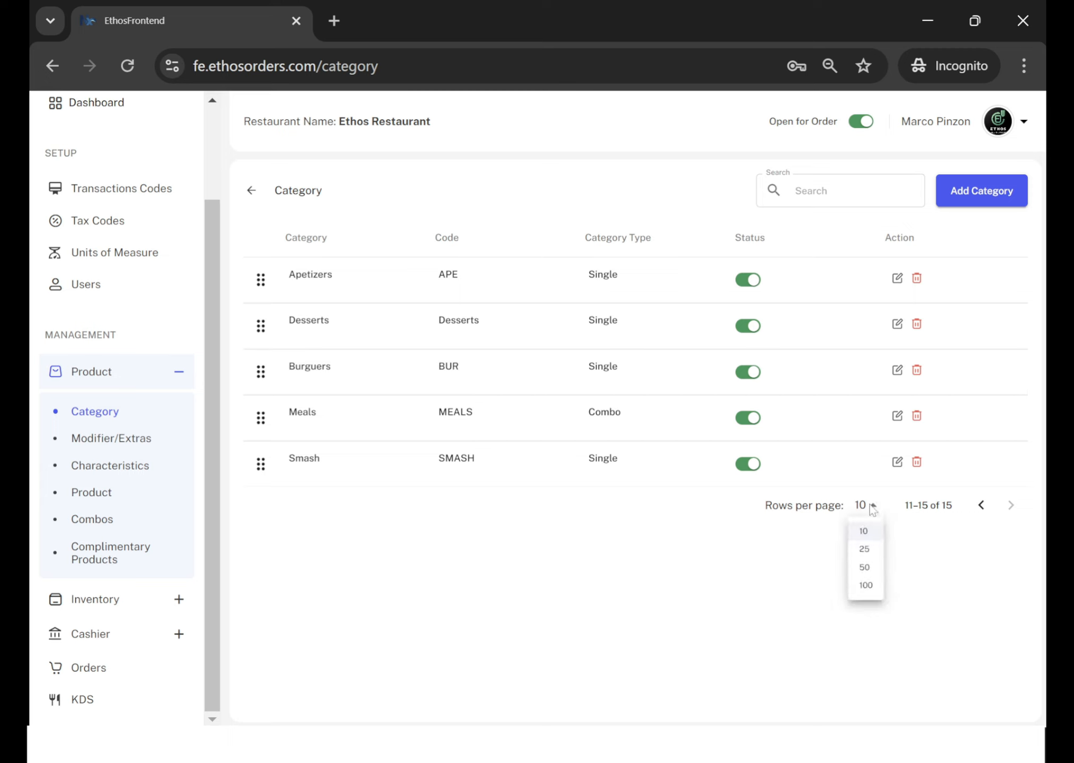
{"action": "left_click", "coordinate": [864, 567]}
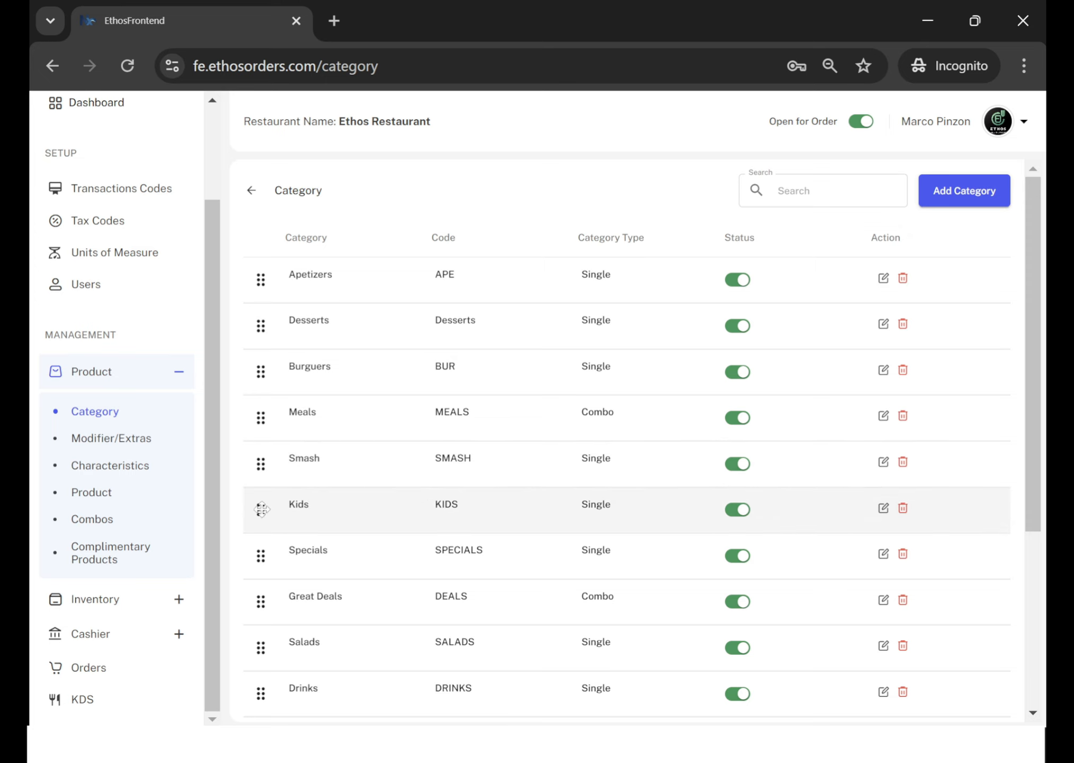
Reorder the categories so Kids sits directly below Apetizers and Great Deals directly below Desserts.
{"action": "left_click_drag", "start_coordinate": [263, 508], "coordinate": [273, 310]}
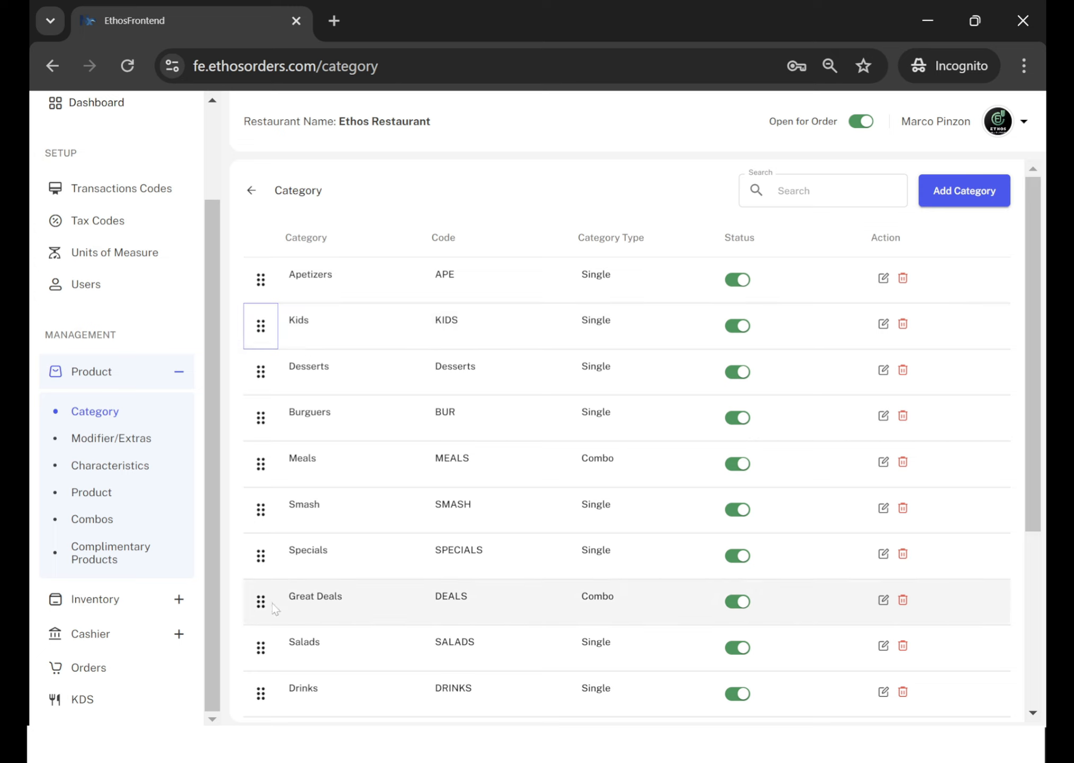
{"action": "left_click_drag", "start_coordinate": [261, 601], "coordinate": [263, 416]}
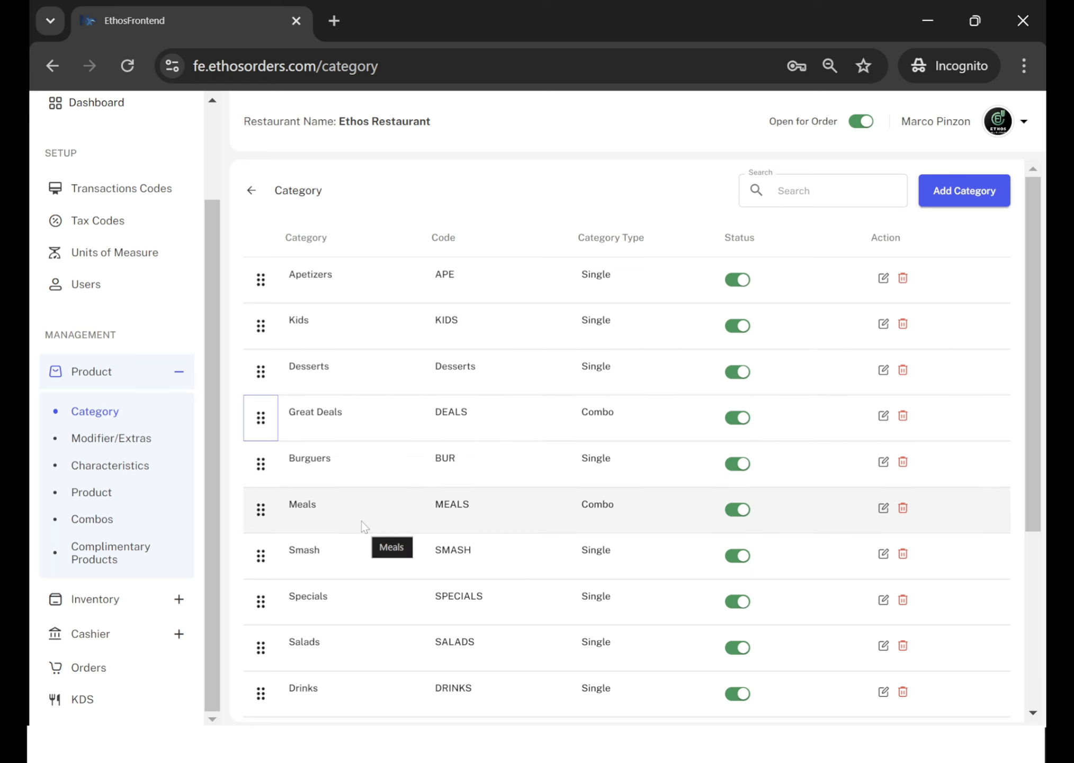
View the modifiers and extras list, inspect the Ground Beef extra's details and return to the list.
{"action": "left_click", "coordinate": [91, 439]}
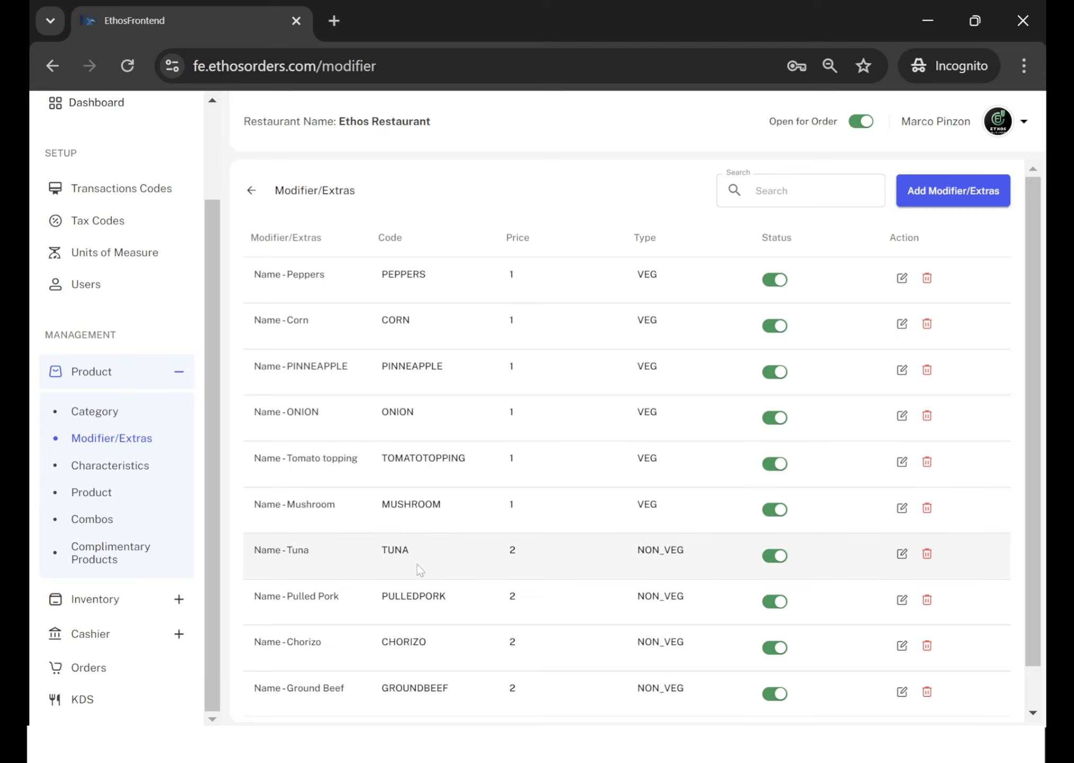
{"action": "scroll", "coordinate": [534, 608], "scroll_direction": "down", "scroll_amount": 1}
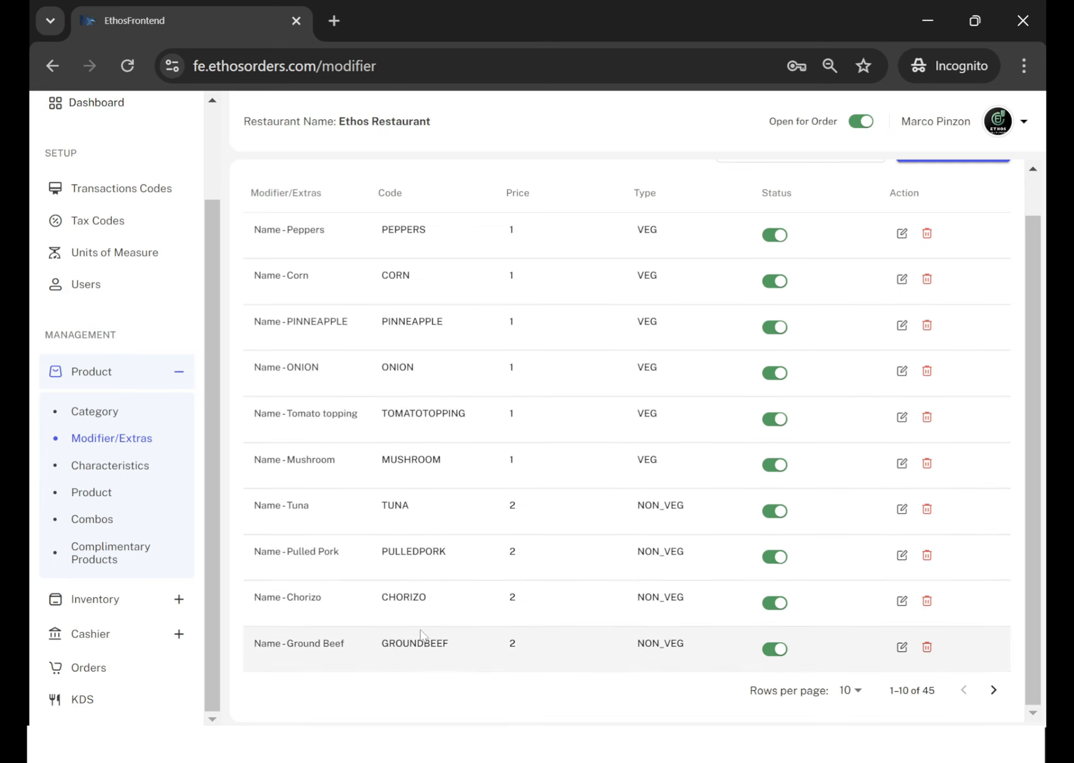
{"action": "left_click", "coordinate": [902, 647]}
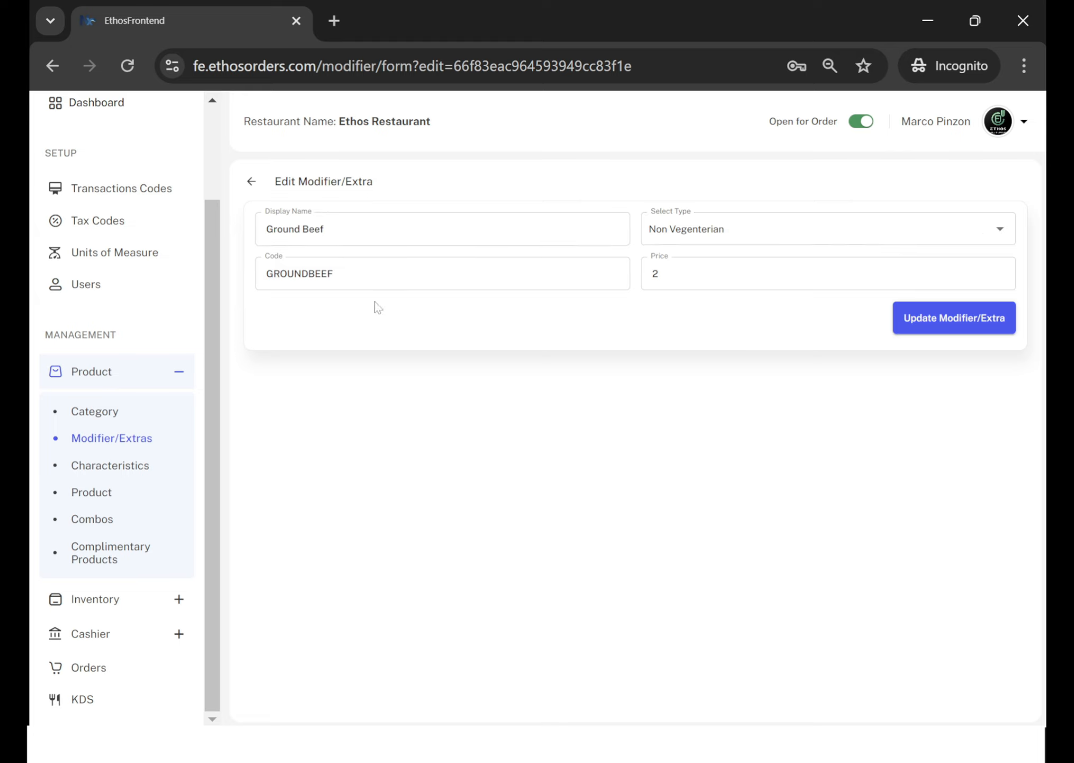
{"action": "left_click", "coordinate": [251, 181]}
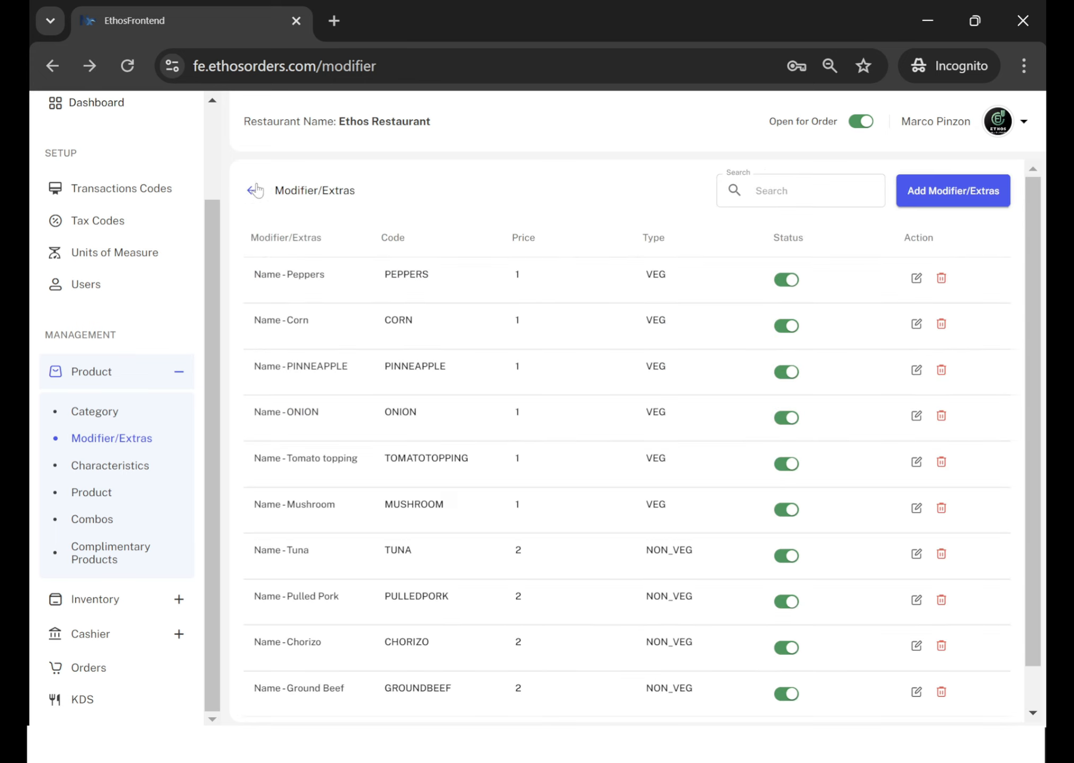
Review both pages of the product characteristics list and view the tax codes.
{"action": "left_click", "coordinate": [136, 470]}
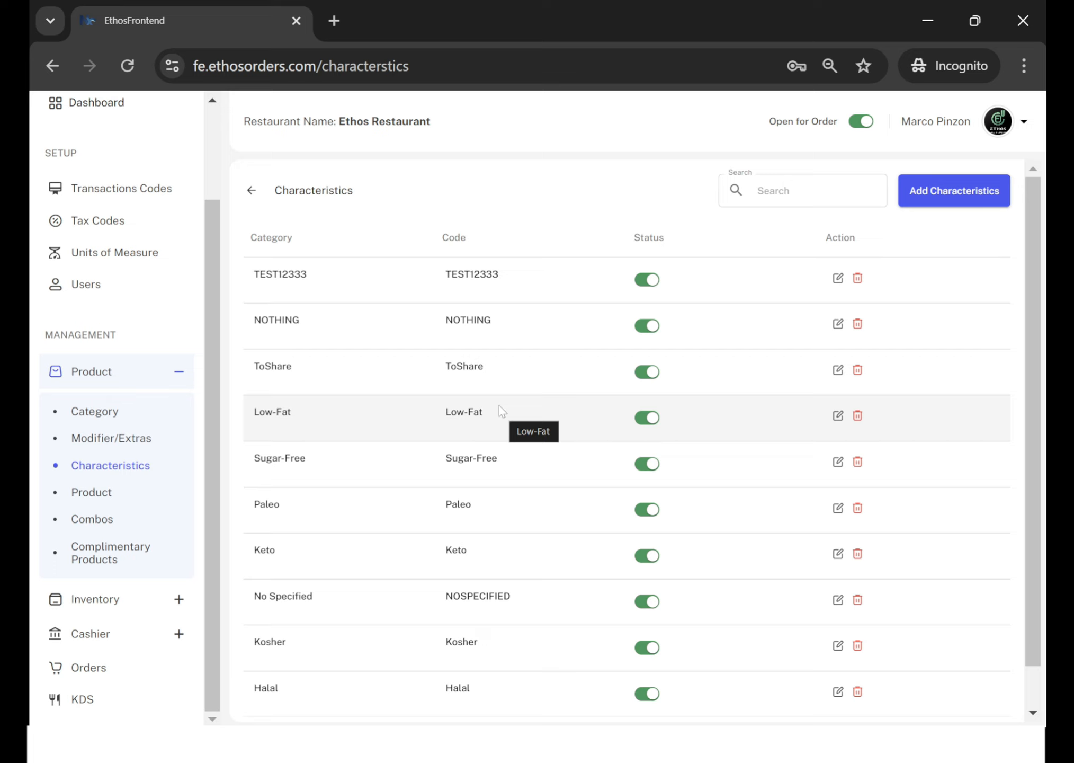
{"action": "scroll", "coordinate": [499, 405], "scroll_direction": "down", "scroll_amount": 1}
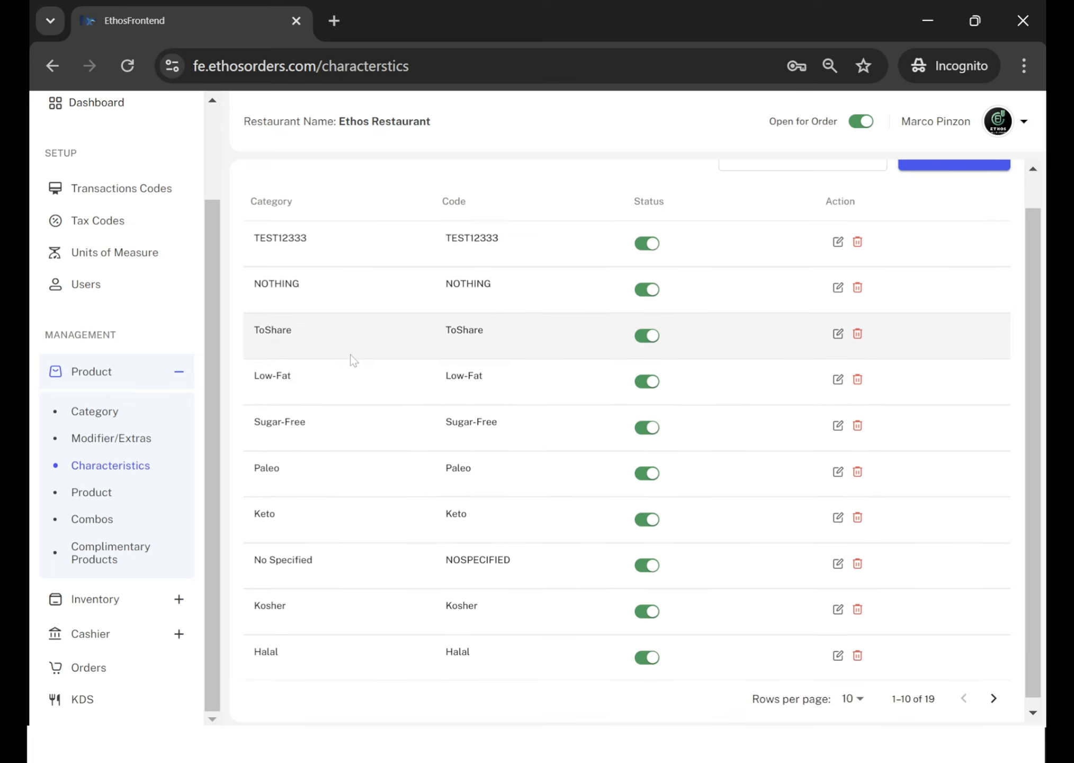
{"action": "scroll", "coordinate": [538, 432], "scroll_direction": "down", "scroll_amount": 1}
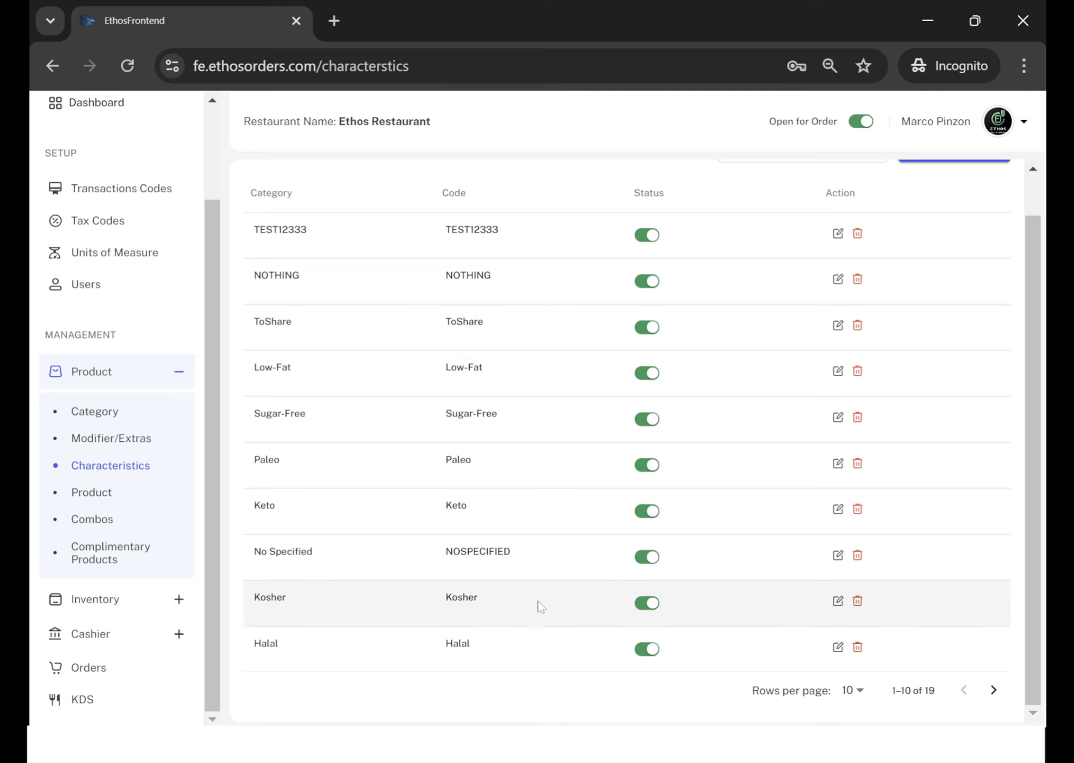
{"action": "left_click", "coordinate": [994, 690]}
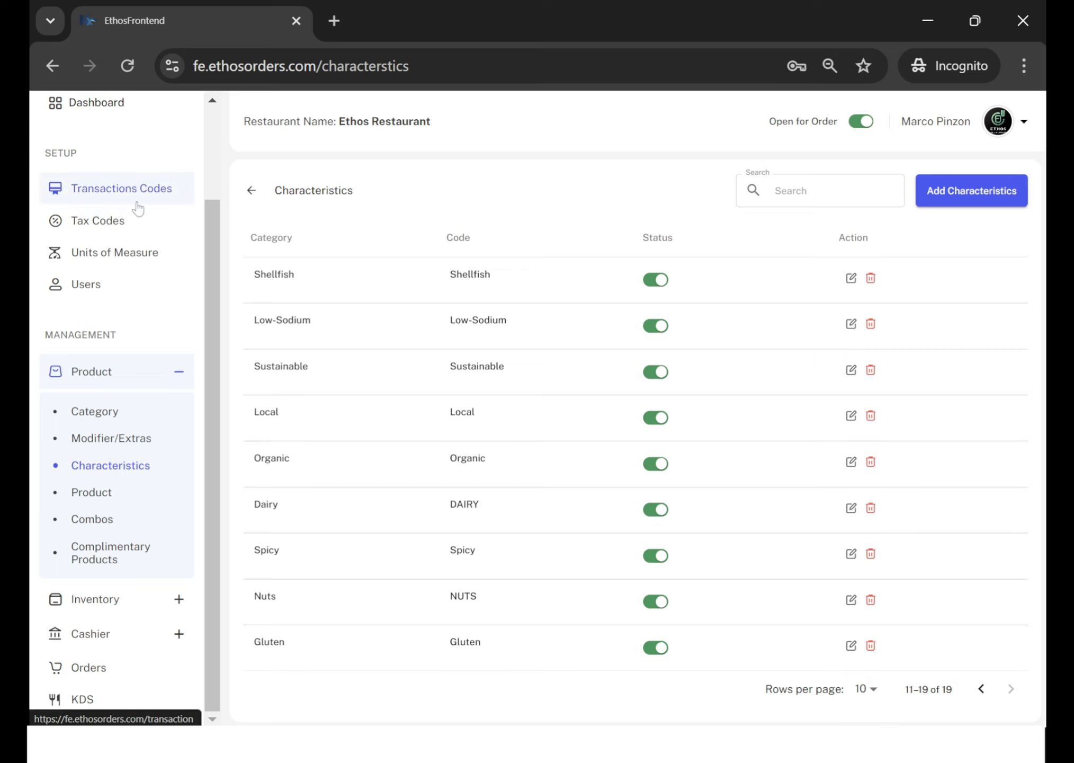
{"action": "left_click", "coordinate": [114, 219]}
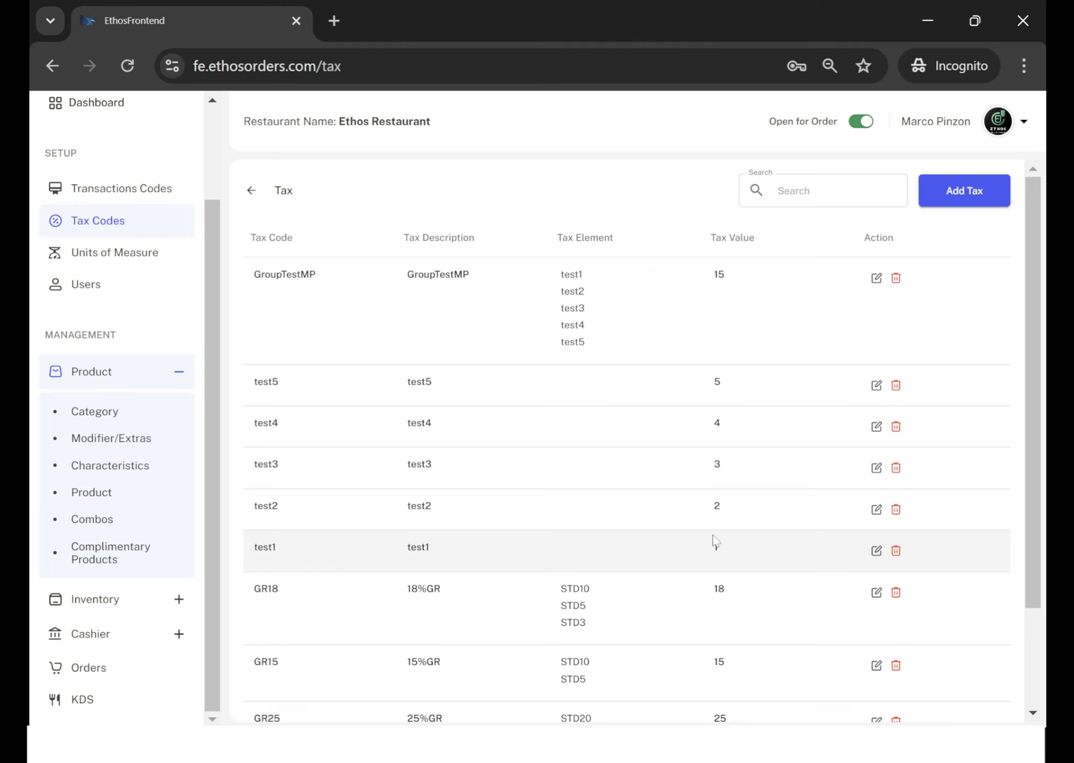
Browse the product list, search it for "crispy" and open Crispy Chicken Wings for editing.
{"action": "left_click", "coordinate": [101, 493]}
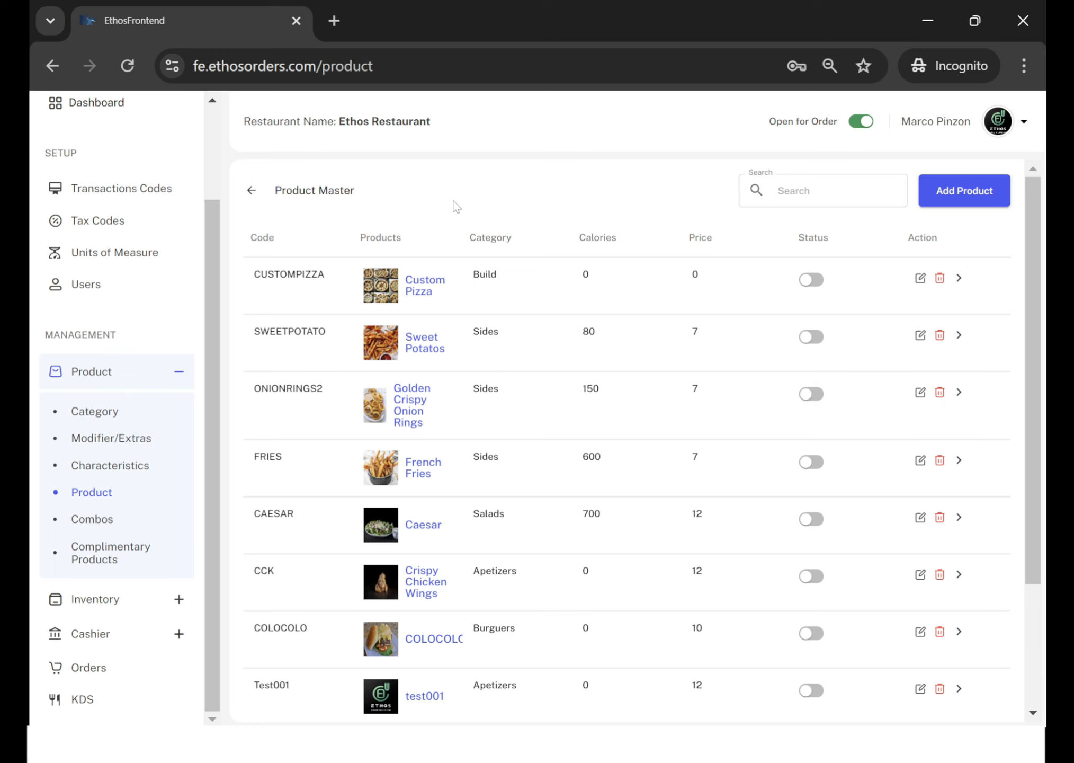
{"action": "scroll", "coordinate": [538, 495], "scroll_direction": "down", "scroll_amount": 3}
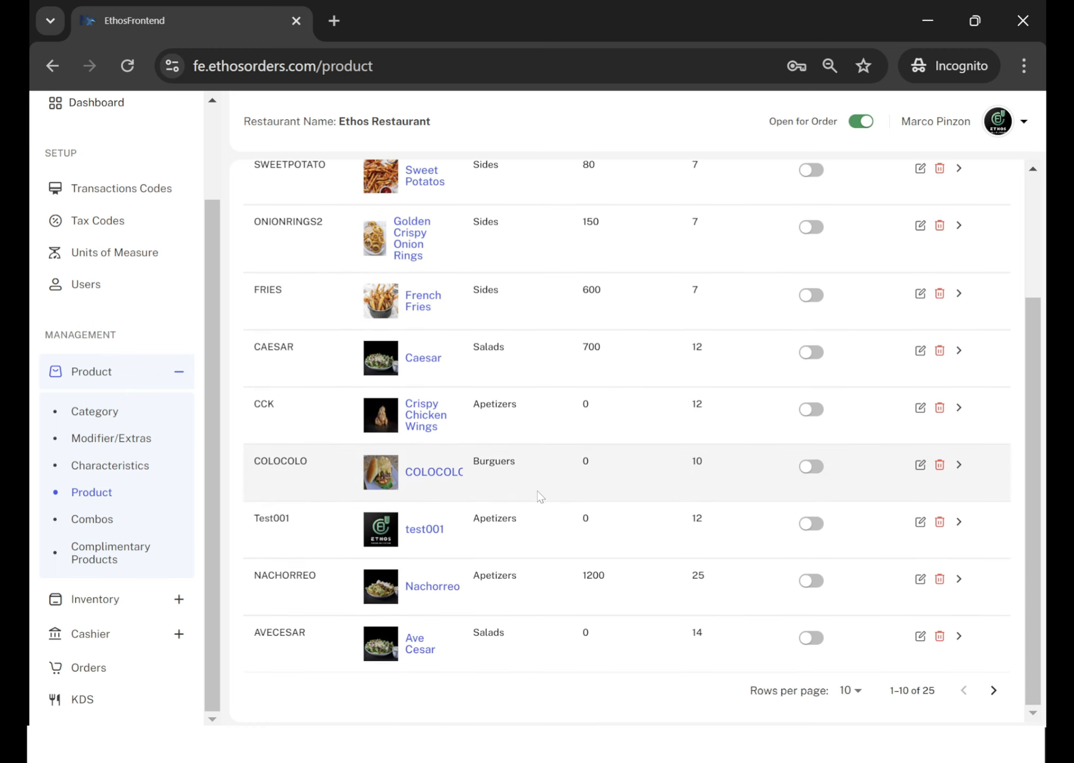
{"action": "scroll", "coordinate": [538, 495], "scroll_direction": "up", "scroll_amount": 3}
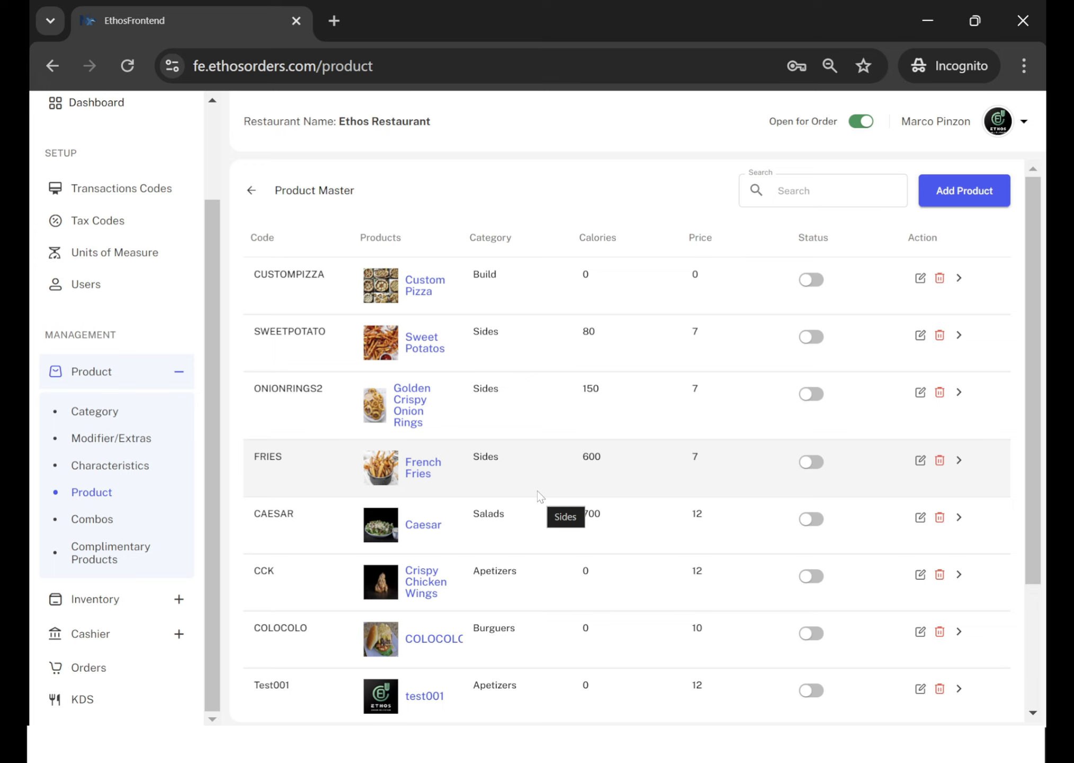
{"action": "scroll", "coordinate": [595, 553], "scroll_direction": "down", "scroll_amount": 2}
{"action": "scroll", "coordinate": [596, 554], "scroll_direction": "up", "scroll_amount": 2}
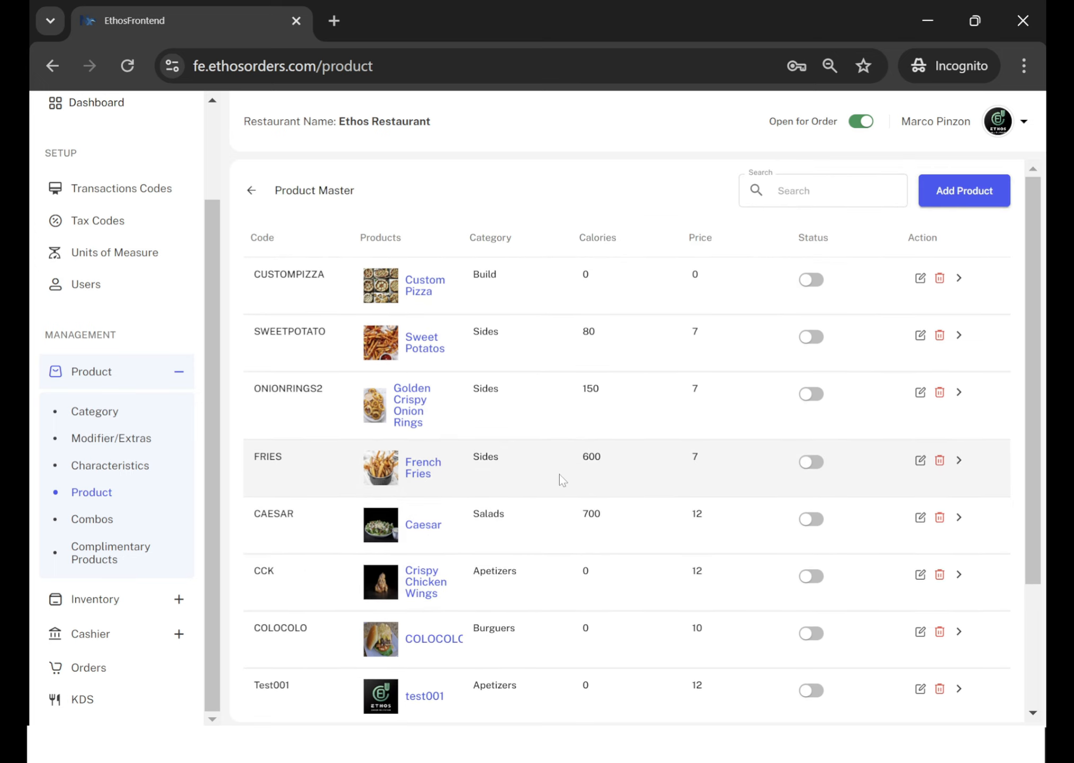
{"action": "left_click", "coordinate": [805, 191]}
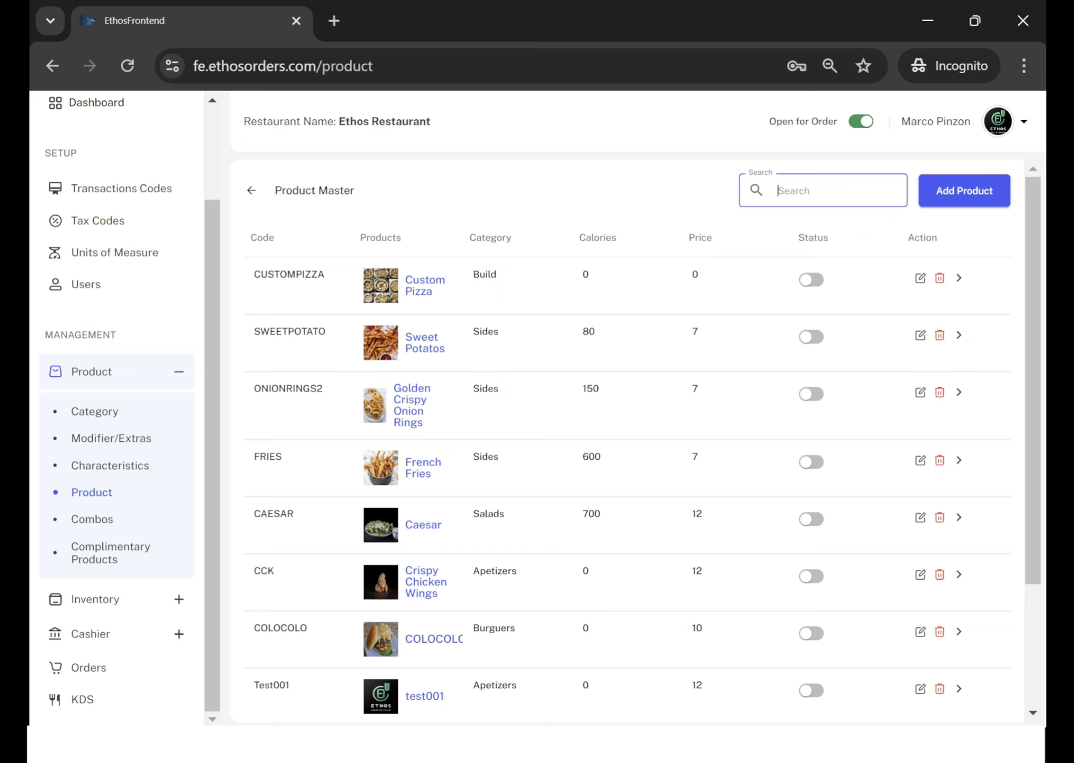
{"action": "type", "text": "crispy"}
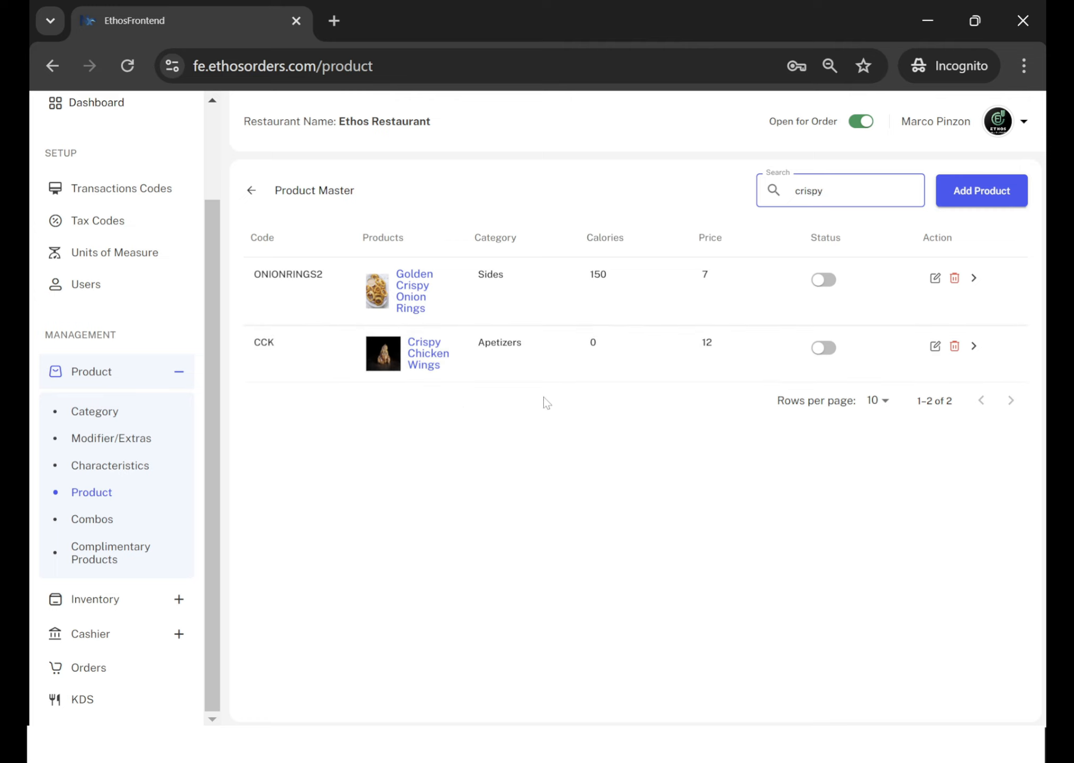
{"action": "left_click", "coordinate": [936, 348]}
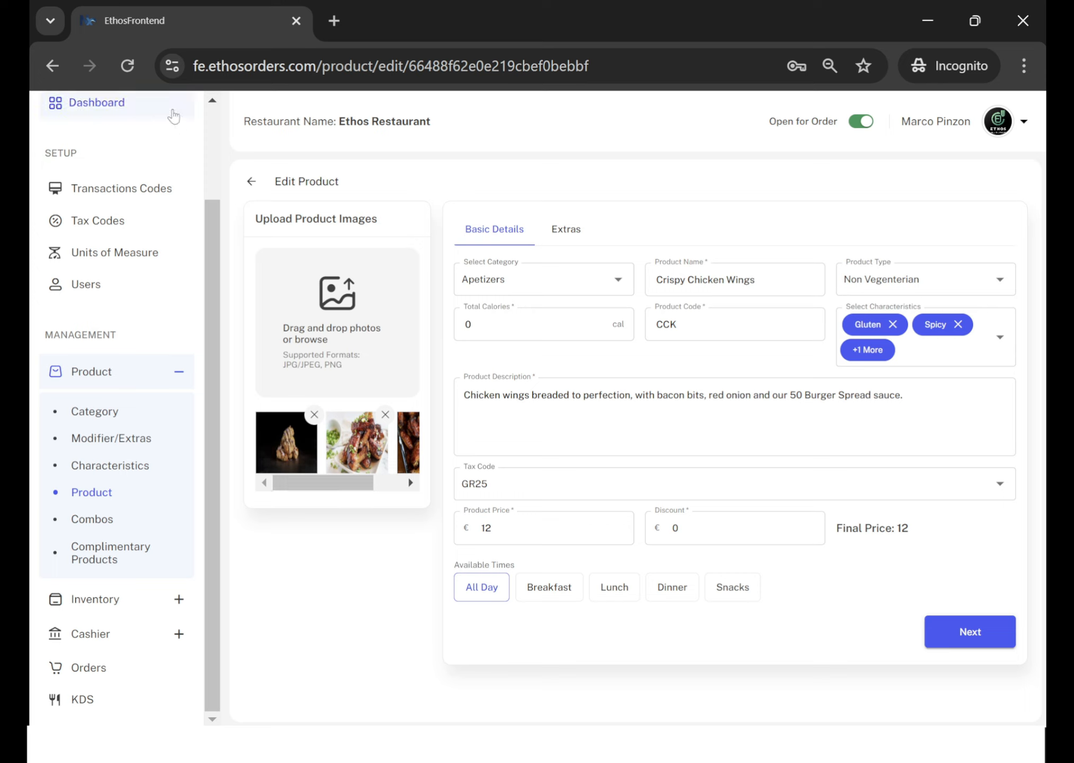
Collapse the navigation sidebar and check the available product type options without changing the selection.
{"action": "left_click_drag", "start_coordinate": [213, 239], "coordinate": [209, 158]}
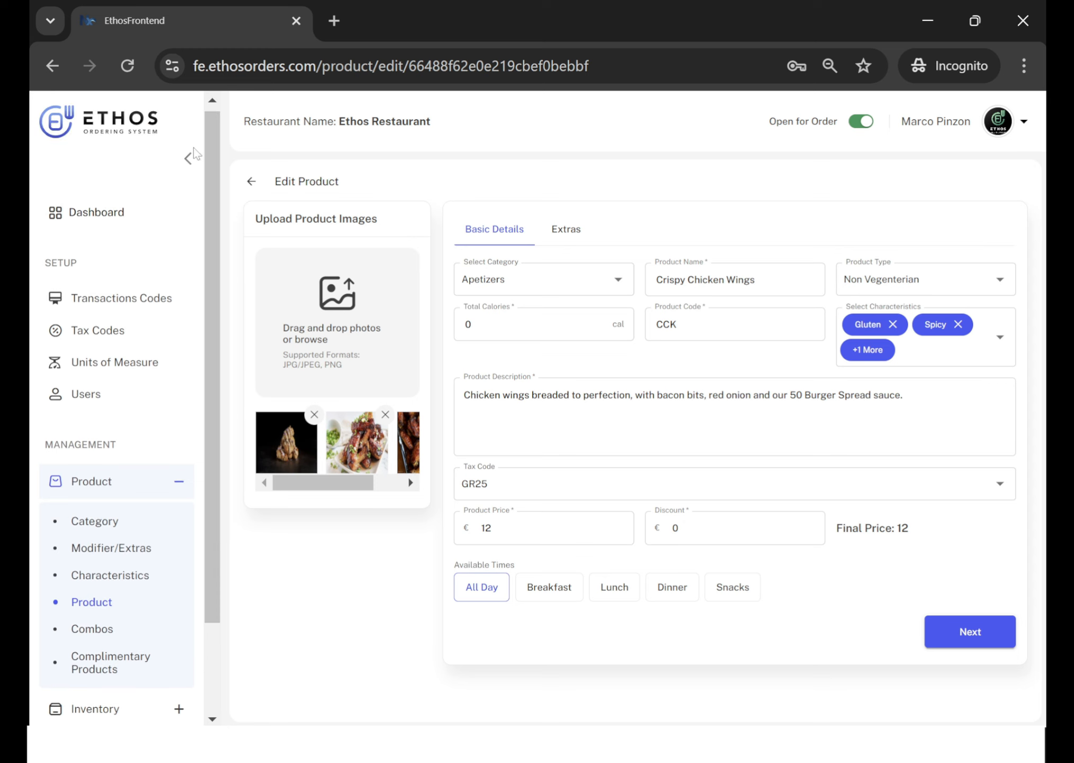
{"action": "left_click", "coordinate": [190, 152]}
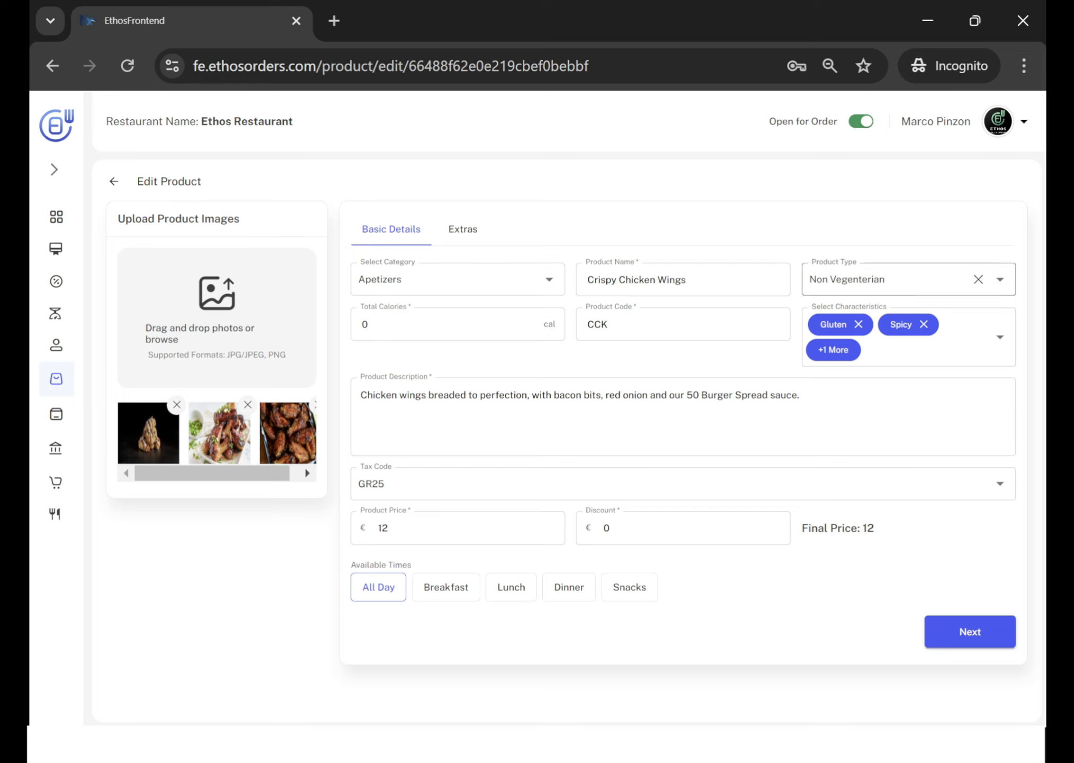
{"action": "left_click", "coordinate": [1000, 281]}
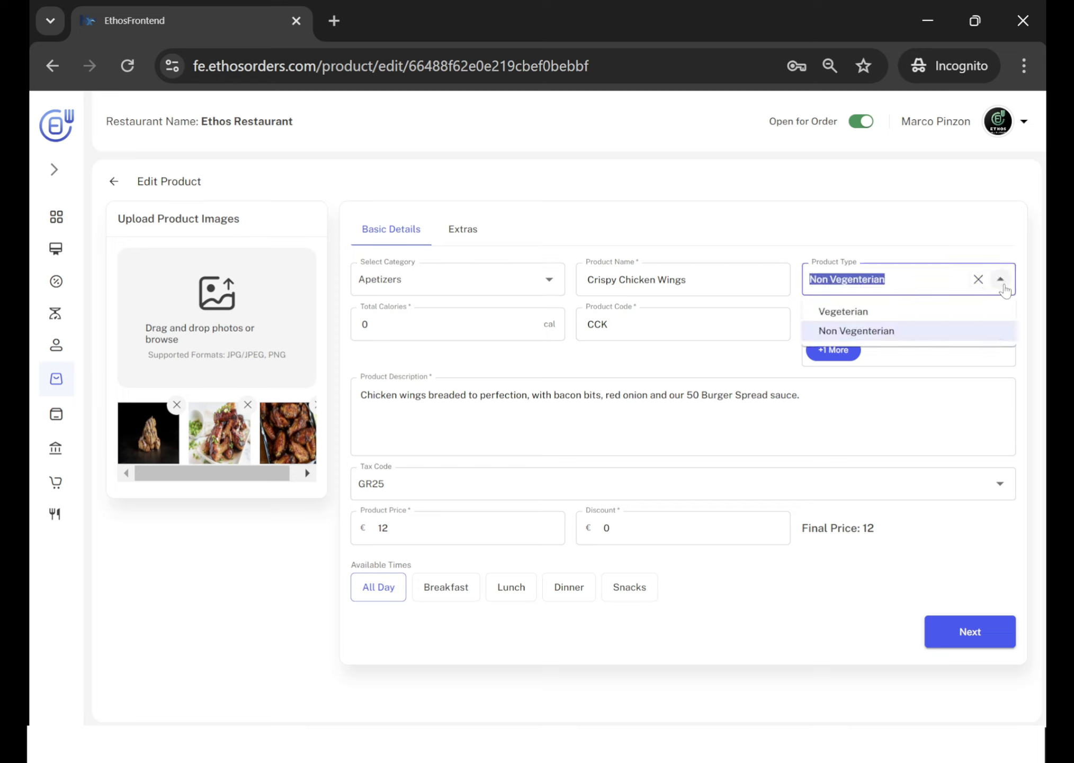
{"action": "left_click", "coordinate": [1003, 284]}
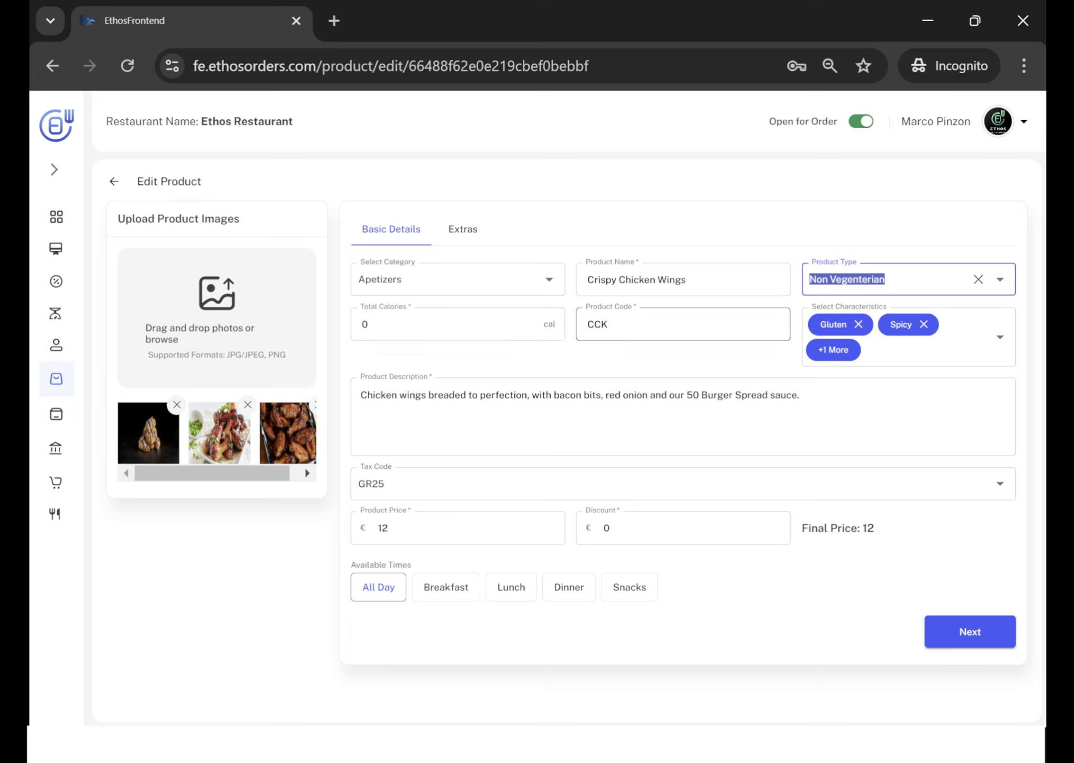
Add the characteristics Shellfish, ToShare, Low-Fat, Sugar-Free and Paleo to Crispy Chicken Wings.
{"action": "left_click", "coordinate": [1000, 337]}
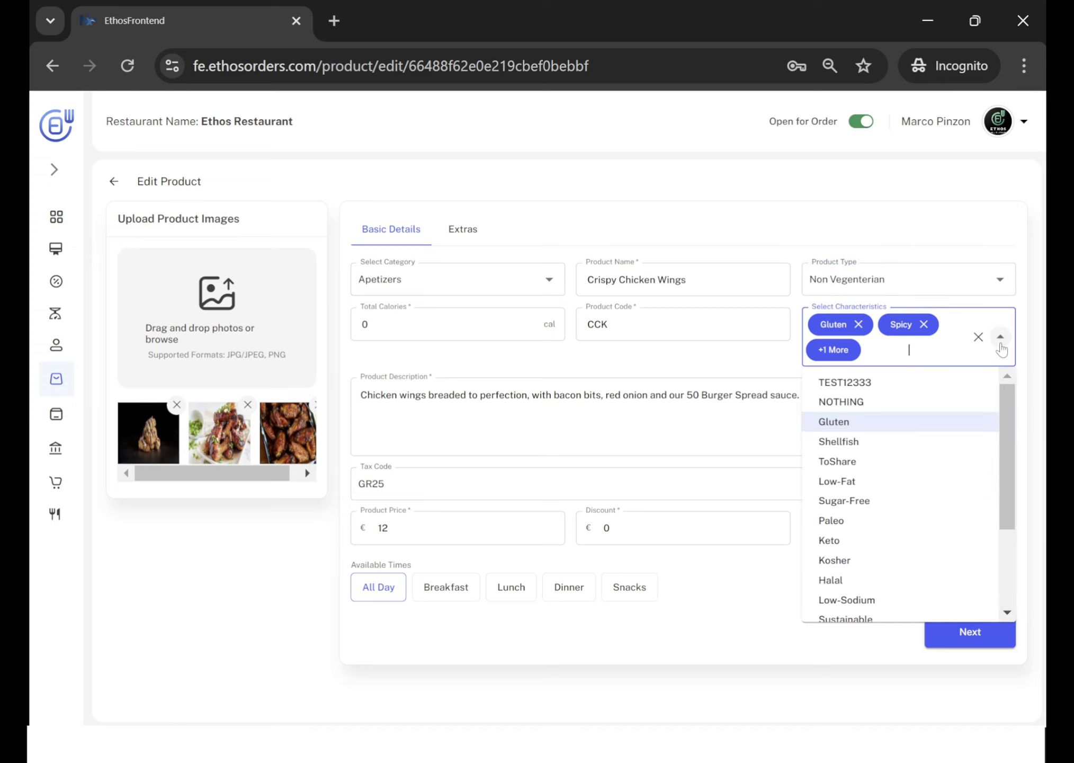
{"action": "left_click", "coordinate": [848, 441]}
{"action": "left_click", "coordinate": [845, 464]}
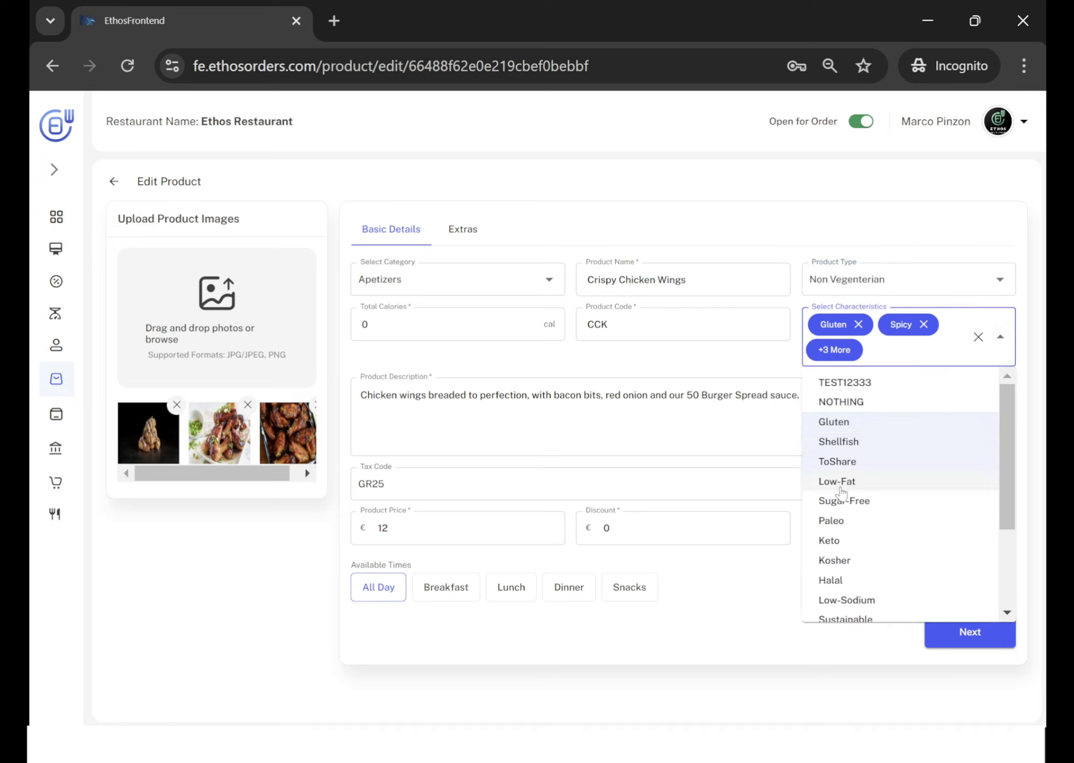
{"action": "left_click", "coordinate": [843, 482]}
{"action": "left_click", "coordinate": [842, 501]}
{"action": "left_click", "coordinate": [840, 521]}
{"action": "left_click", "coordinate": [831, 541]}
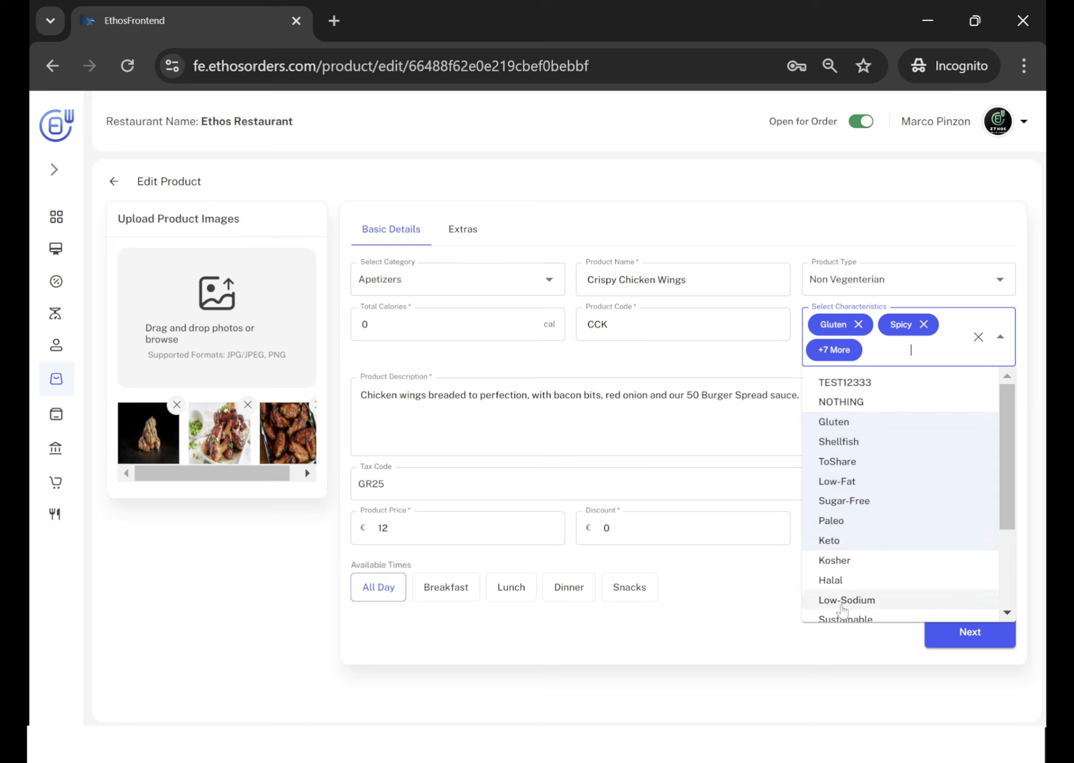
{"action": "left_click", "coordinate": [843, 541]}
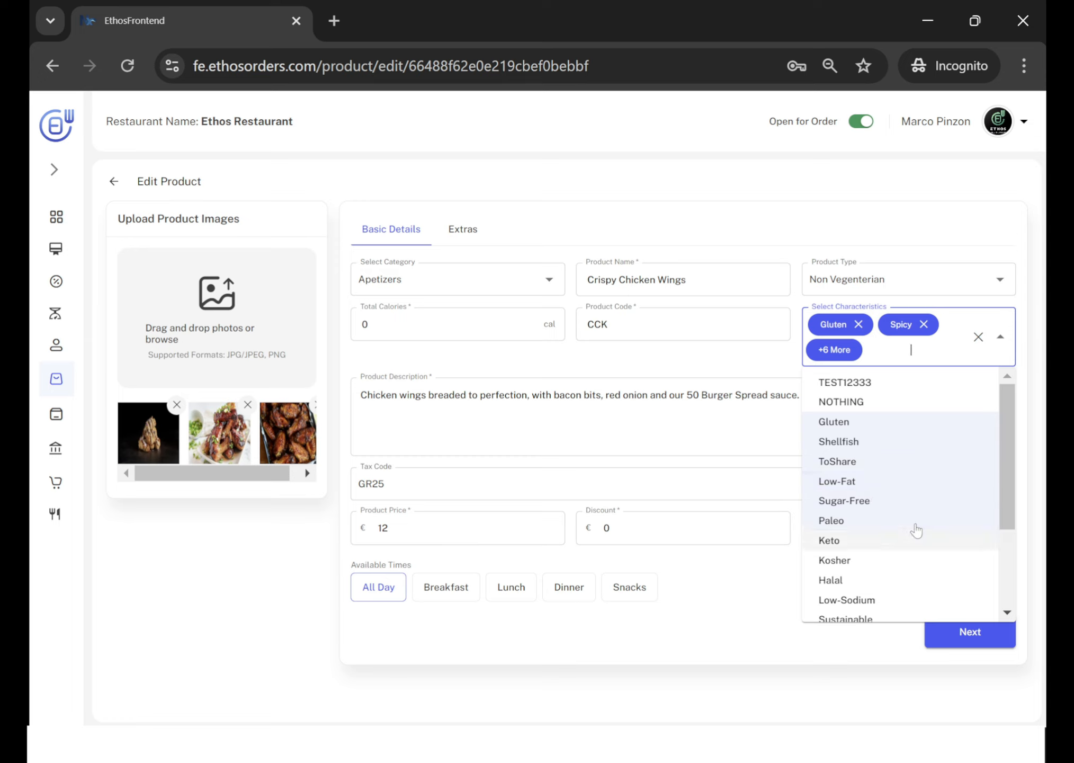
{"action": "mouse_move", "coordinate": [1003, 458]}
{"action": "left_mouse_down"}
{"action": "mouse_move", "coordinate": [1000, 564]}
{"action": "mouse_move", "coordinate": [1000, 447]}
{"action": "left_mouse_up"}
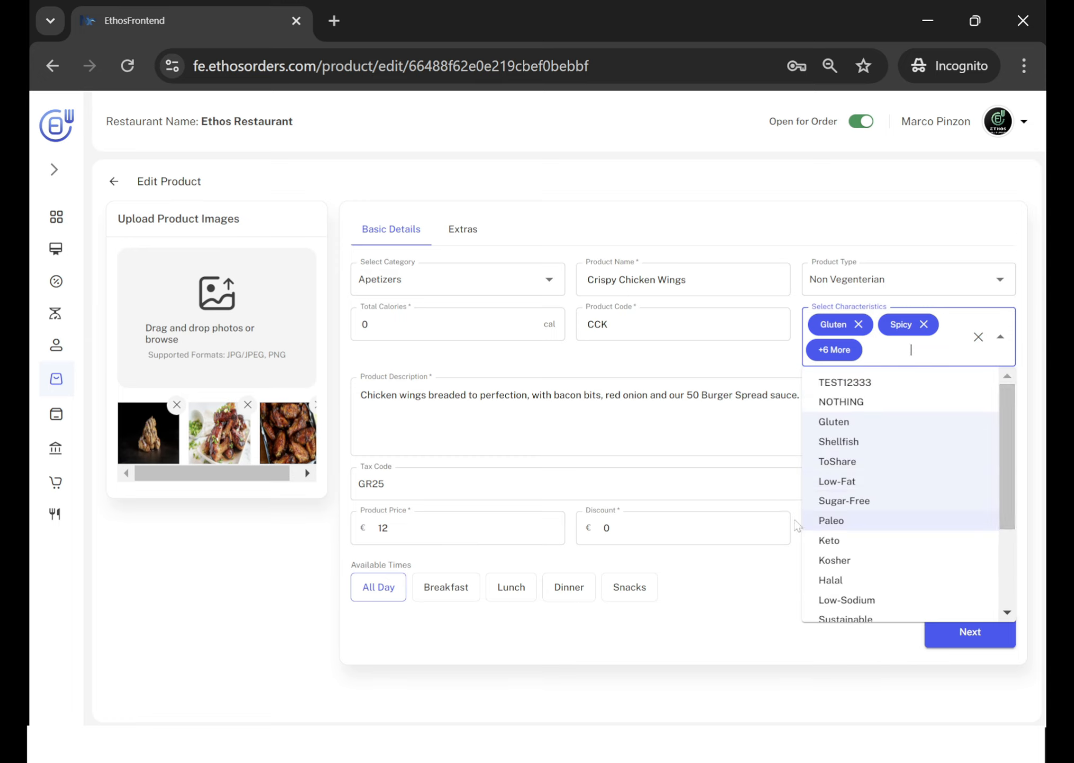
{"action": "left_click", "coordinate": [713, 395]}
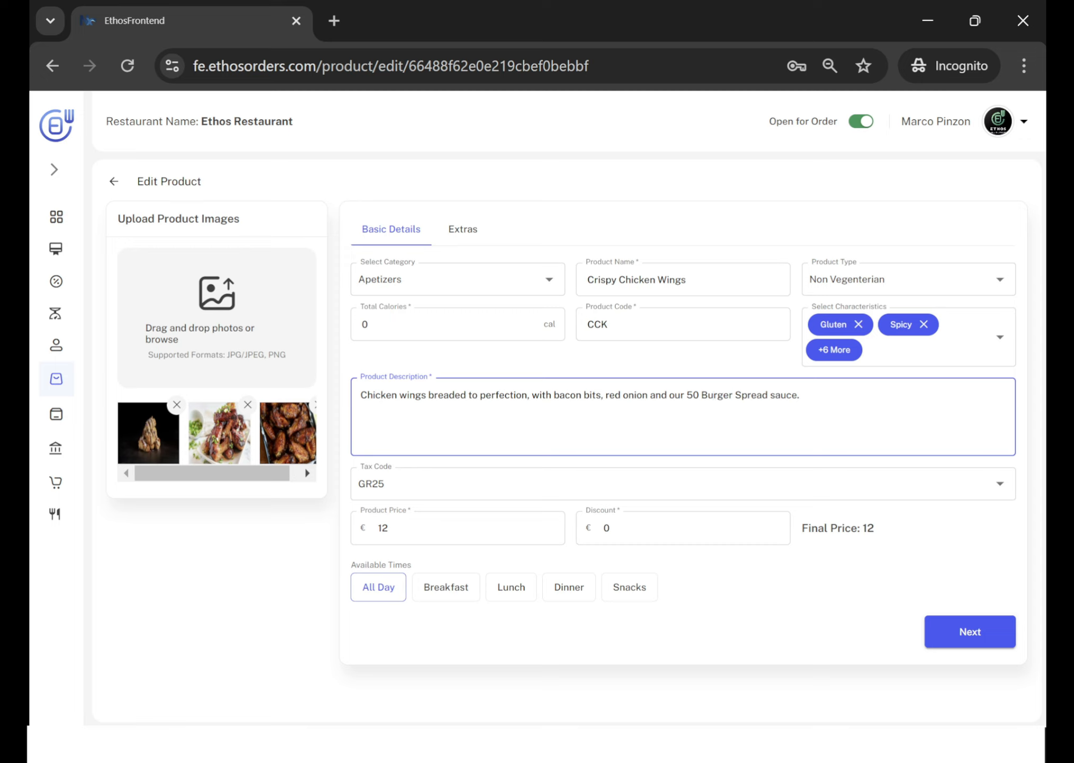
Upload the All_Appetizers image to Crispy Chicken Wings, and remove both copies of it from the product images.
{"action": "left_click", "coordinate": [221, 316]}
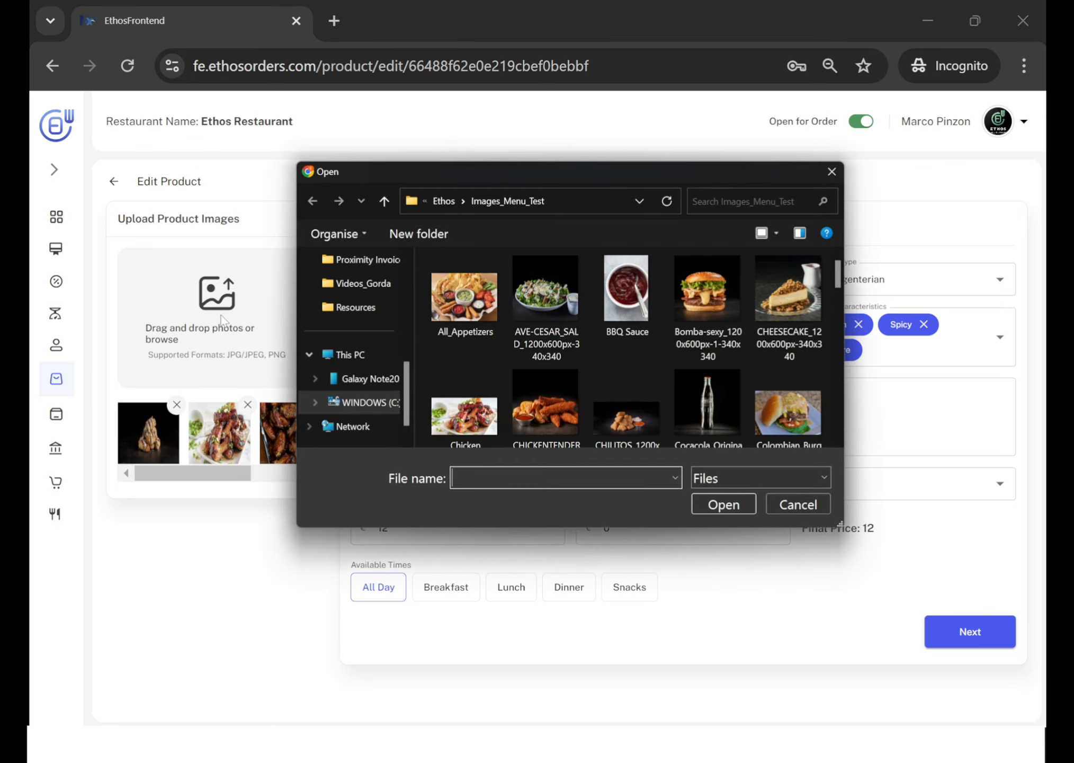
{"action": "left_click", "coordinate": [461, 312]}
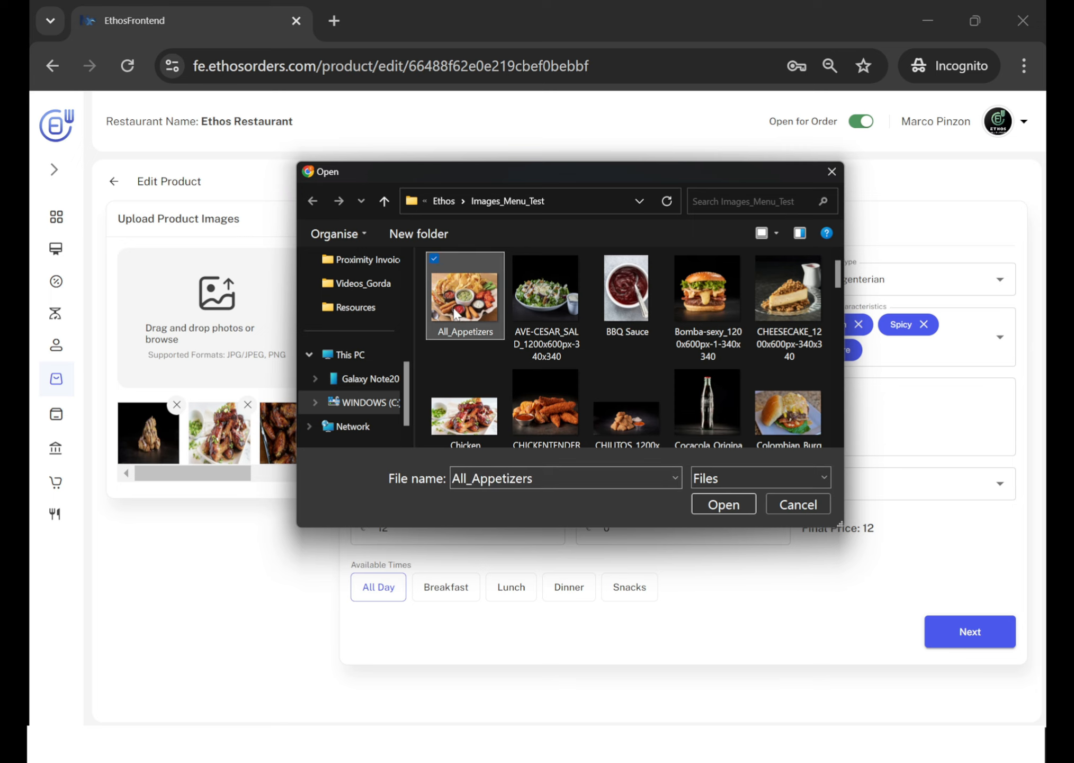
{"action": "left_click", "coordinate": [724, 503]}
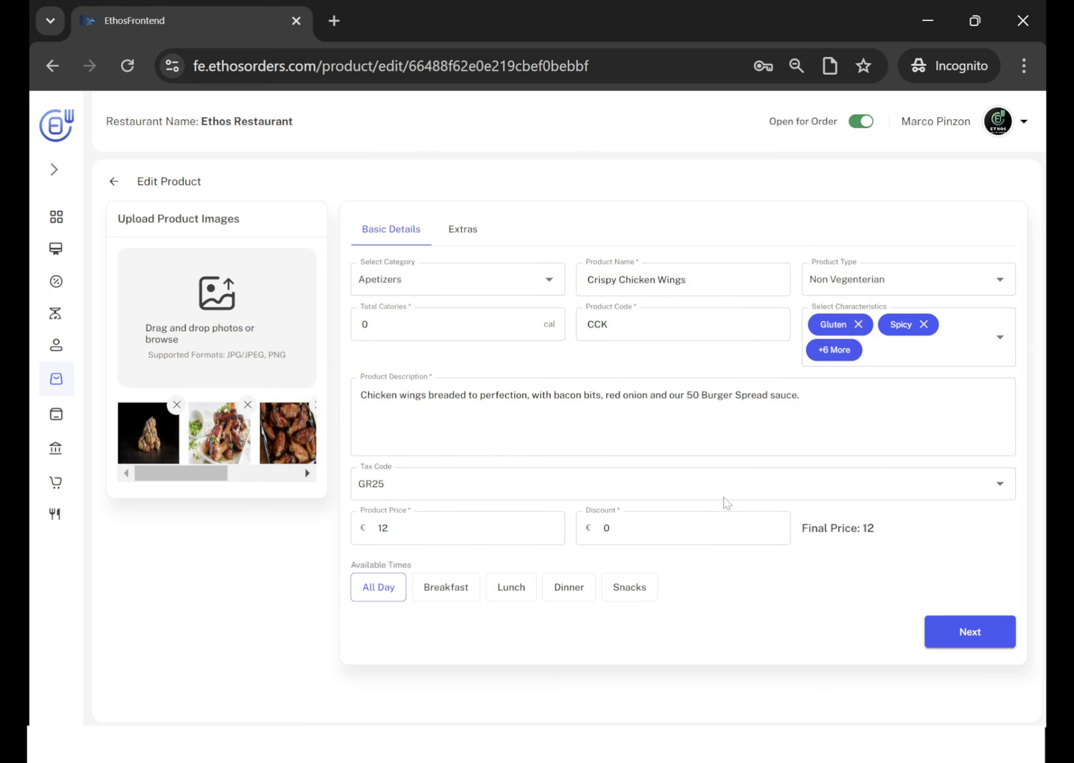
{"action": "left_click_drag", "start_coordinate": [207, 480], "coordinate": [309, 480]}
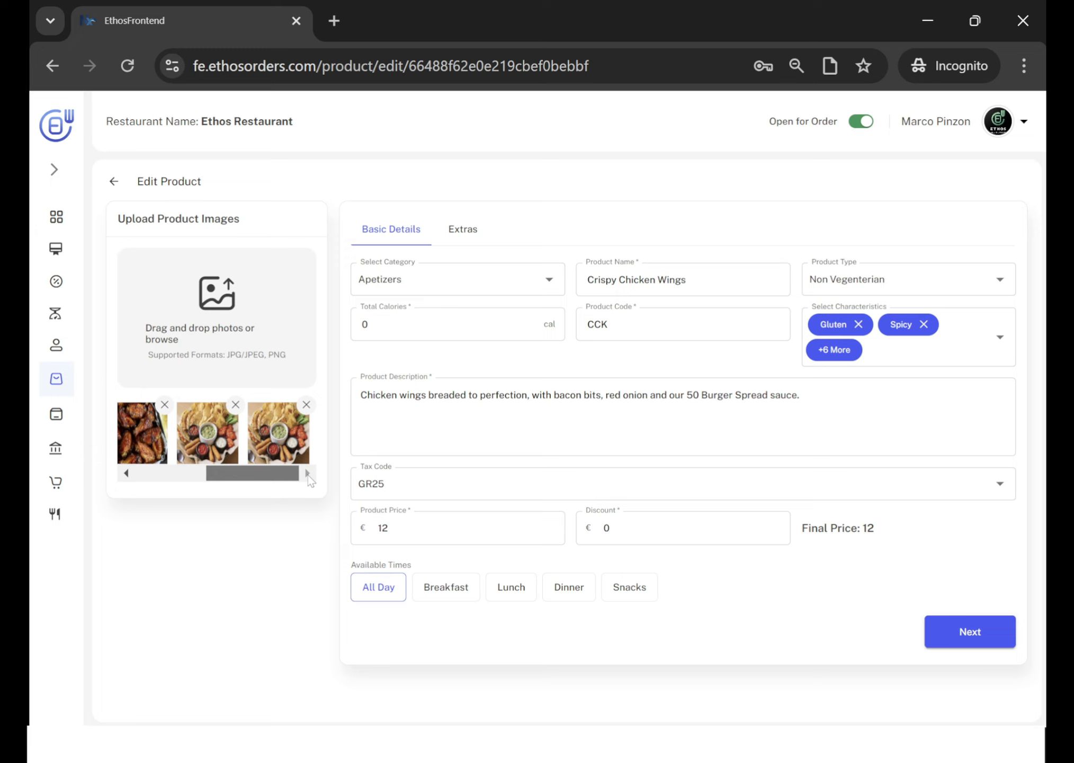
{"action": "left_click", "coordinate": [236, 405]}
{"action": "left_click", "coordinate": [306, 405]}
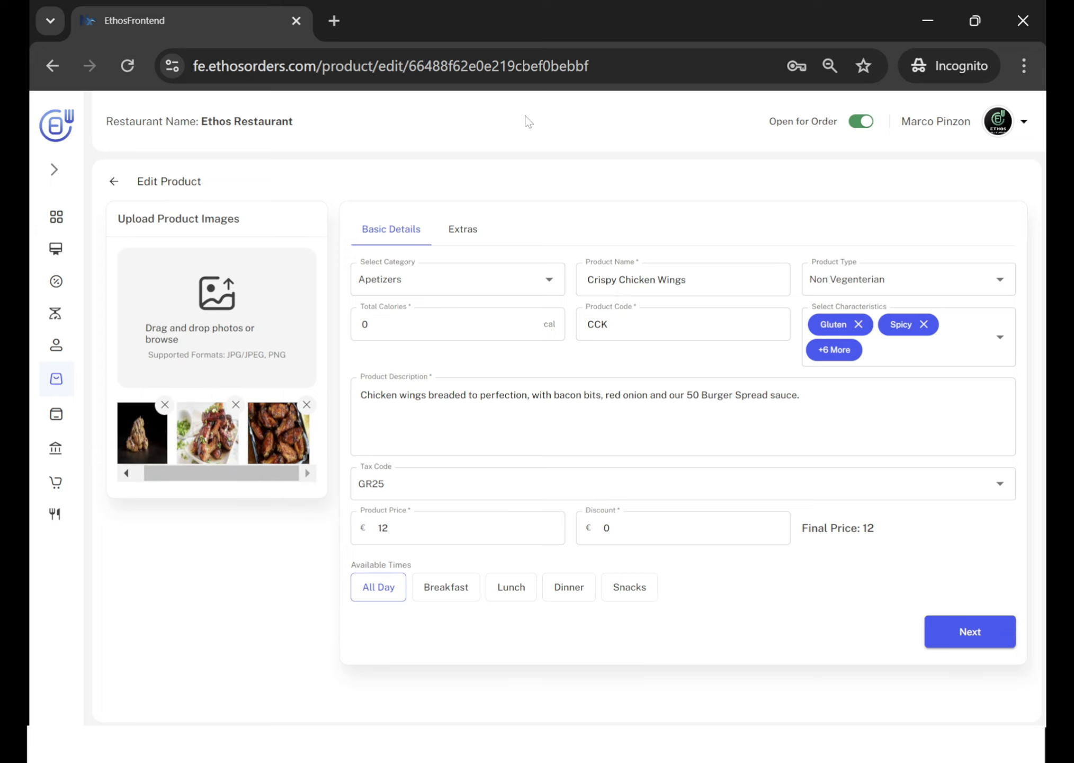
Switch to File Explorer, add the All_Appetizers, AVE-CESAR_SALD and Bomba-sexy images from Images_Menu_Test to the product images, and remove them again.
{"action": "key", "text": "alt+Tab"}
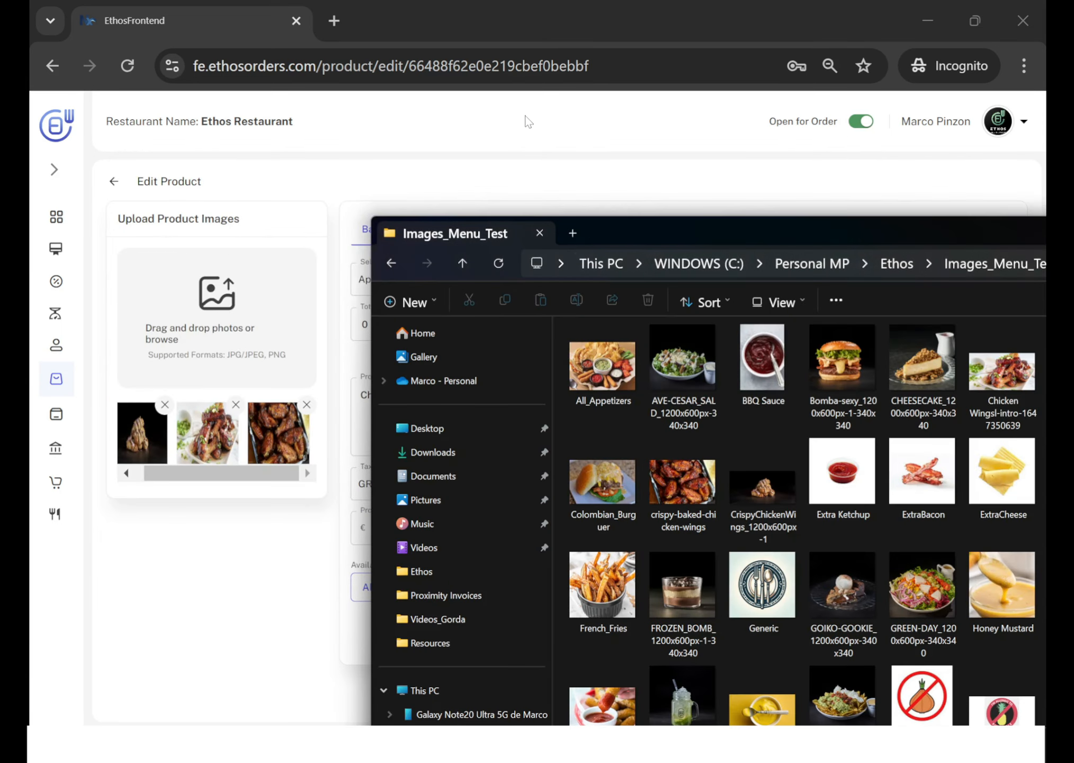
{"action": "left_click", "coordinate": [602, 376]}
{"action": "left_click", "coordinate": [663, 376], "text": "ctrl"}
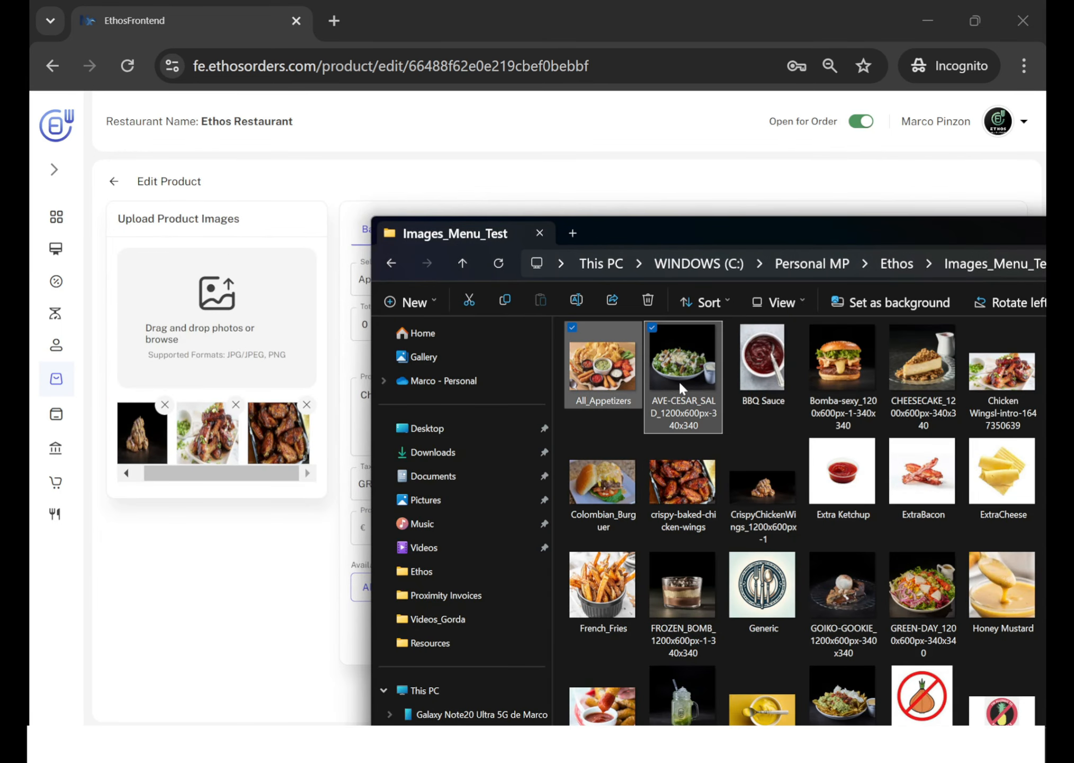
{"action": "left_click", "coordinate": [819, 382], "text": "ctrl"}
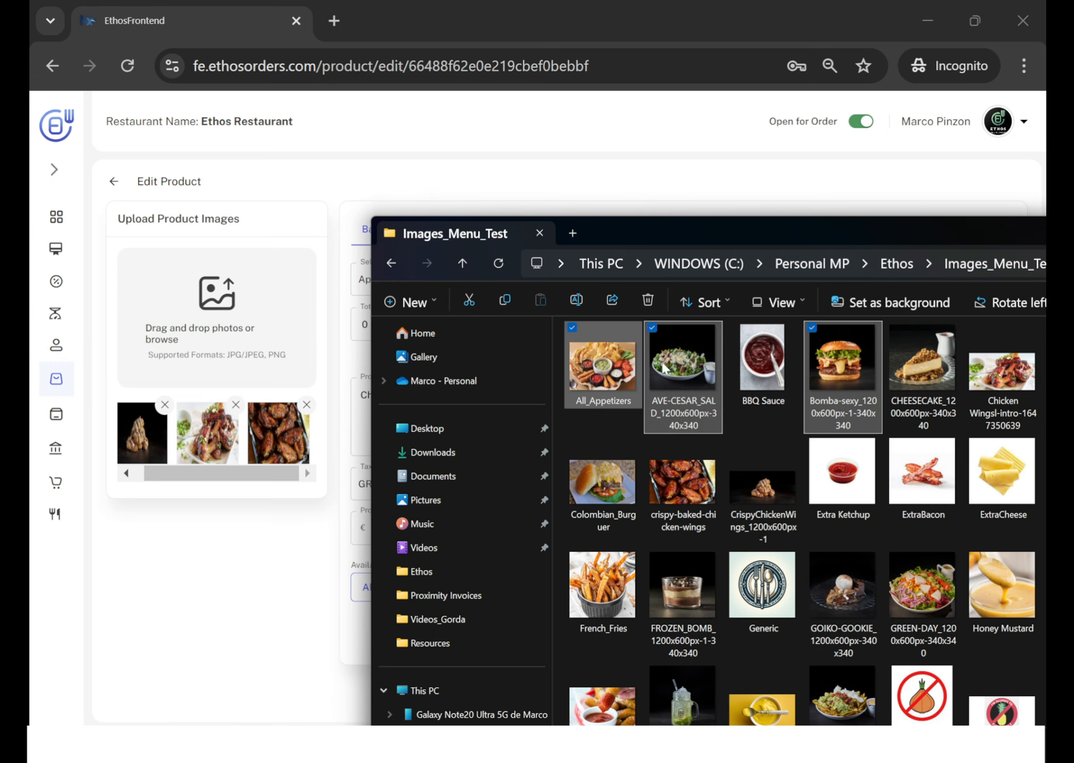
{"action": "left_click_drag", "start_coordinate": [667, 367], "coordinate": [224, 333]}
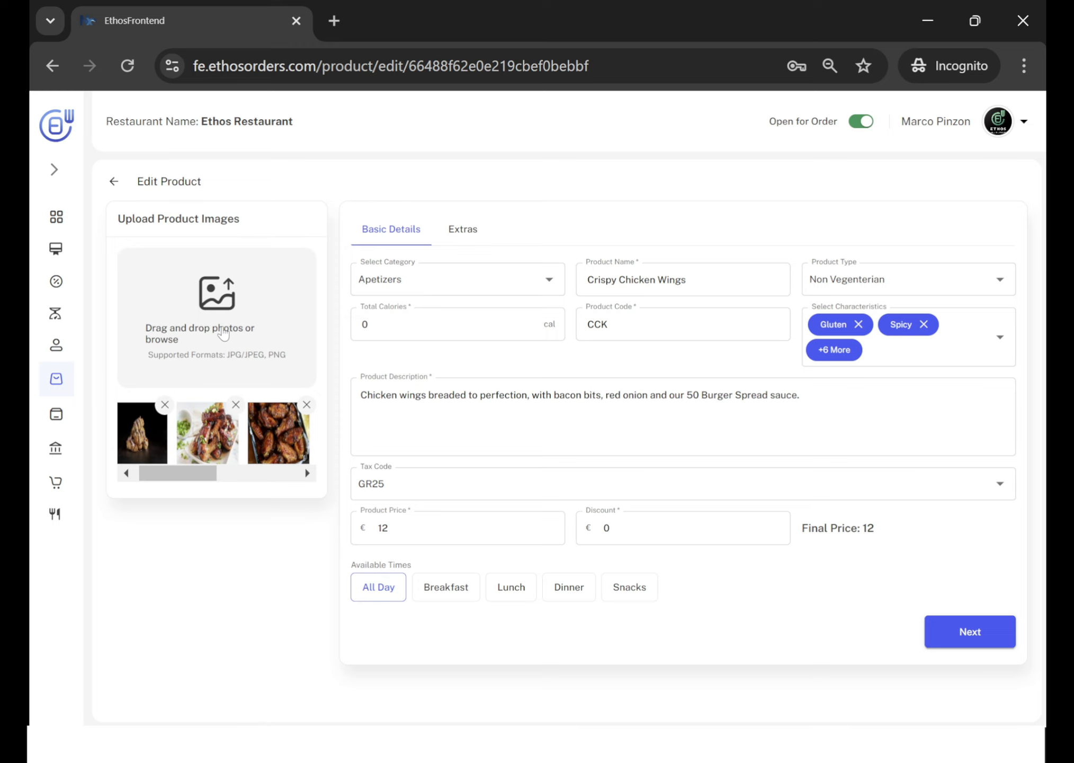
{"action": "left_click_drag", "start_coordinate": [180, 473], "coordinate": [341, 487]}
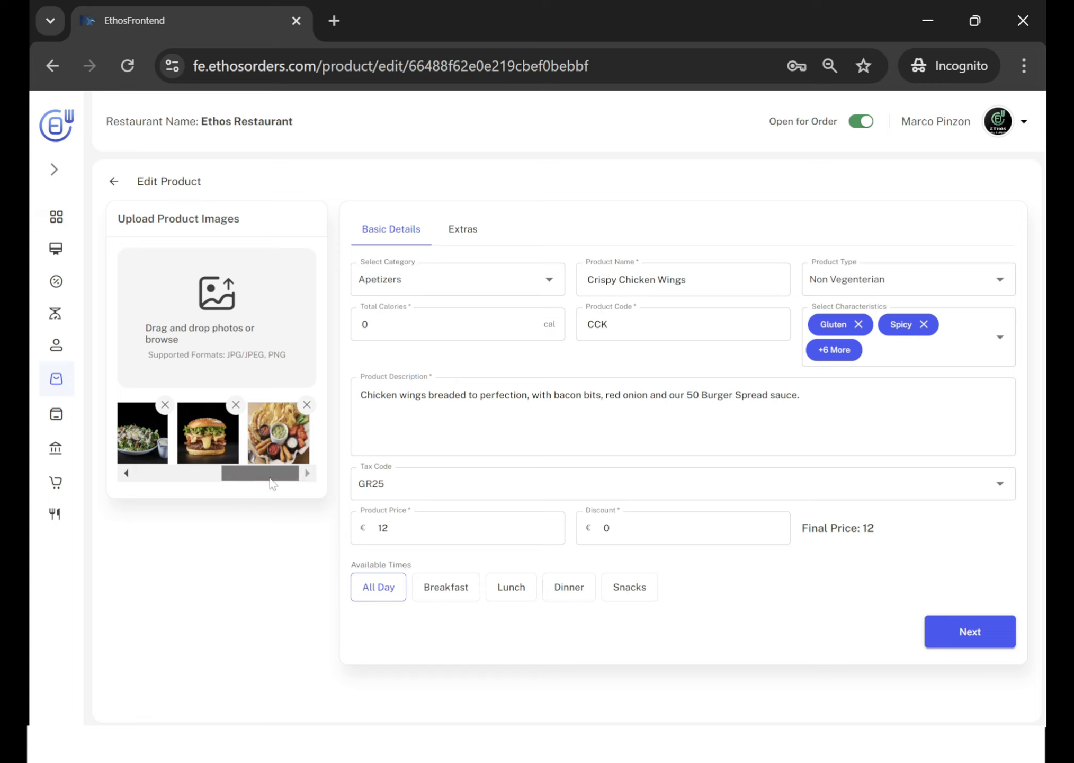
{"action": "left_click_drag", "start_coordinate": [268, 480], "coordinate": [301, 506]}
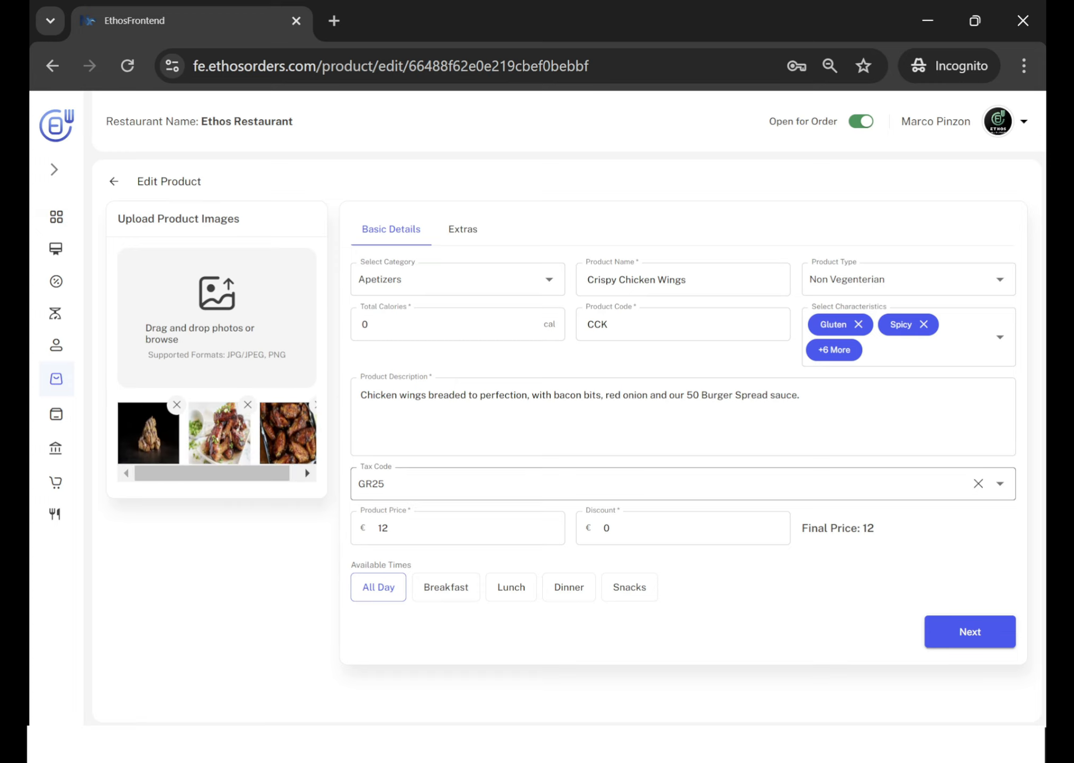
Check the tax code options for Crispy Chicken Wings without changing the selection.
{"action": "left_click", "coordinate": [382, 484]}
{"action": "left_click", "coordinate": [383, 387]}
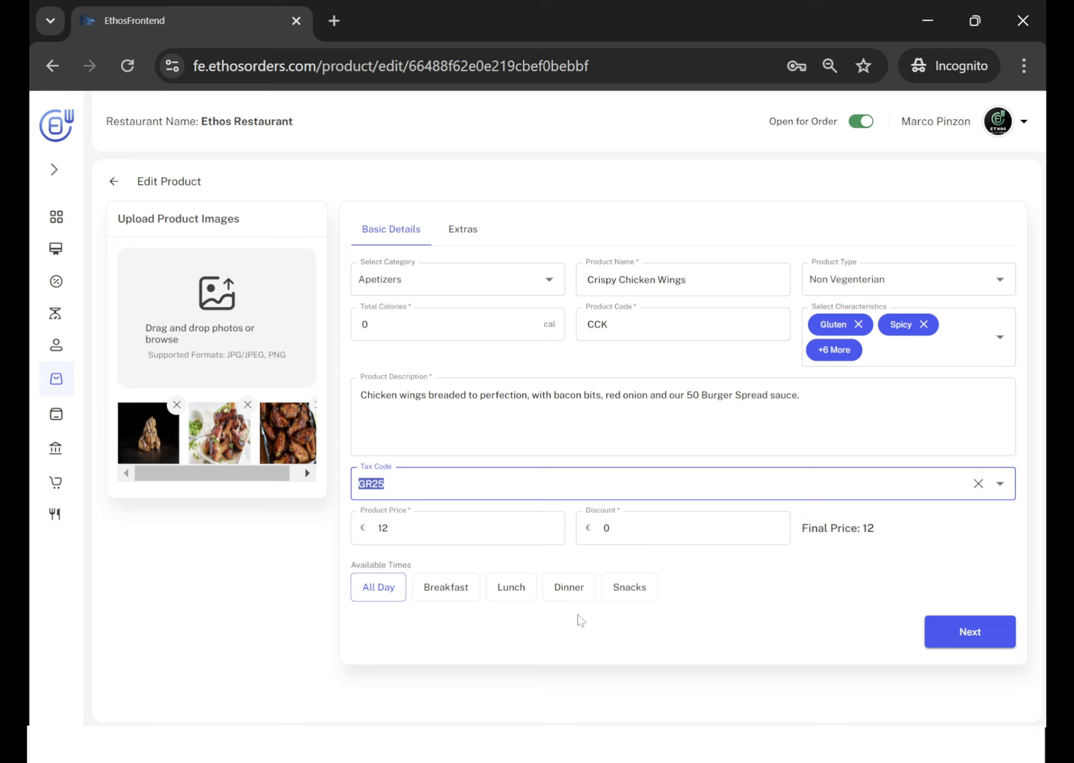
{"action": "left_click", "coordinate": [510, 647]}
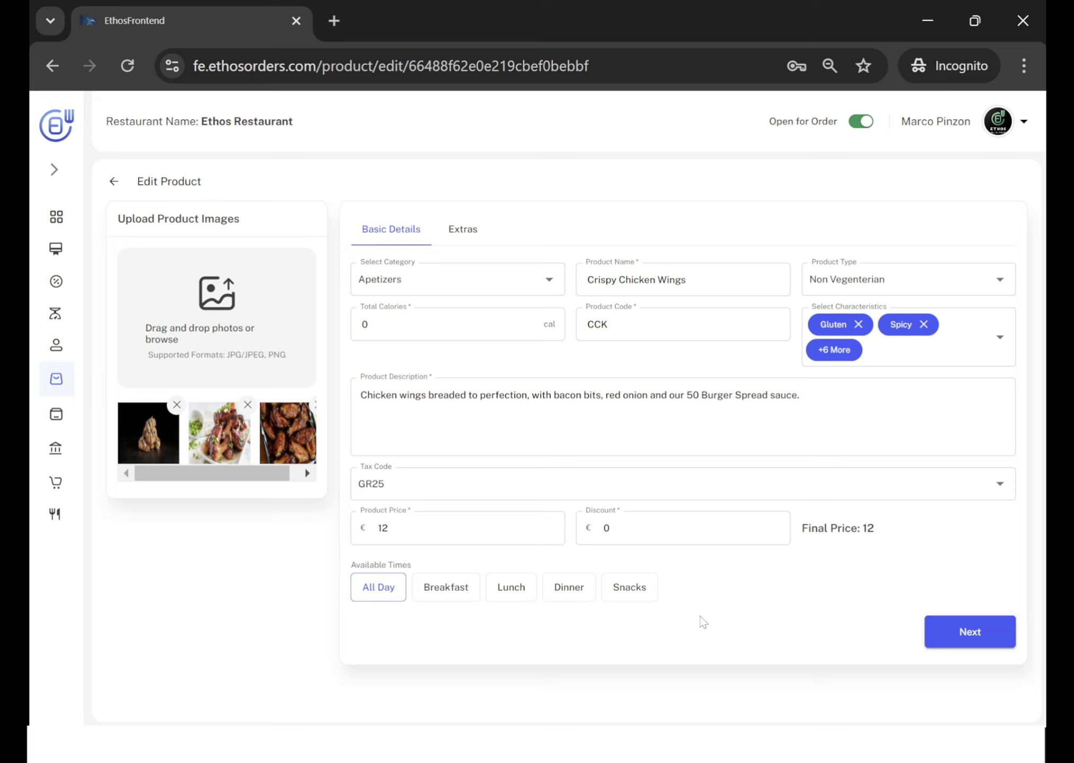
Continue to the extras of Crispy Chicken Wings and check which products can be chosen for the Sauces group.
{"action": "left_click", "coordinate": [969, 631]}
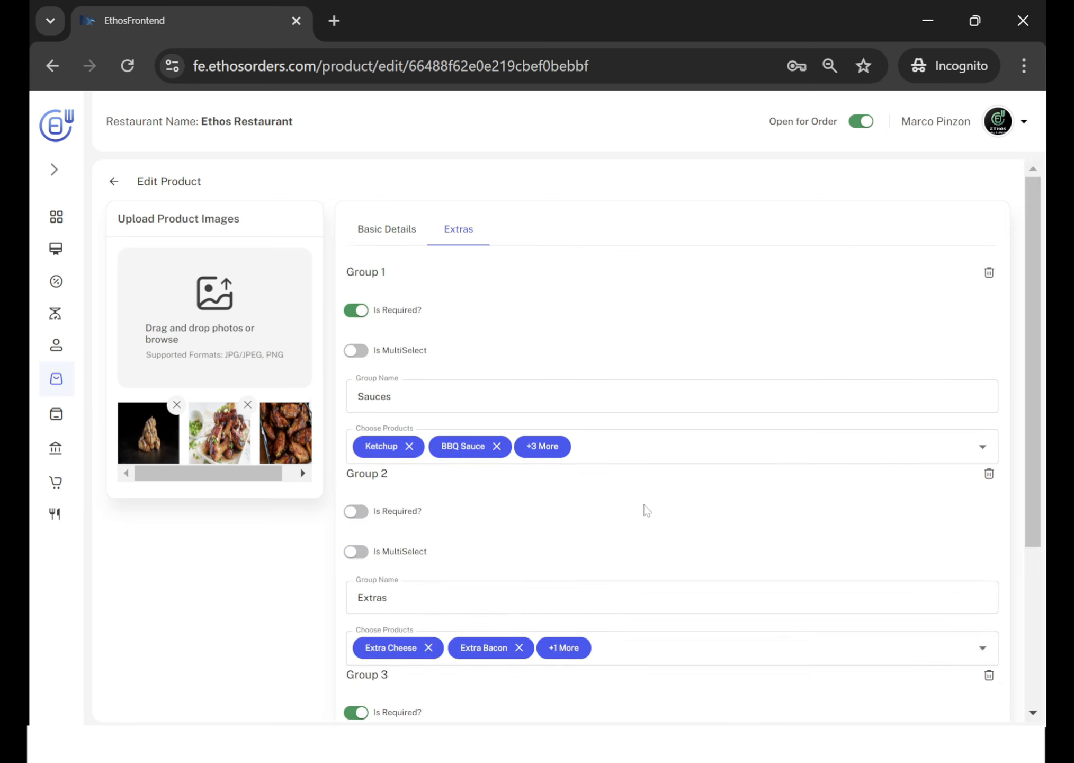
{"action": "scroll", "coordinate": [646, 510], "scroll_direction": "down", "scroll_amount": 2}
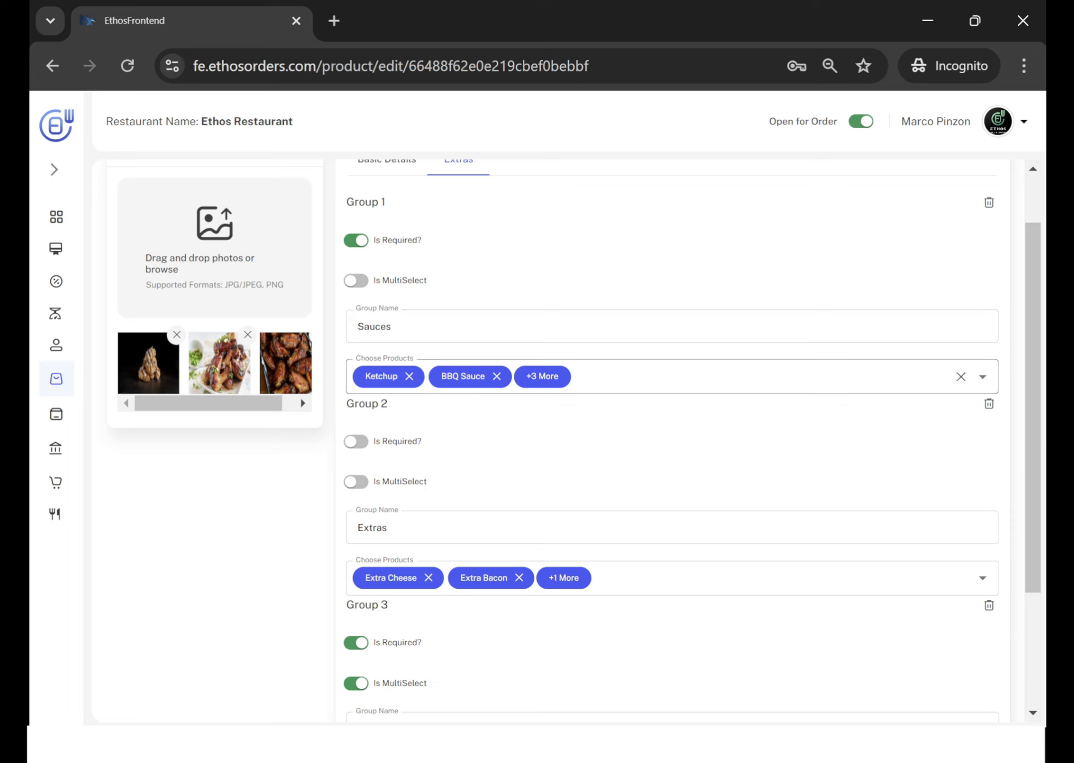
{"action": "left_click", "coordinate": [982, 377]}
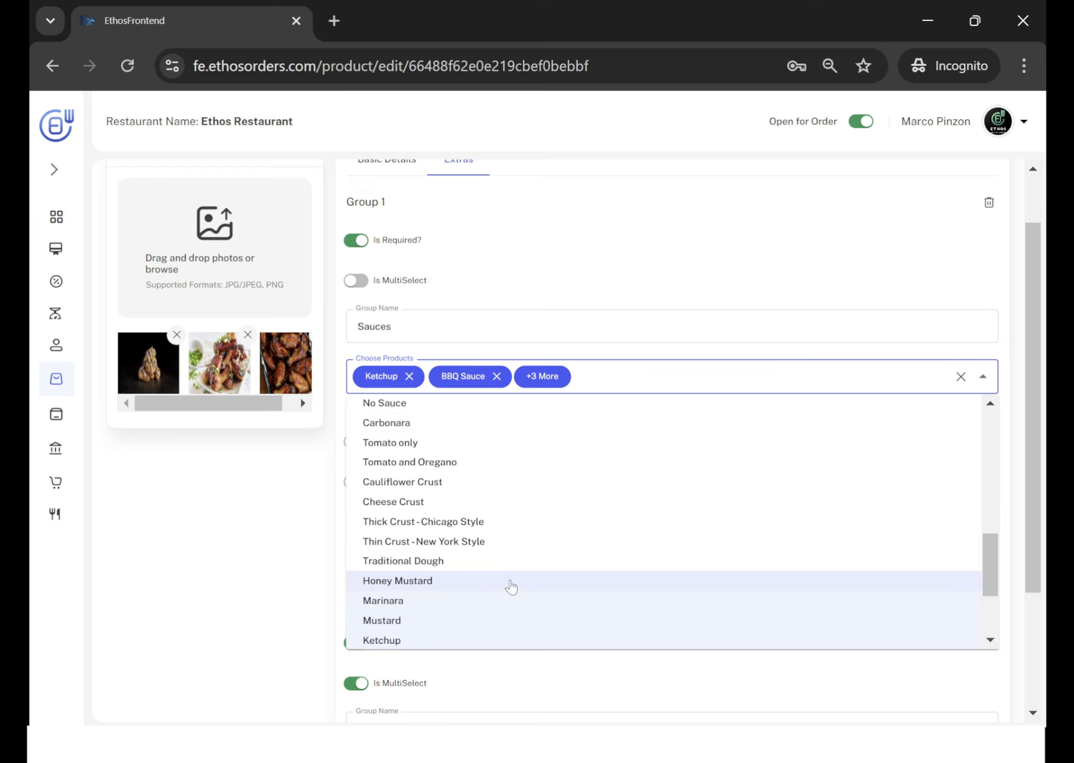
{"action": "scroll", "coordinate": [510, 585], "scroll_direction": "up", "scroll_amount": 3}
{"action": "scroll", "coordinate": [510, 584], "scroll_direction": "down", "scroll_amount": 5}
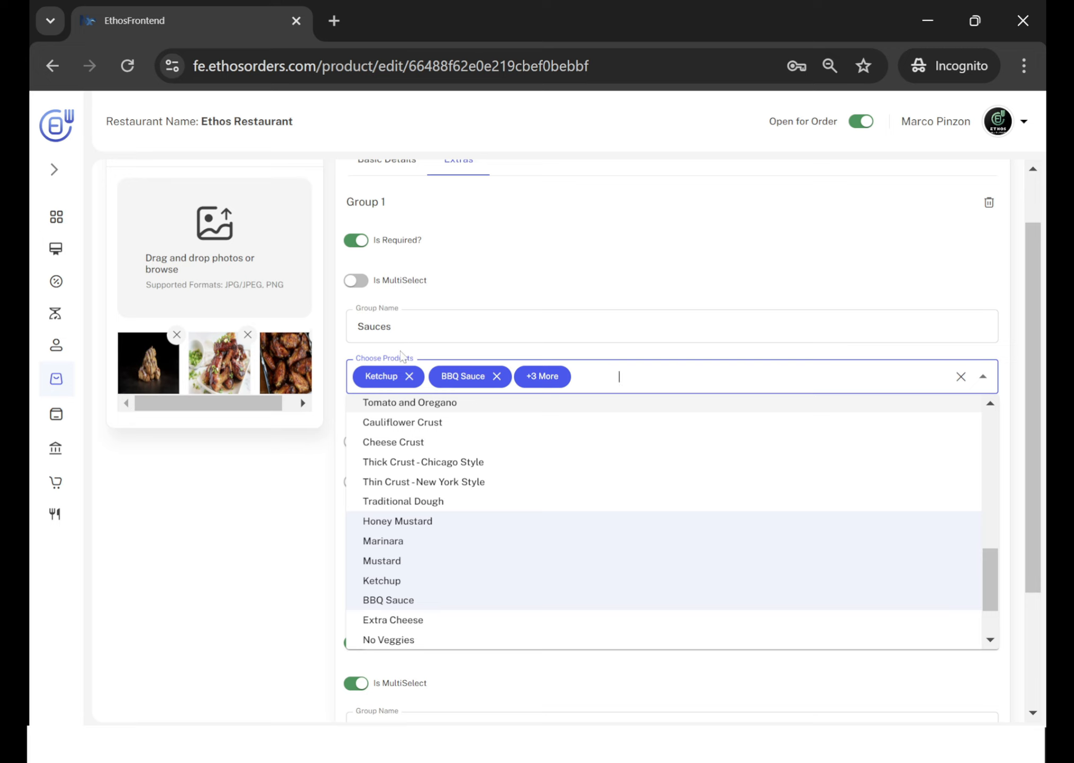
{"action": "left_click", "coordinate": [380, 352]}
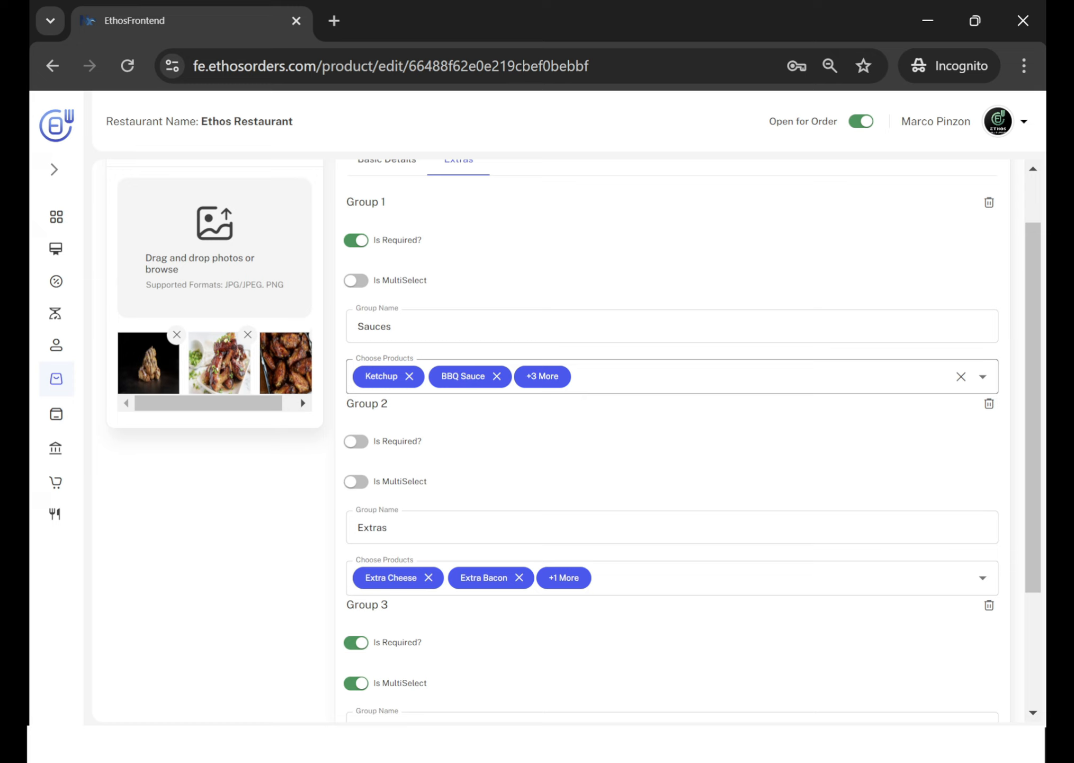
{"action": "left_click", "coordinate": [636, 377]}
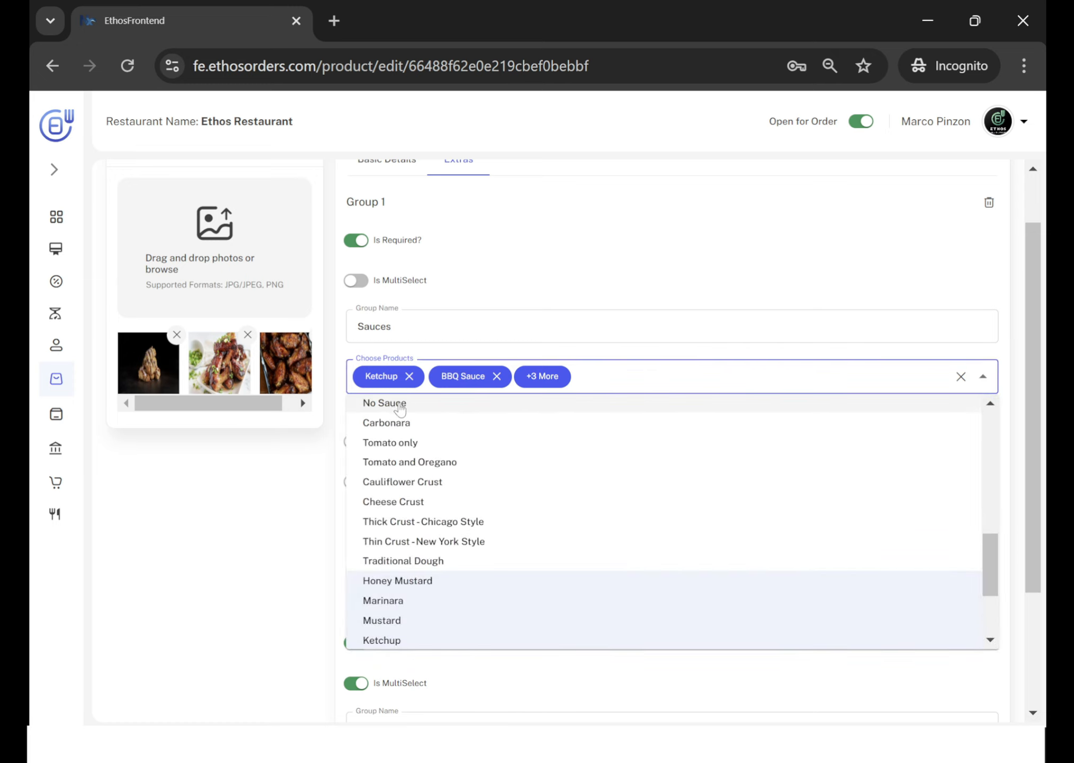
{"action": "left_click", "coordinate": [544, 211]}
Review the required and multi-select settings and chosen products of the Sauces, Extras and Modifiers groups.
{"action": "scroll", "coordinate": [441, 436], "scroll_direction": "down", "scroll_amount": 1}
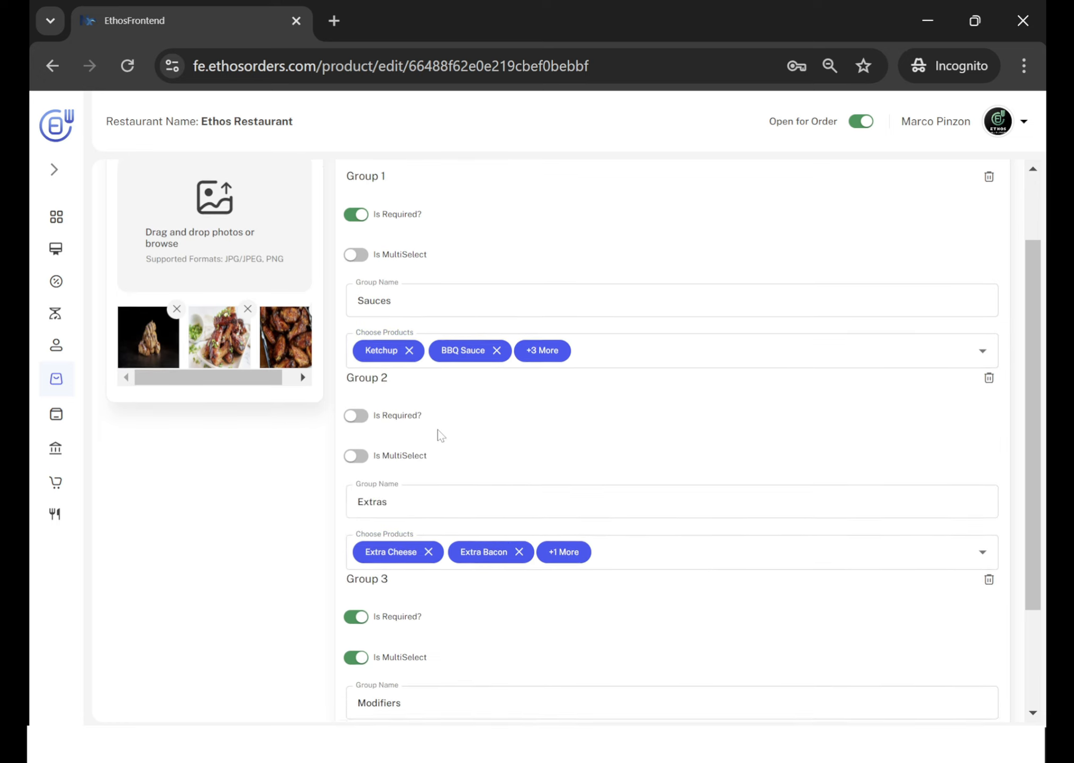
{"action": "scroll", "coordinate": [442, 436], "scroll_direction": "up", "scroll_amount": 1}
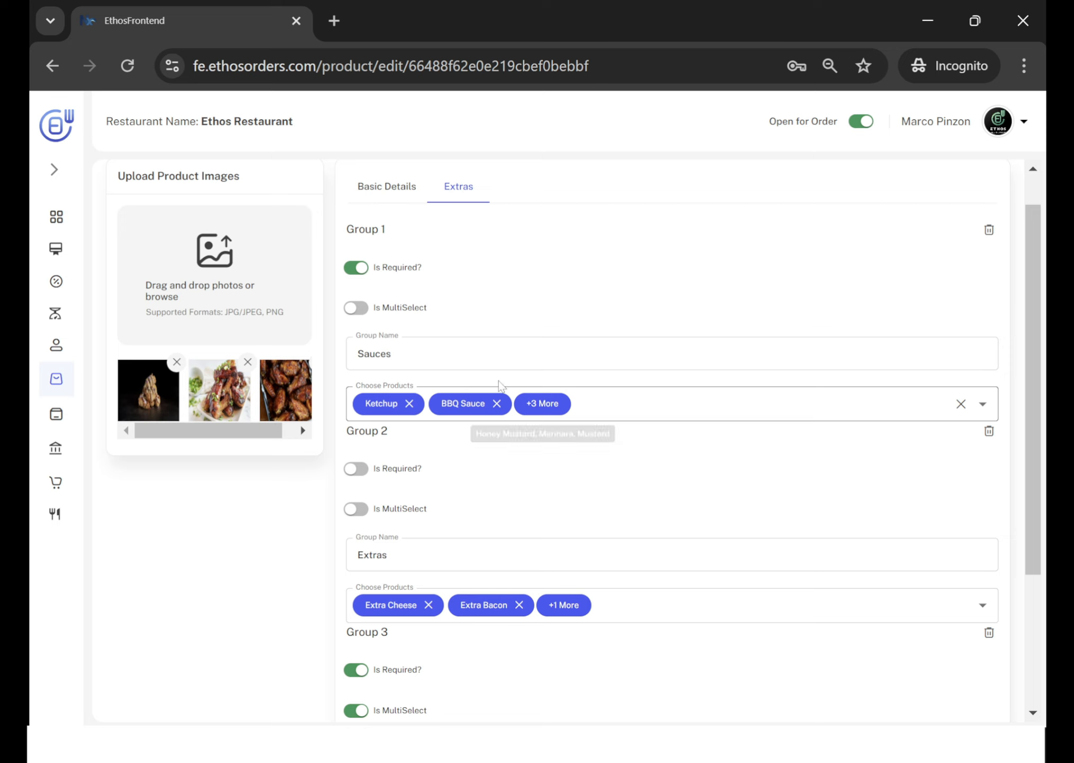
{"action": "scroll", "coordinate": [585, 523], "scroll_direction": "down", "scroll_amount": 3}
{"action": "scroll", "coordinate": [589, 523], "scroll_direction": "down", "scroll_amount": 1}
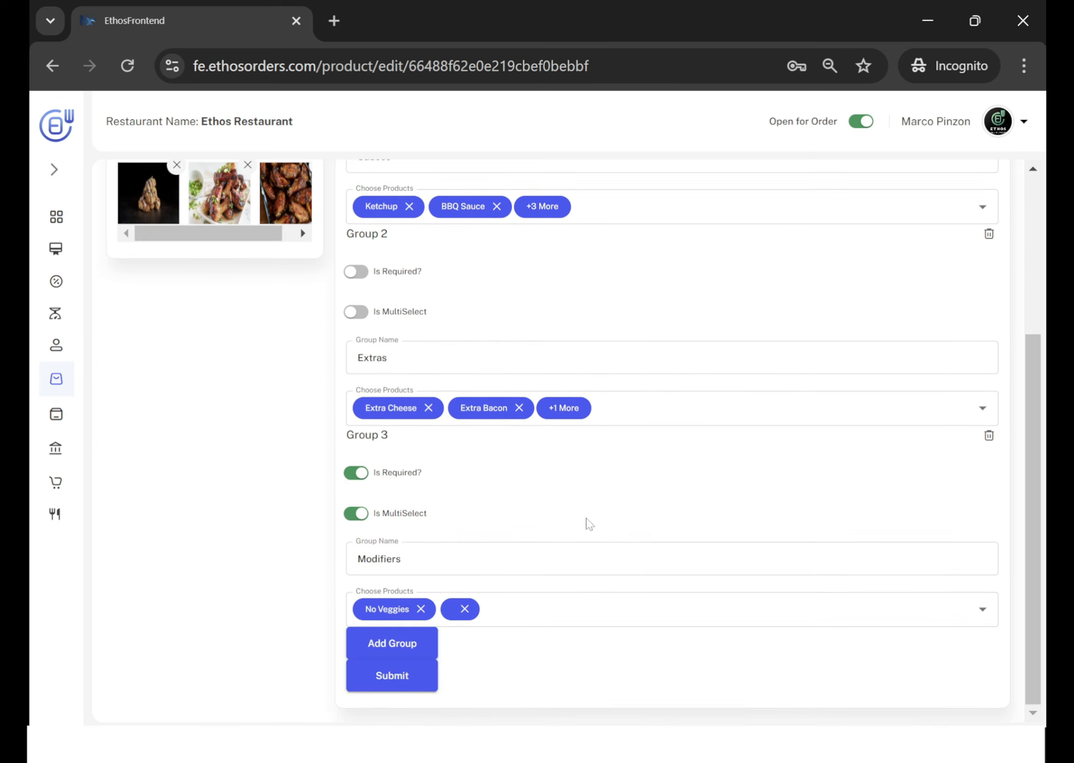
{"action": "scroll", "coordinate": [589, 523], "scroll_direction": "up", "scroll_amount": 4}
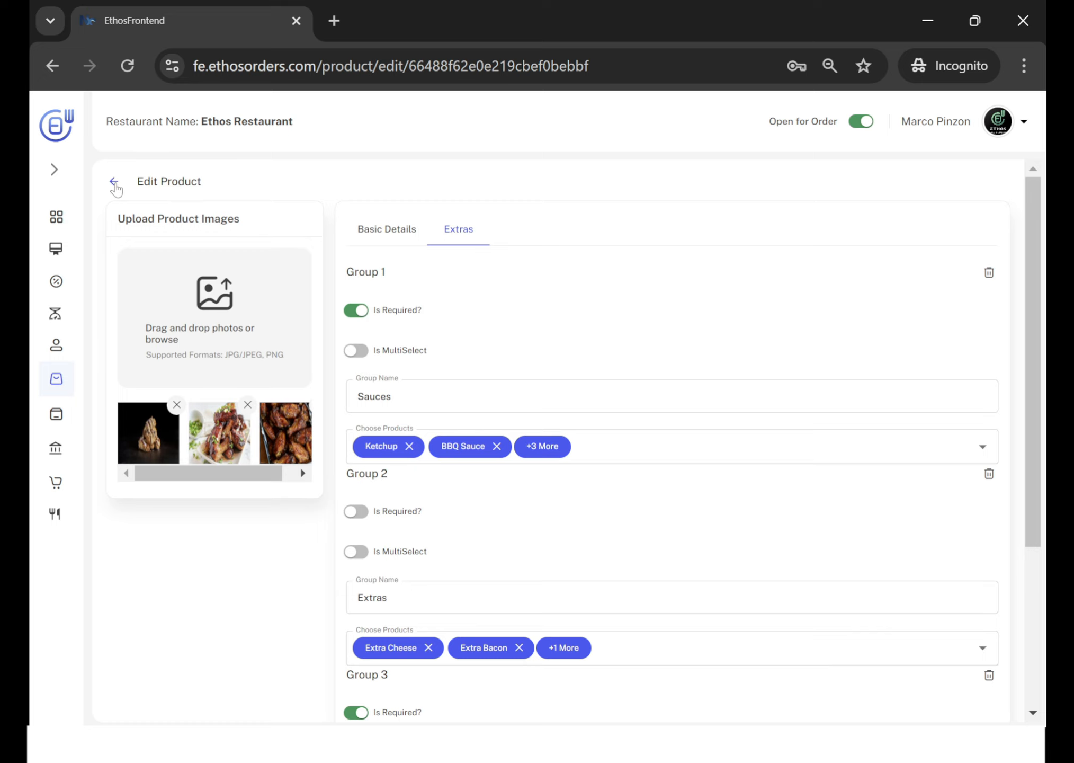
{"action": "scroll", "coordinate": [454, 551], "scroll_direction": "down", "scroll_amount": 4}
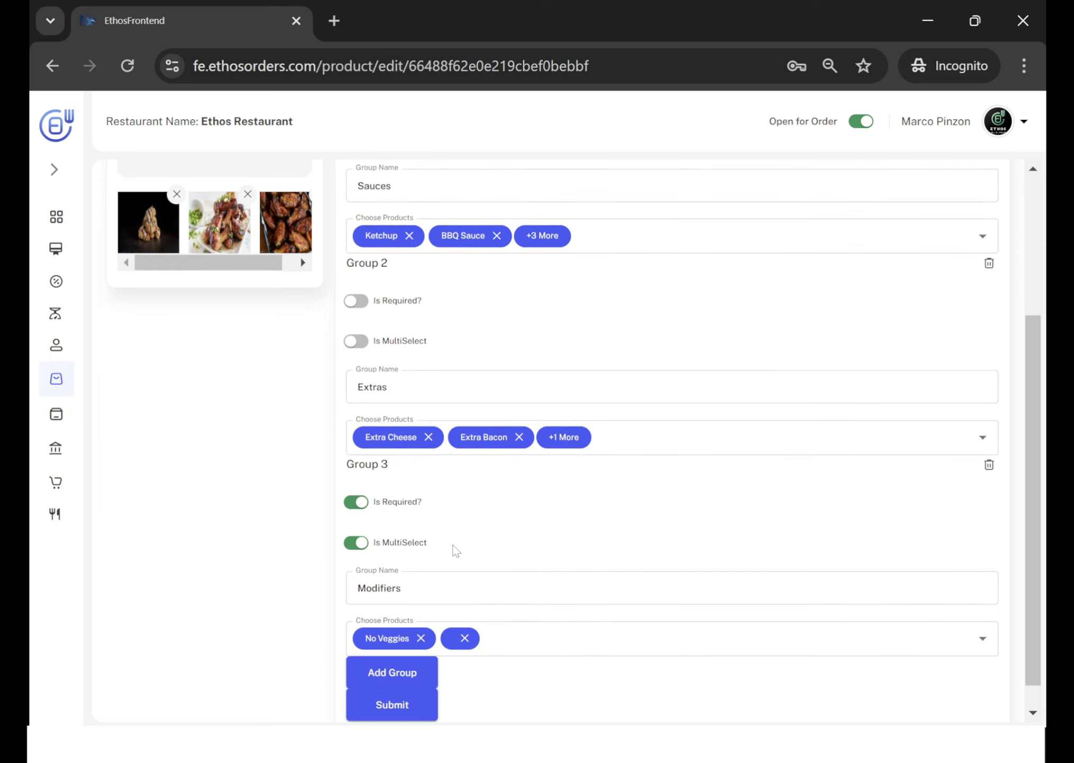
{"action": "scroll", "coordinate": [455, 551], "scroll_direction": "up", "scroll_amount": 3}
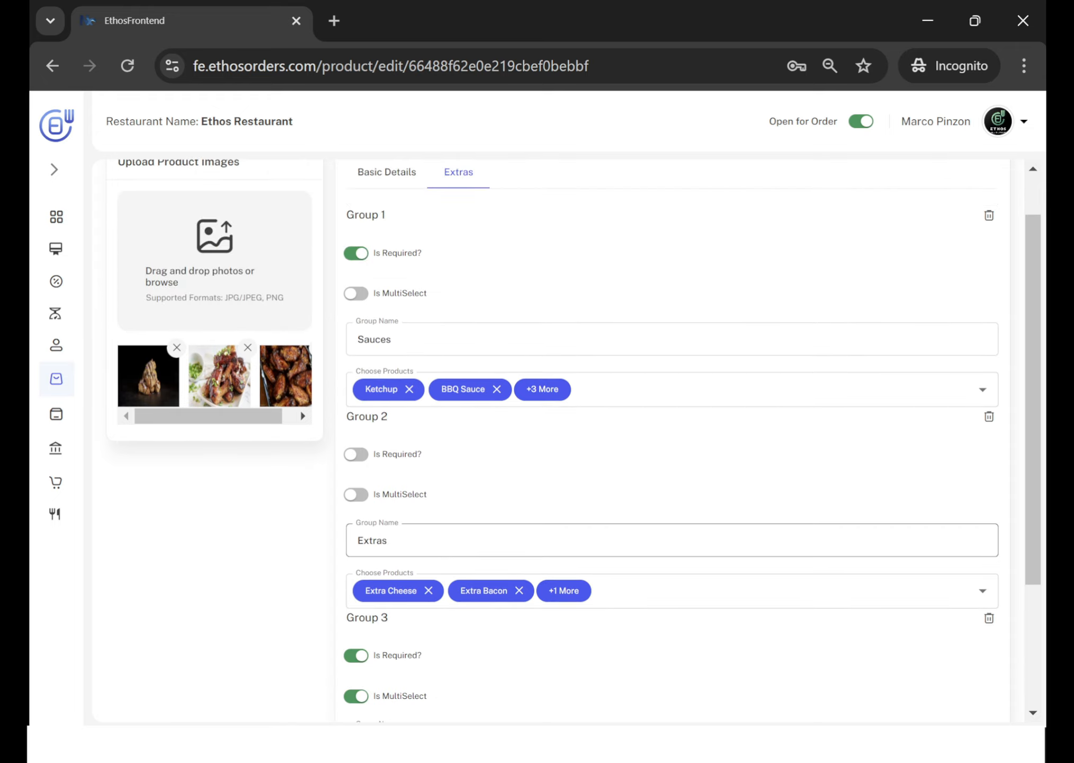
{"action": "scroll", "coordinate": [574, 439], "scroll_direction": "up", "scroll_amount": 1}
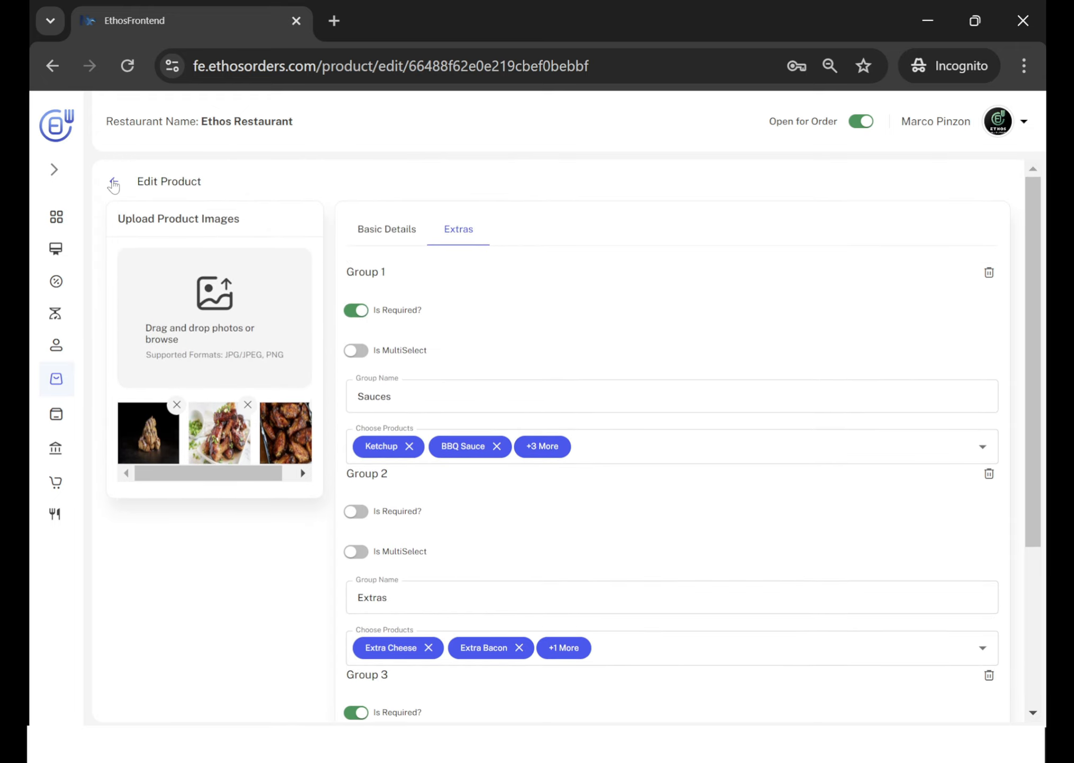
Return to the product list without submitting and open Custom Pizza for editing to view its basic details.
{"action": "left_click", "coordinate": [114, 182]}
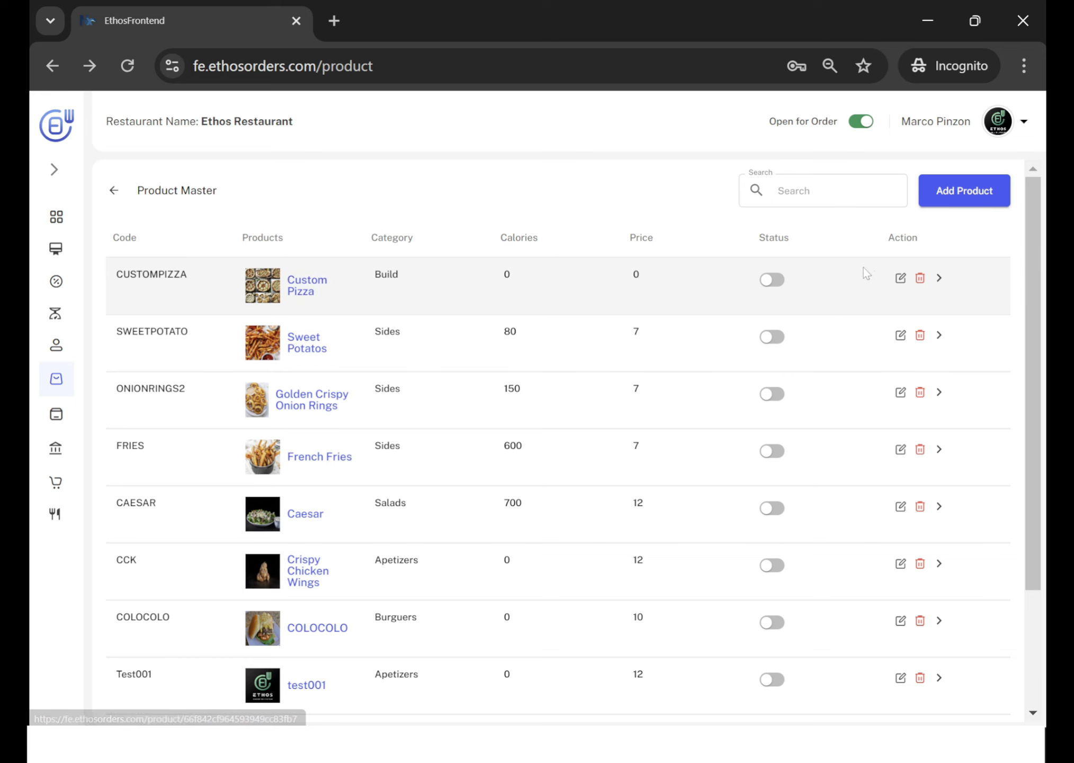
{"action": "left_click", "coordinate": [901, 278]}
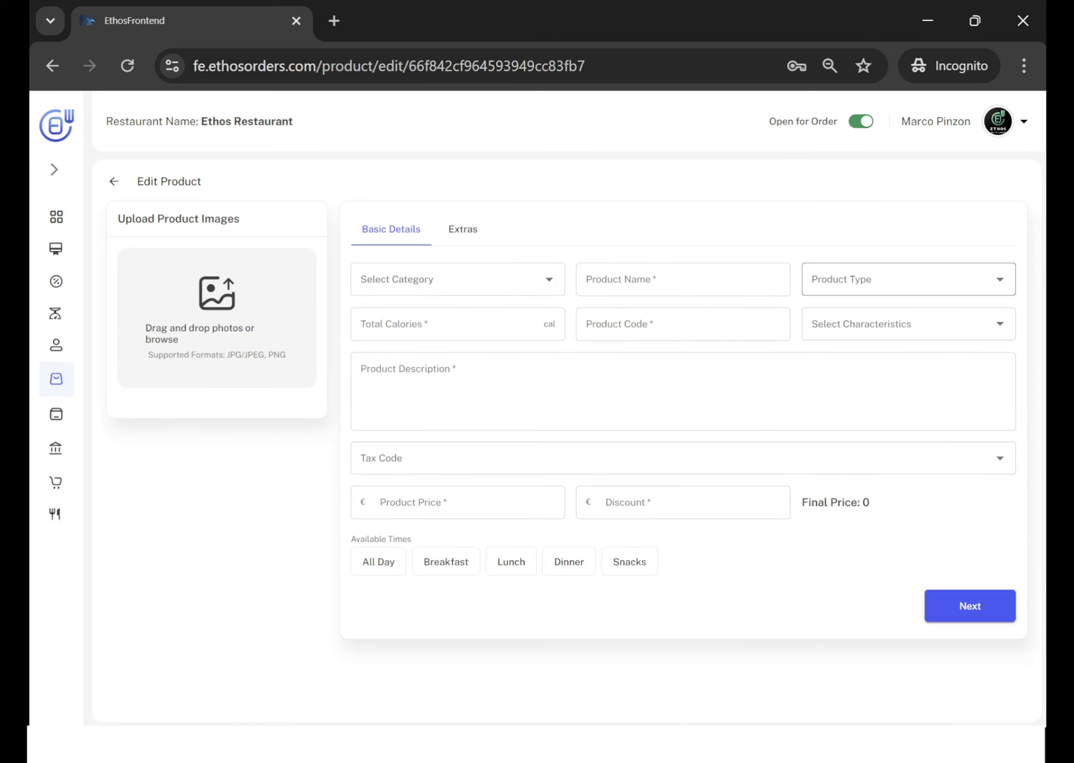
{"action": "left_click", "coordinate": [427, 355]}
{"action": "left_click", "coordinate": [683, 324]}
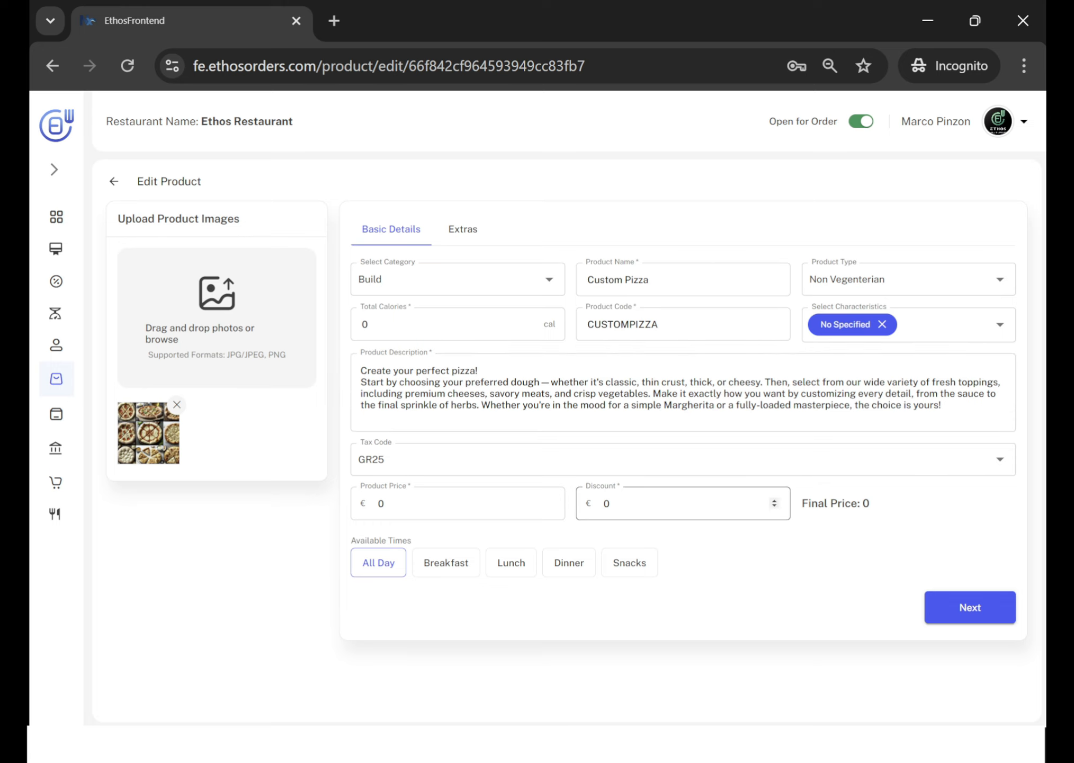
Open the extras of Custom Pizza and review the required and multi-select settings and products of its groups, from Dough to Toppings - Veggies.
{"action": "left_click", "coordinate": [476, 232]}
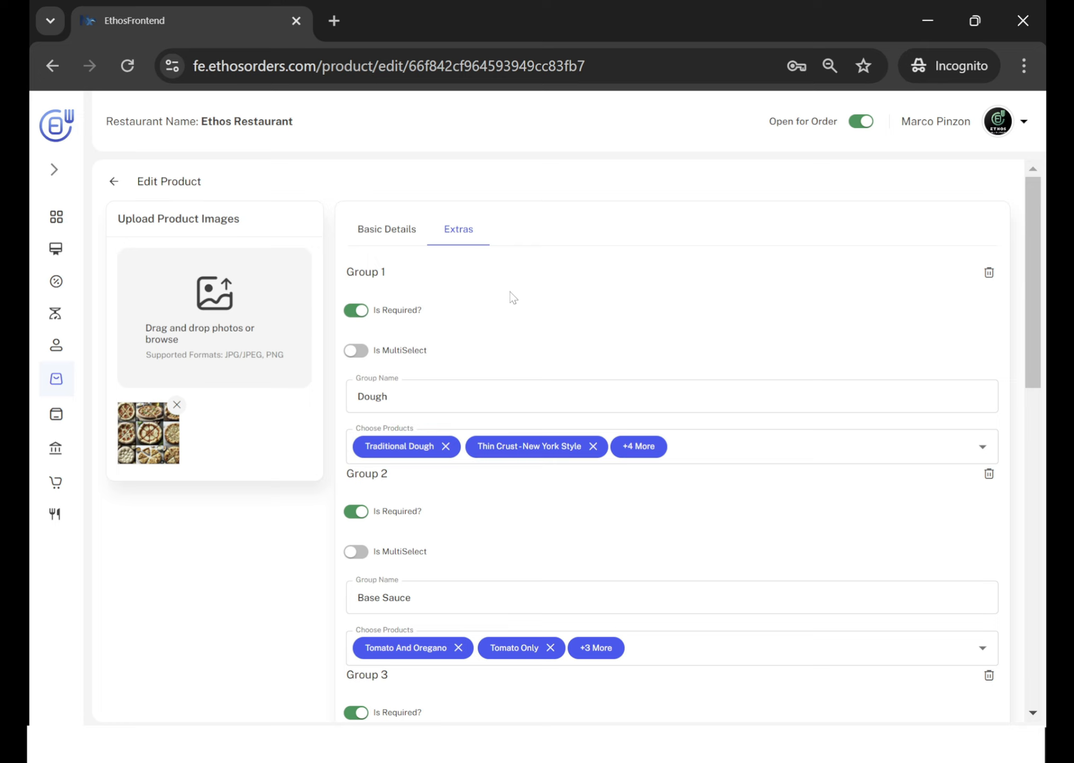
{"action": "scroll", "coordinate": [512, 297], "scroll_direction": "down", "scroll_amount": 2}
{"action": "scroll", "coordinate": [511, 297], "scroll_direction": "up", "scroll_amount": 1}
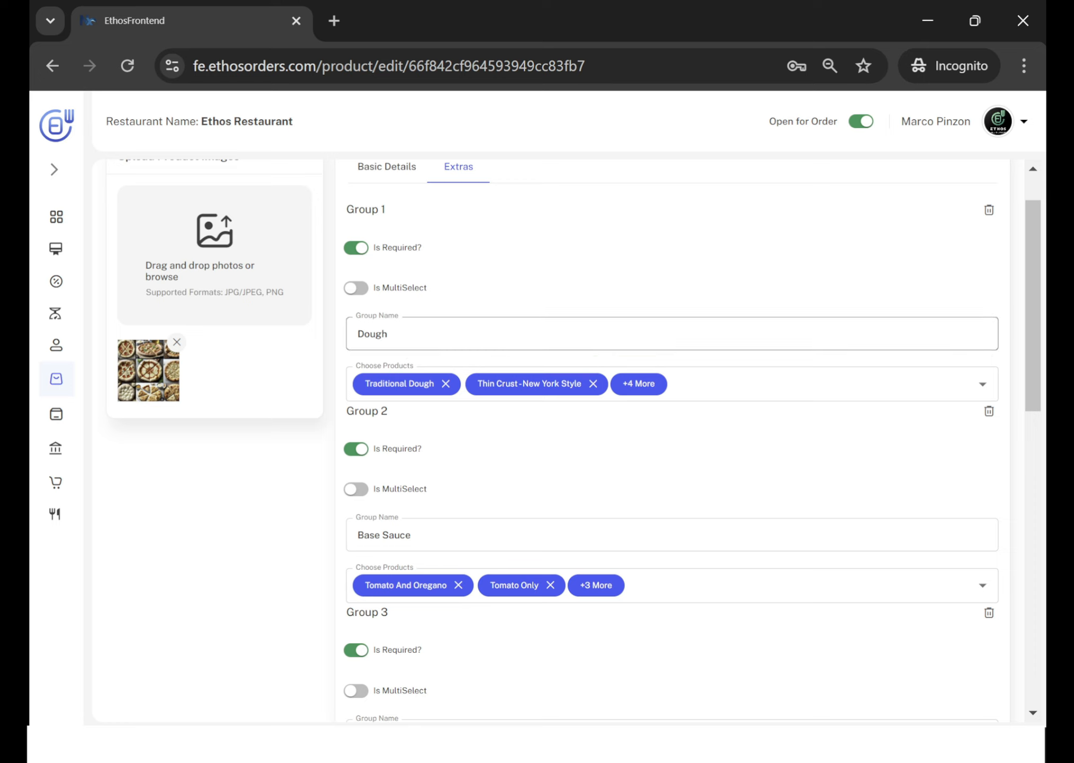
{"action": "scroll", "coordinate": [593, 408], "scroll_direction": "down", "scroll_amount": 2}
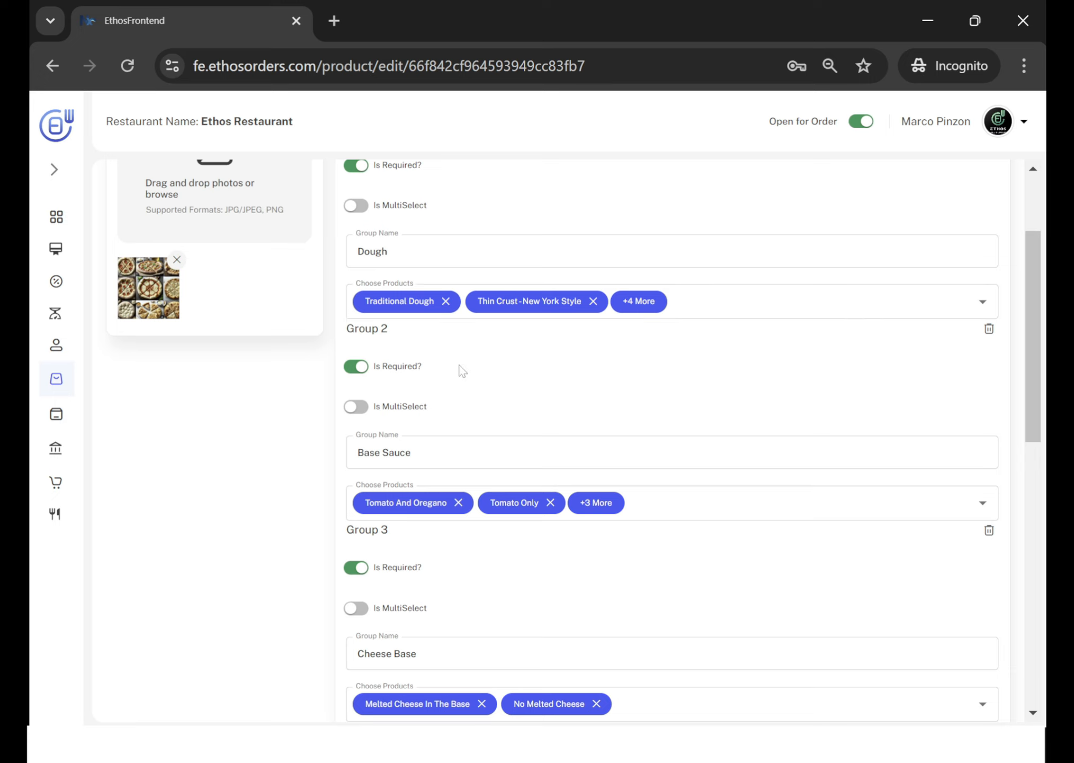
{"action": "scroll", "coordinate": [460, 369], "scroll_direction": "down", "scroll_amount": 1}
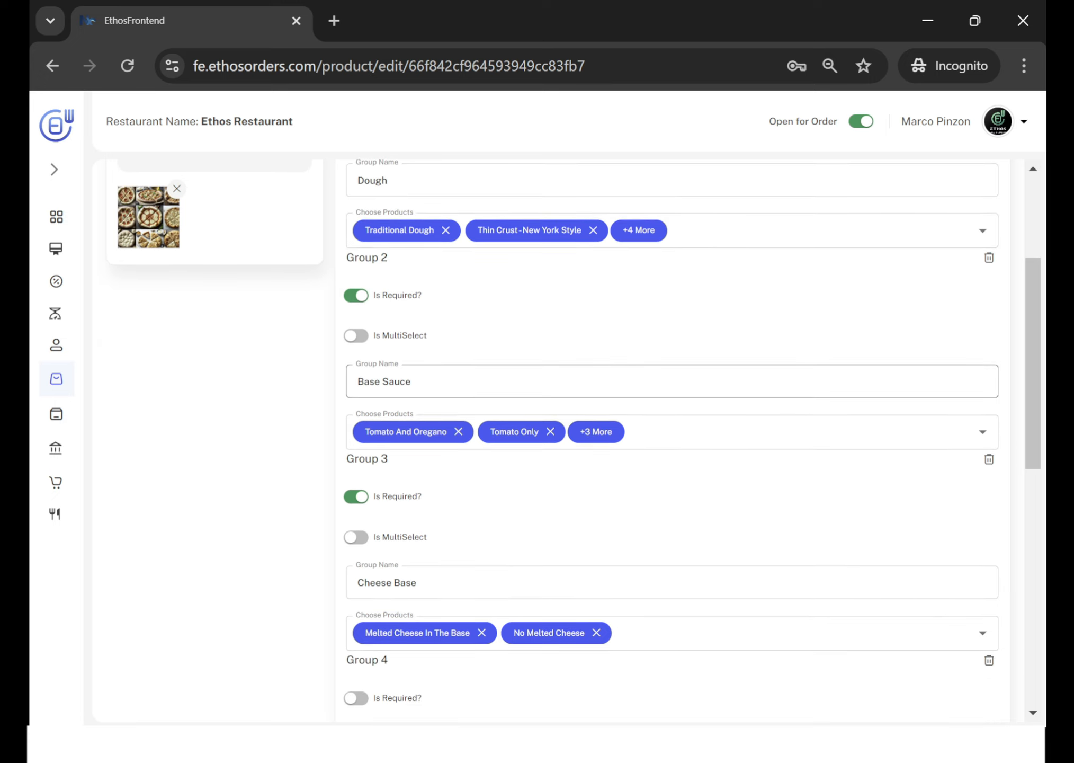
{"action": "scroll", "coordinate": [383, 412], "scroll_direction": "down", "scroll_amount": 3}
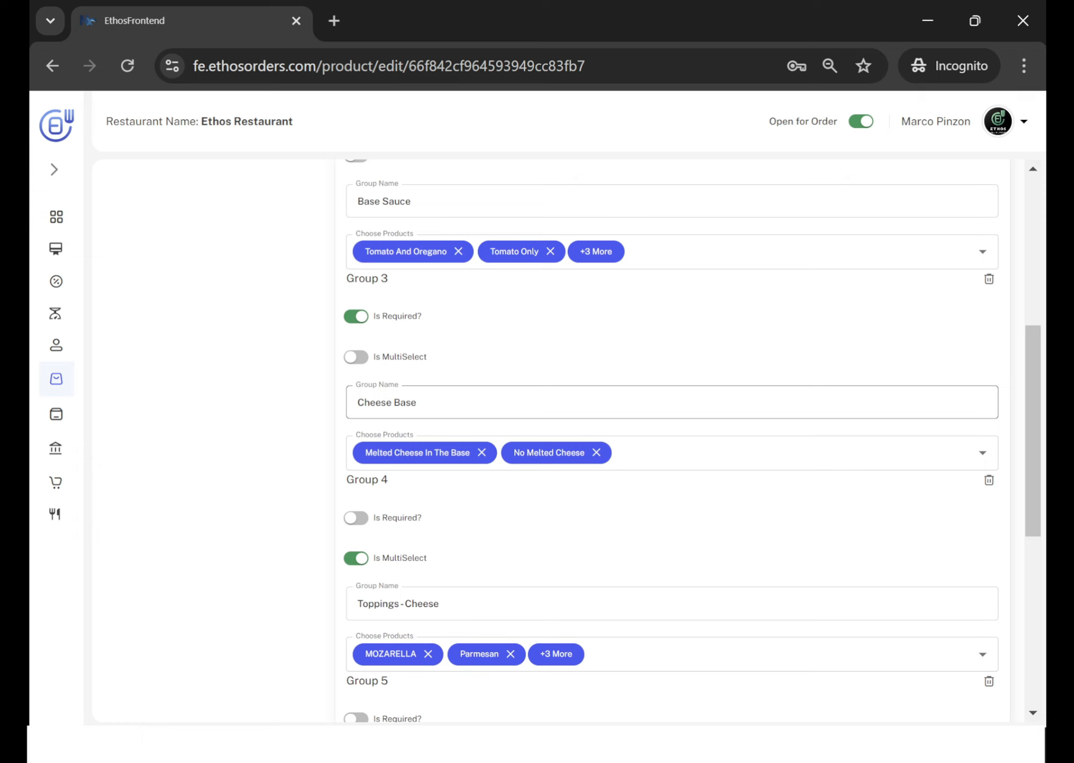
{"action": "scroll", "coordinate": [472, 529], "scroll_direction": "down", "scroll_amount": 3}
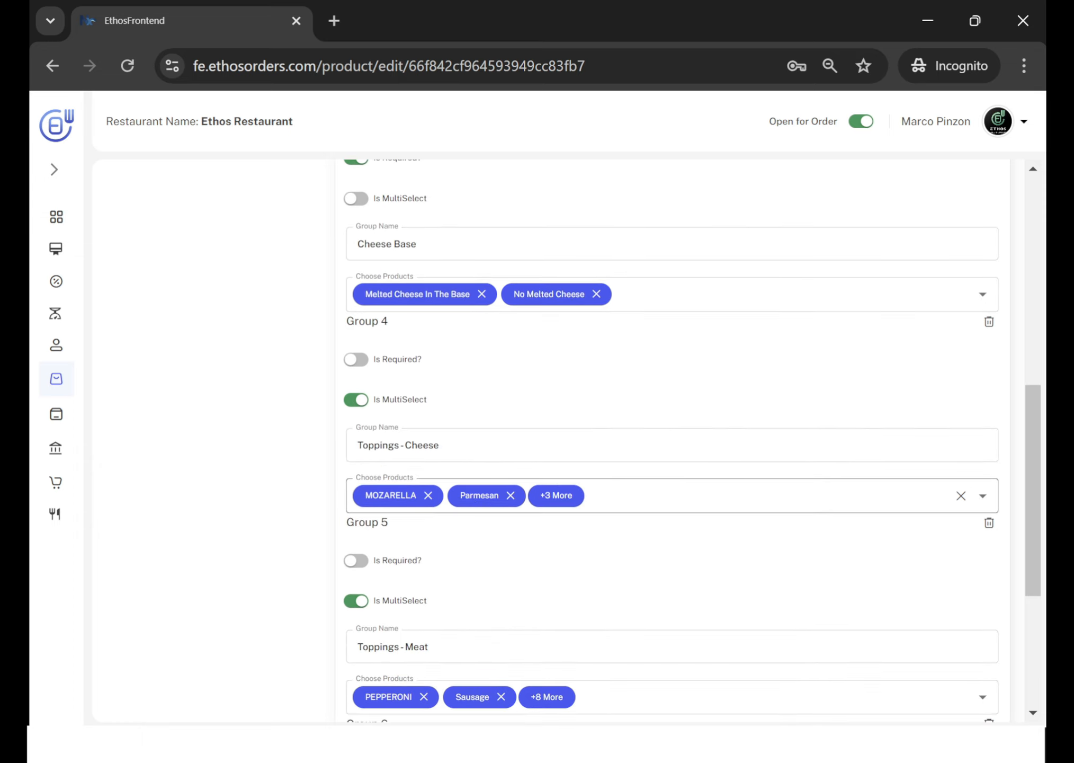
{"action": "scroll", "coordinate": [443, 523], "scroll_direction": "down", "scroll_amount": 5}
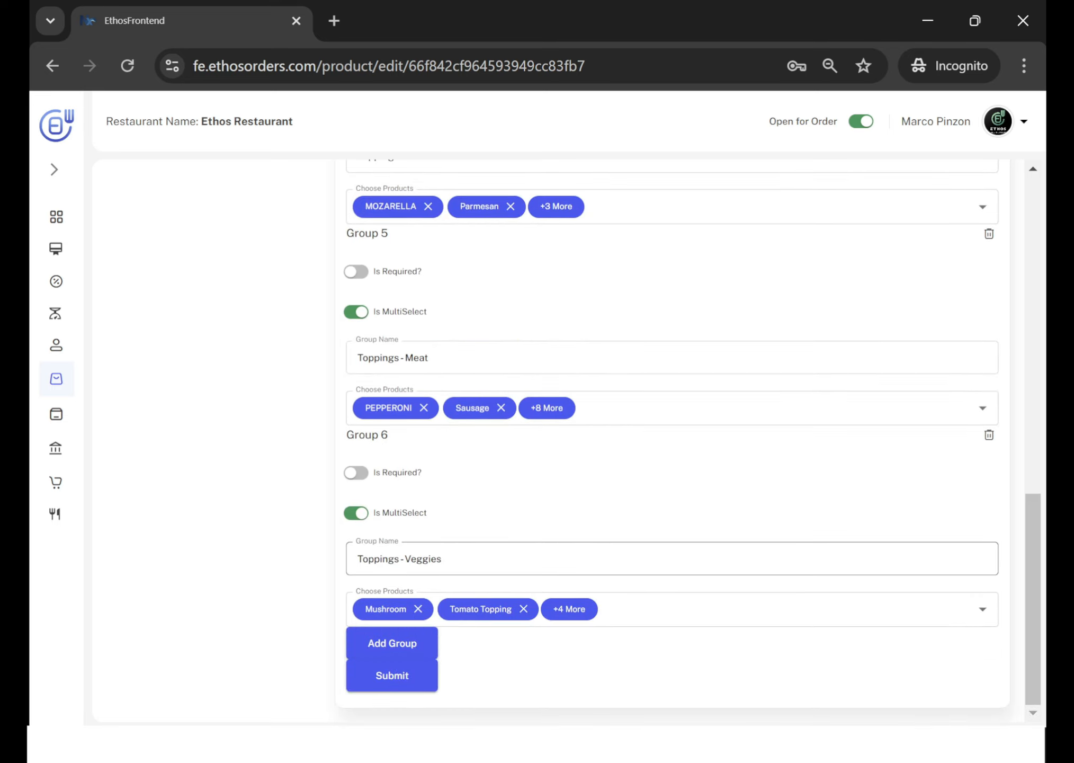
{"action": "scroll", "coordinate": [551, 307], "scroll_direction": "up", "scroll_amount": 15}
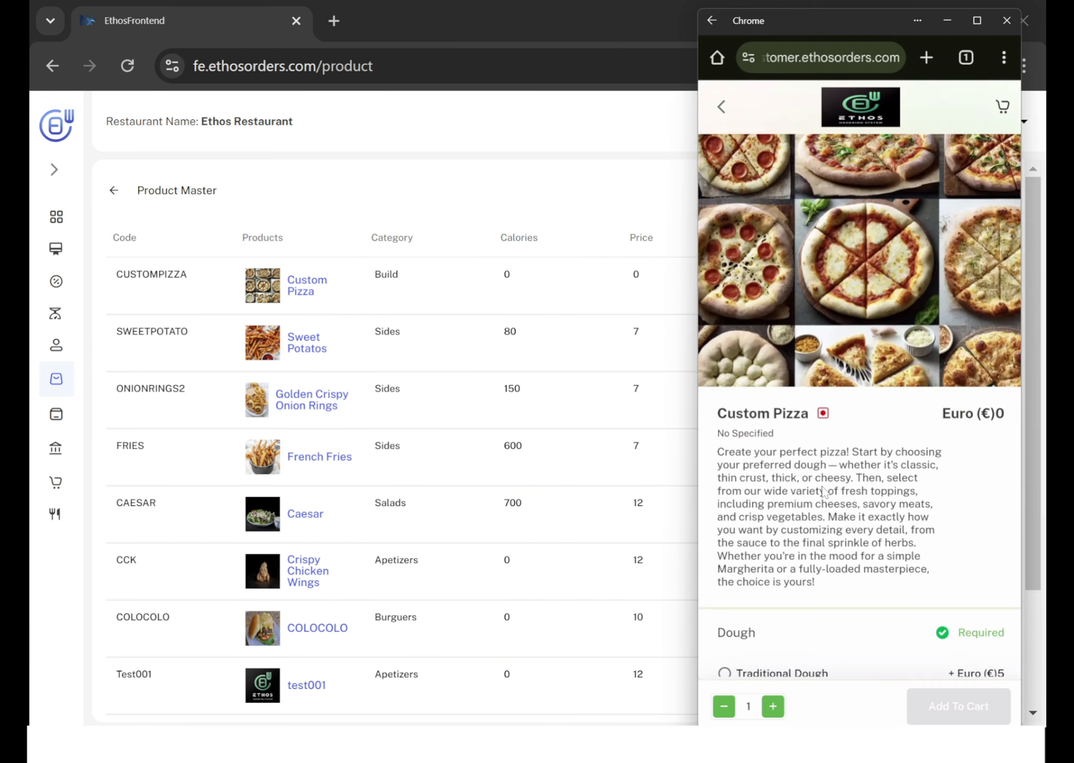
Switch to the customer ordering page of Custom Pizza and choose Cheese Crust as the dough.
{"action": "scroll", "coordinate": [824, 490], "scroll_direction": "down", "scroll_amount": 5}
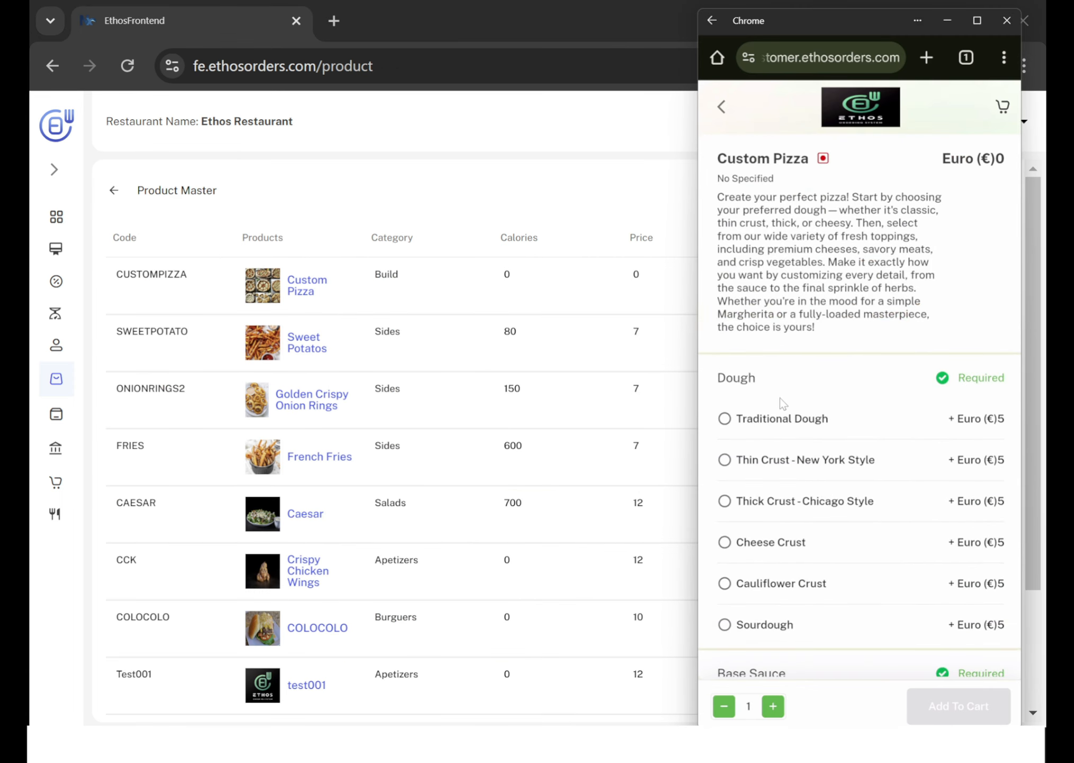
{"action": "scroll", "coordinate": [795, 408], "scroll_direction": "down", "scroll_amount": 2}
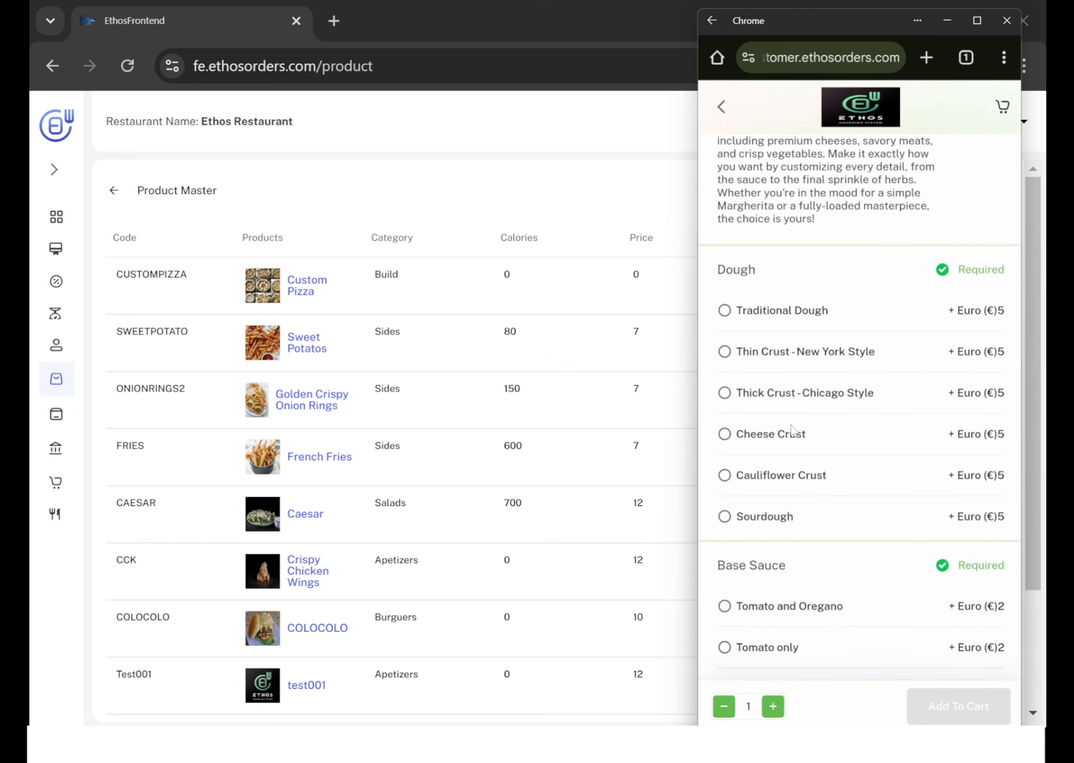
{"action": "left_click", "coordinate": [724, 434]}
Choose Tomato and Oregano as the pizza's base sauce and Melted Cheese in the base as its cheese base.
{"action": "scroll", "coordinate": [783, 471], "scroll_direction": "down", "scroll_amount": 2}
{"action": "scroll", "coordinate": [783, 470], "scroll_direction": "down", "scroll_amount": 2}
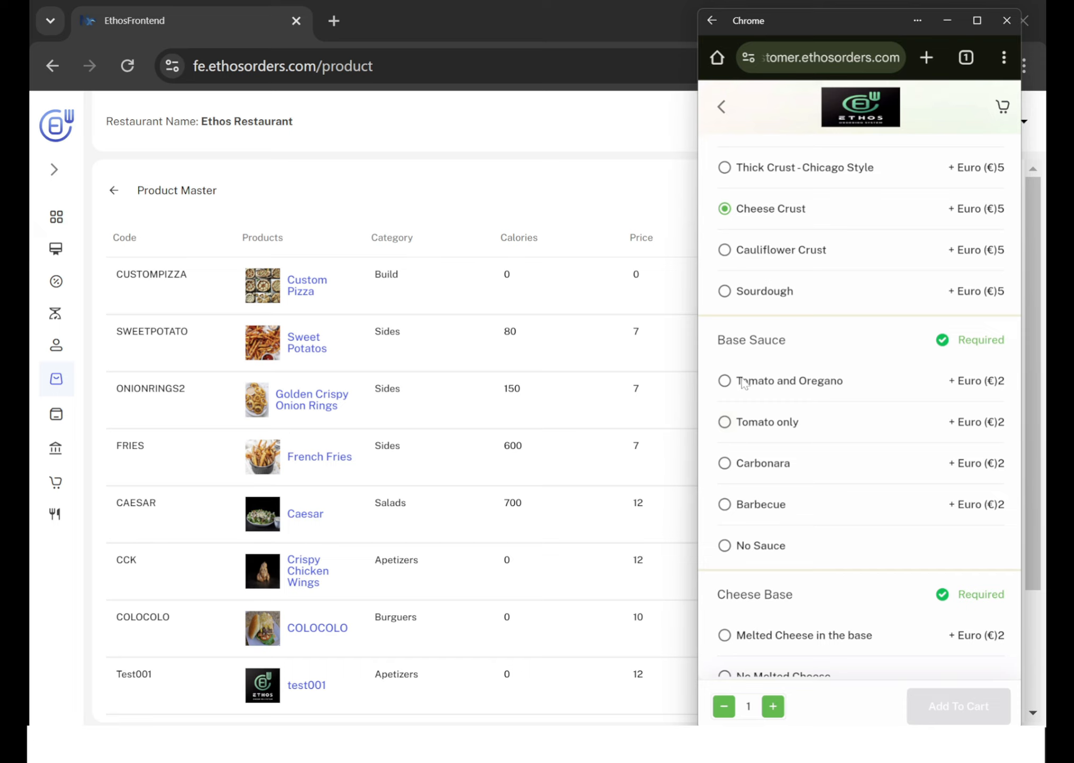
{"action": "left_click", "coordinate": [724, 382]}
{"action": "scroll", "coordinate": [933, 396], "scroll_direction": "up", "scroll_amount": 1}
{"action": "scroll", "coordinate": [936, 397], "scroll_direction": "down", "scroll_amount": 1}
{"action": "scroll", "coordinate": [934, 398], "scroll_direction": "down", "scroll_amount": 5}
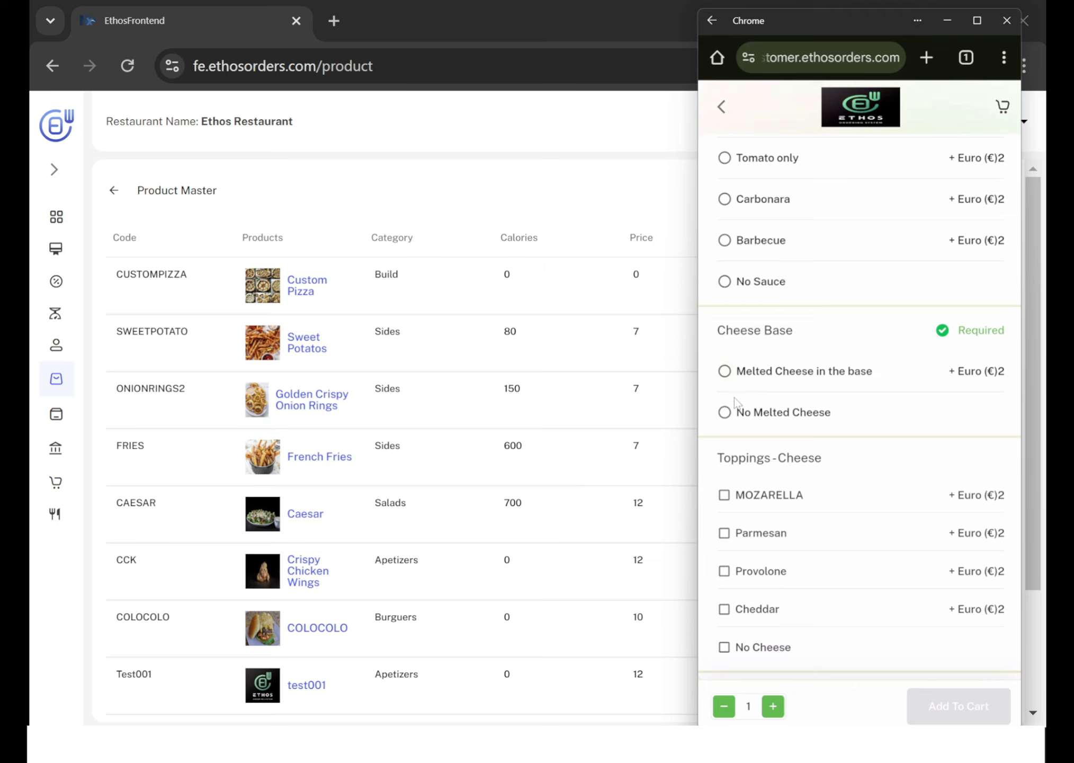
{"action": "left_click", "coordinate": [728, 377]}
Add MOZARELLA and Cheddar to the pizza as cheese toppings.
{"action": "scroll", "coordinate": [837, 403], "scroll_direction": "down", "scroll_amount": 5}
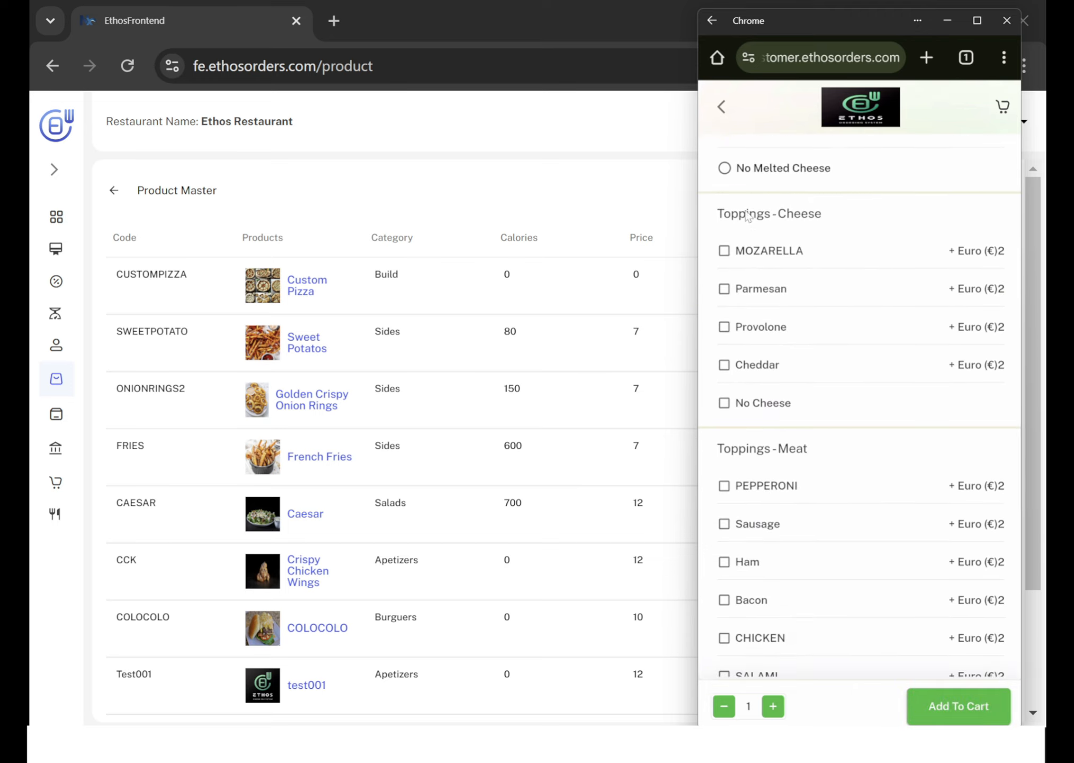
{"action": "left_click", "coordinate": [725, 252]}
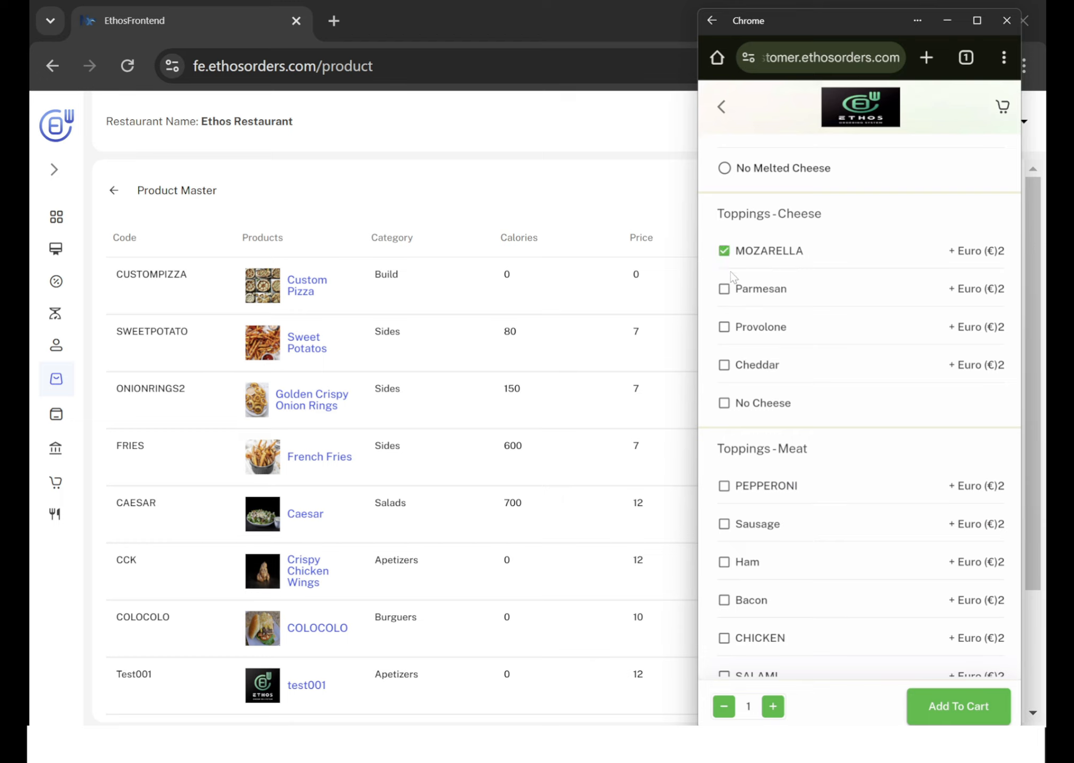
{"action": "left_click", "coordinate": [724, 365]}
{"action": "scroll", "coordinate": [823, 383], "scroll_direction": "down", "scroll_amount": 1}
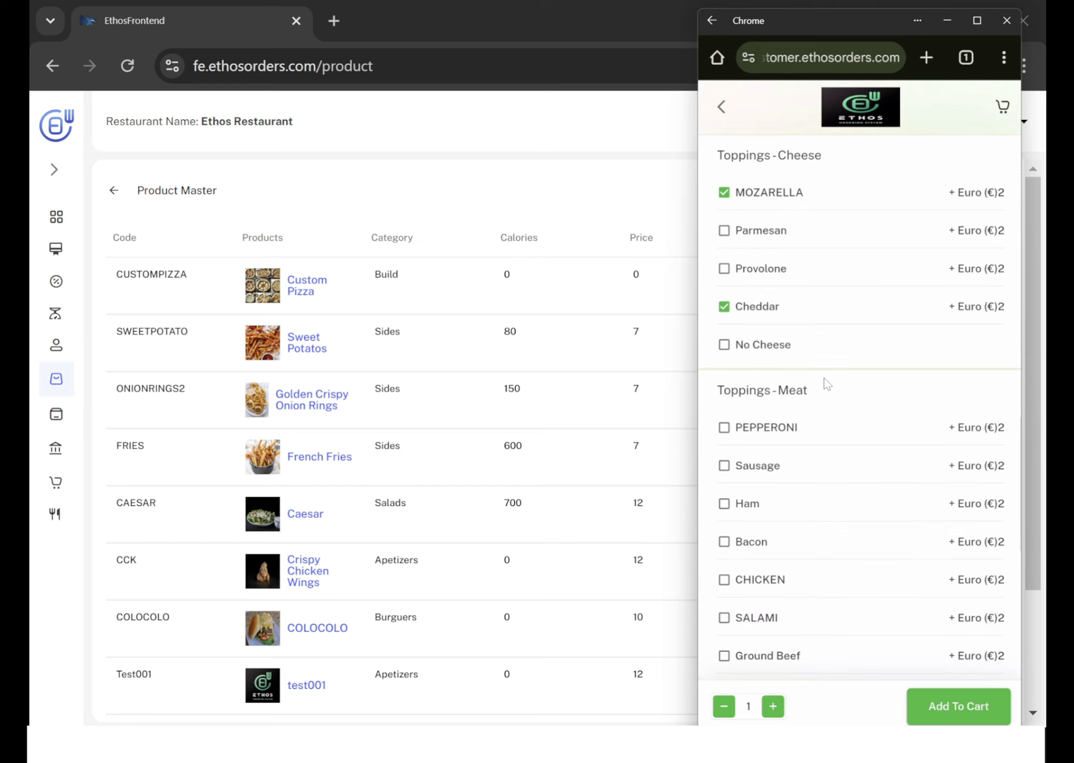
{"action": "scroll", "coordinate": [776, 272], "scroll_direction": "up", "scroll_amount": 6}
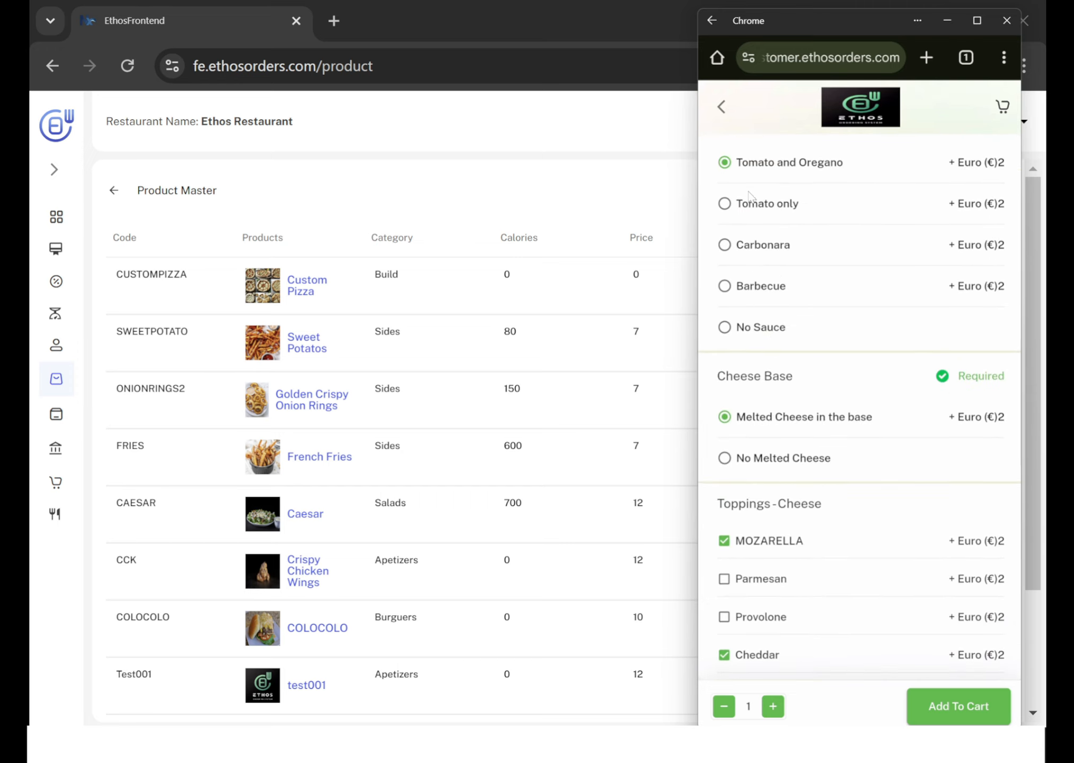
Add PEPPERONI and SALAMI to the pizza as meat toppings.
{"action": "scroll", "coordinate": [788, 397], "scroll_direction": "down", "scroll_amount": 7}
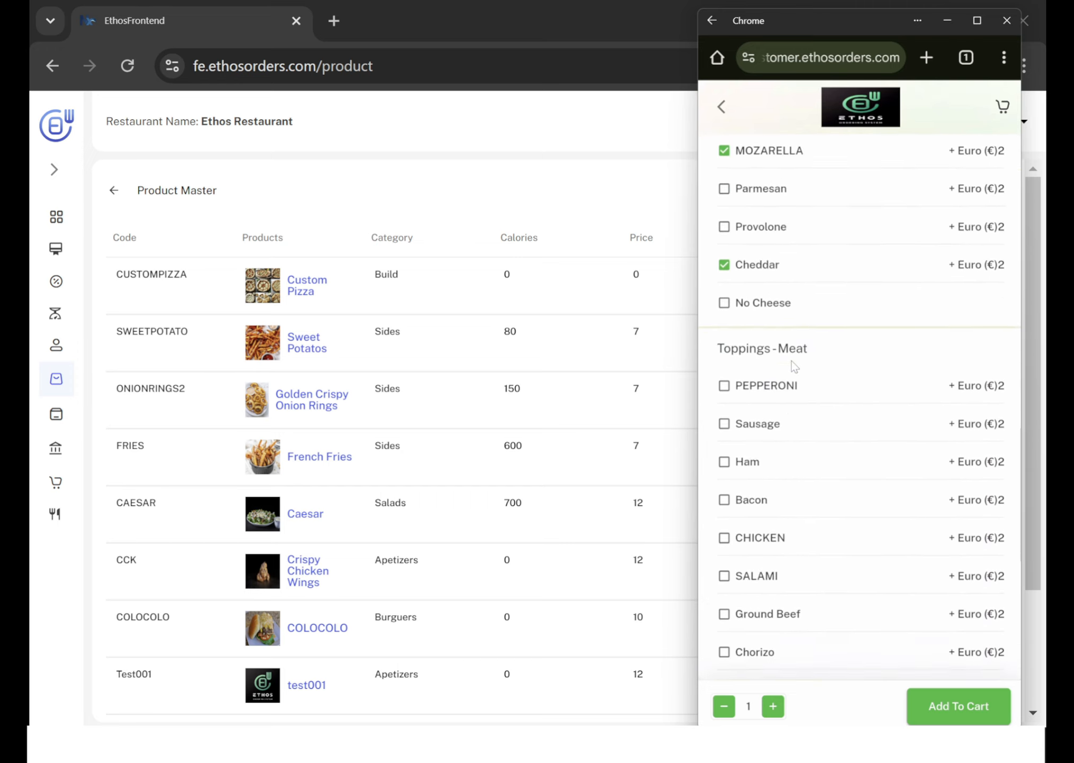
{"action": "scroll", "coordinate": [792, 361], "scroll_direction": "down", "scroll_amount": 1}
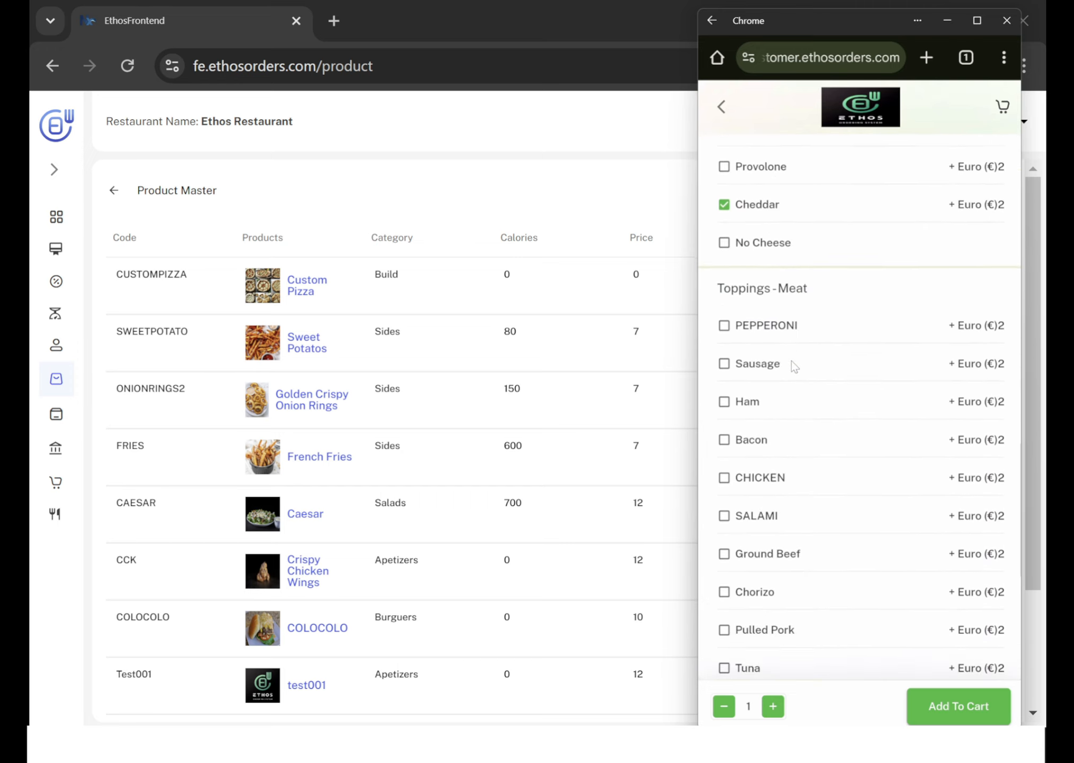
{"action": "left_click", "coordinate": [724, 326]}
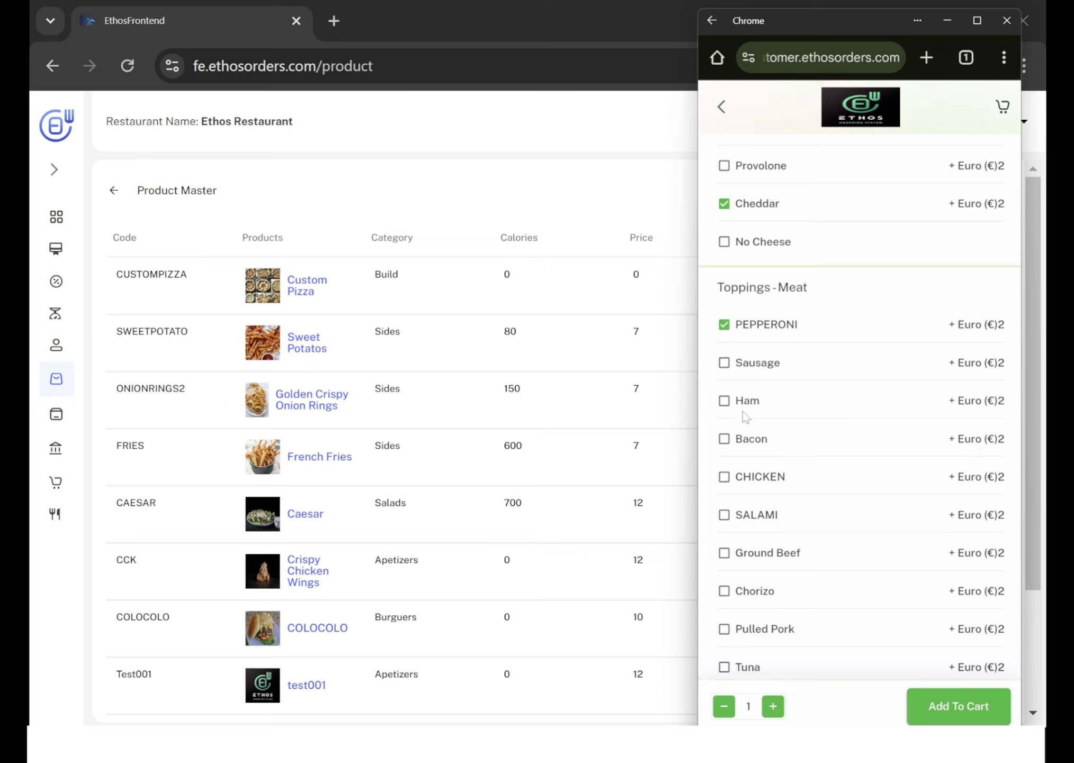
{"action": "scroll", "coordinate": [745, 539], "scroll_direction": "down", "scroll_amount": 2}
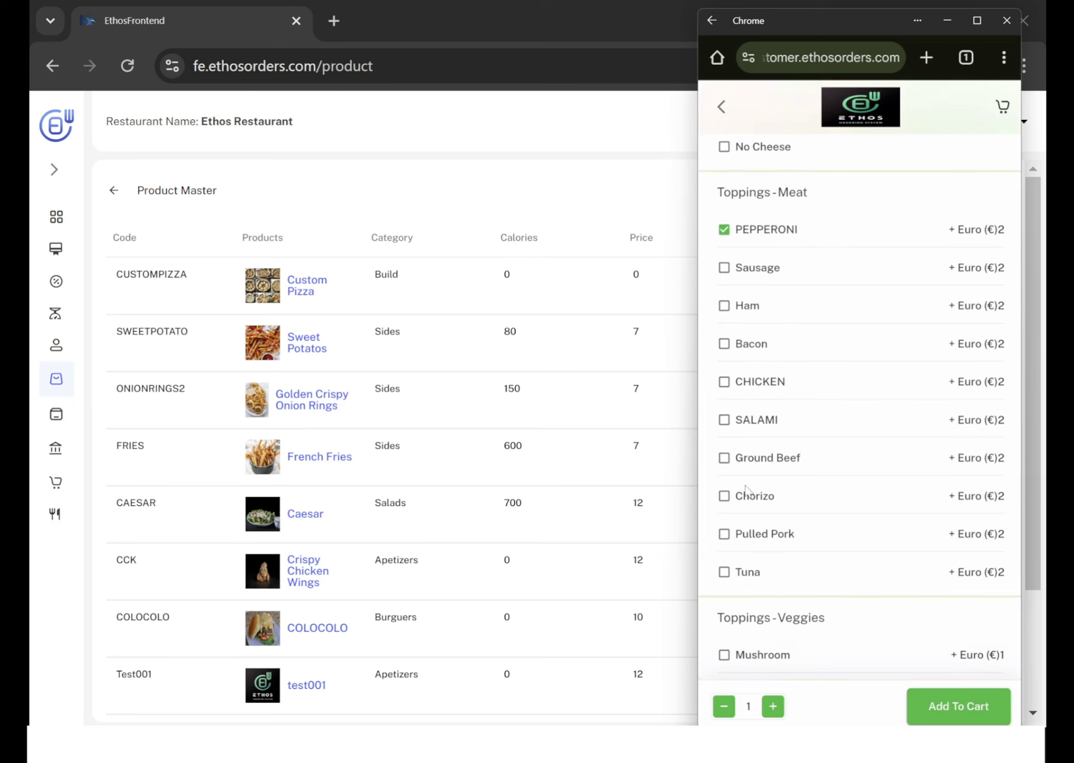
{"action": "left_click", "coordinate": [724, 420]}
Add Mushroom as a veggie topping and check the Additional Request field, leaving it empty.
{"action": "scroll", "coordinate": [894, 443], "scroll_direction": "down", "scroll_amount": 5}
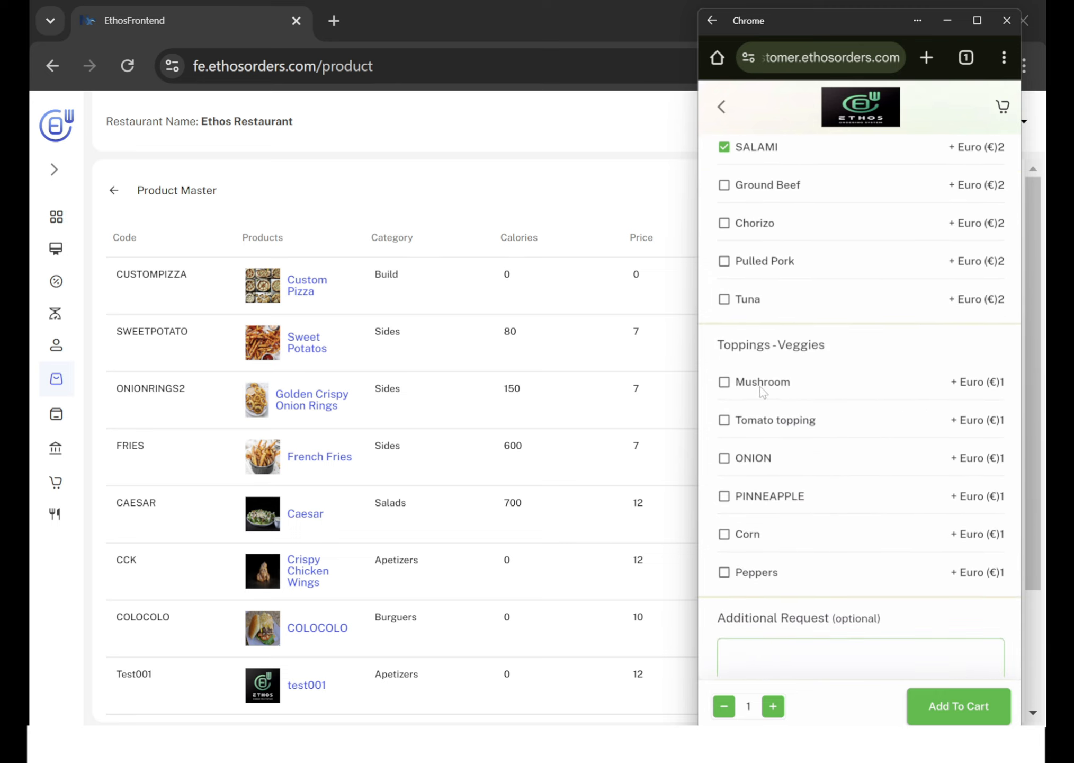
{"action": "left_click", "coordinate": [726, 386]}
{"action": "scroll", "coordinate": [835, 520], "scroll_direction": "down", "scroll_amount": 1}
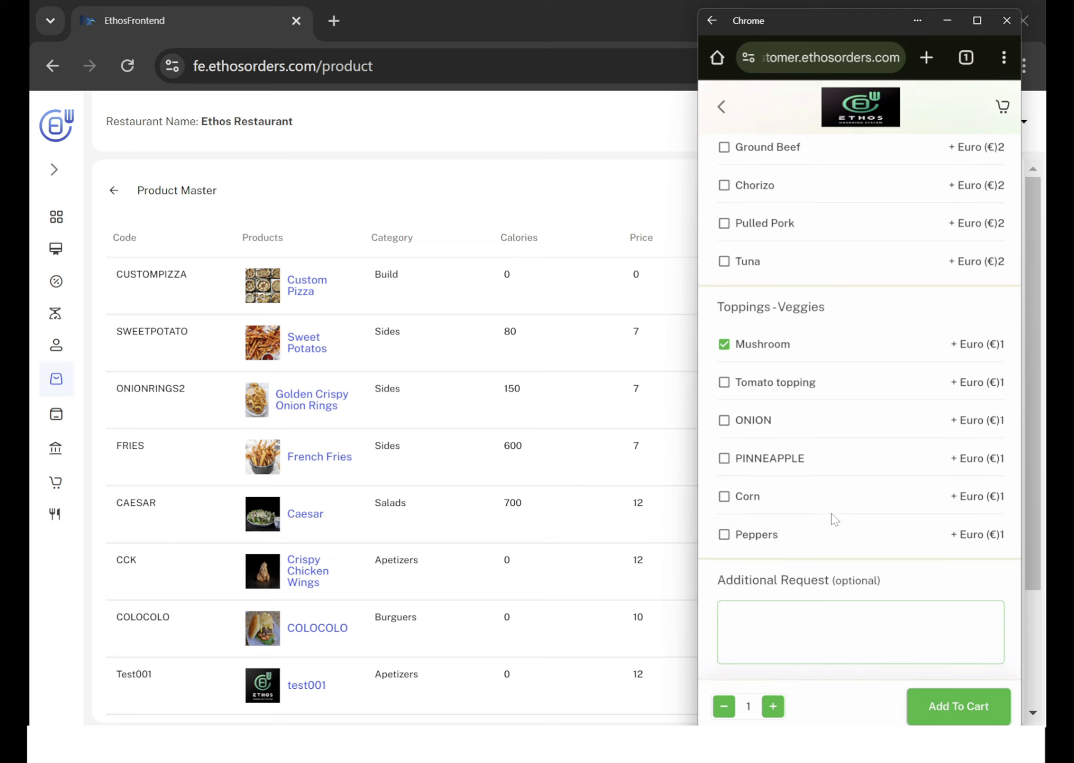
{"action": "left_click", "coordinate": [809, 619]}
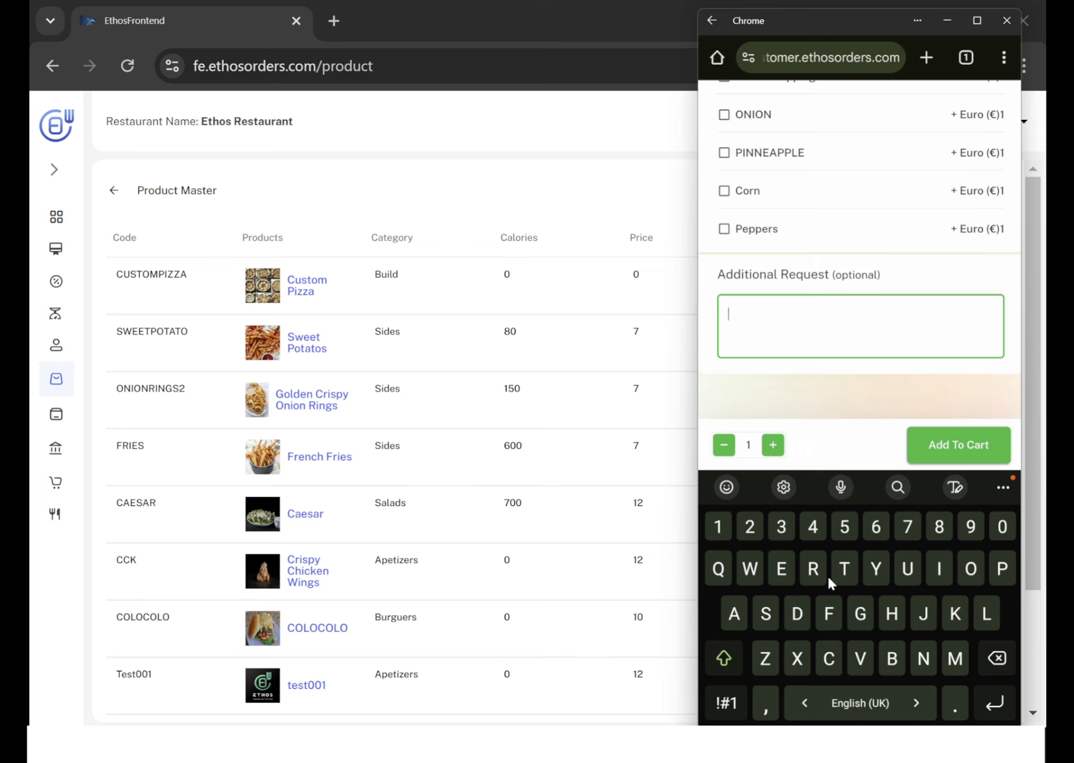
{"action": "left_click", "coordinate": [847, 409]}
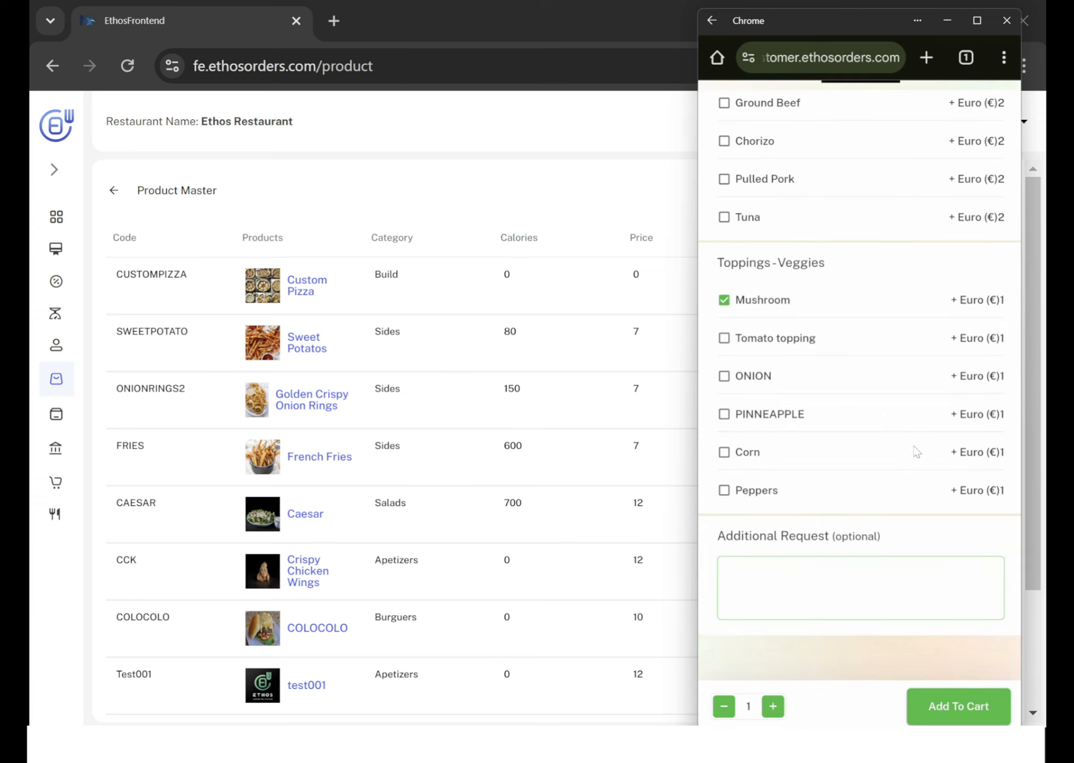
Review the options chosen for the custom pizza and add one to the cart.
{"action": "scroll", "coordinate": [901, 356], "scroll_direction": "up", "scroll_amount": 10}
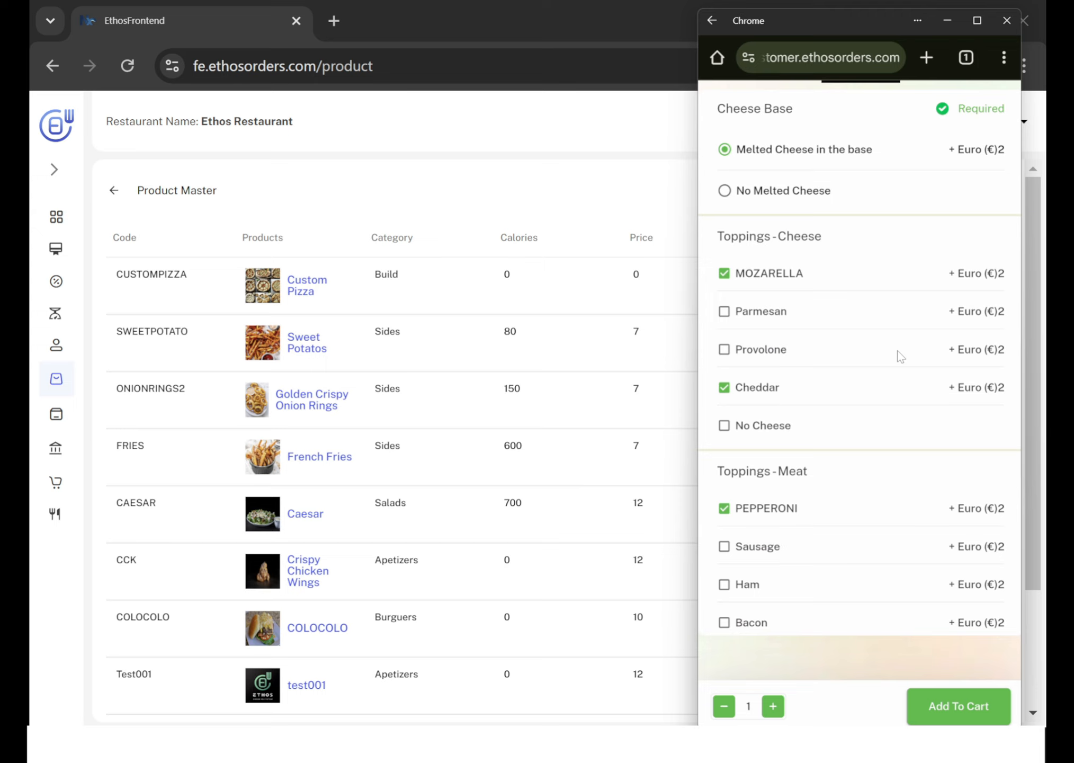
{"action": "scroll", "coordinate": [900, 356], "scroll_direction": "up", "scroll_amount": 5}
{"action": "scroll", "coordinate": [900, 356], "scroll_direction": "down", "scroll_amount": 6}
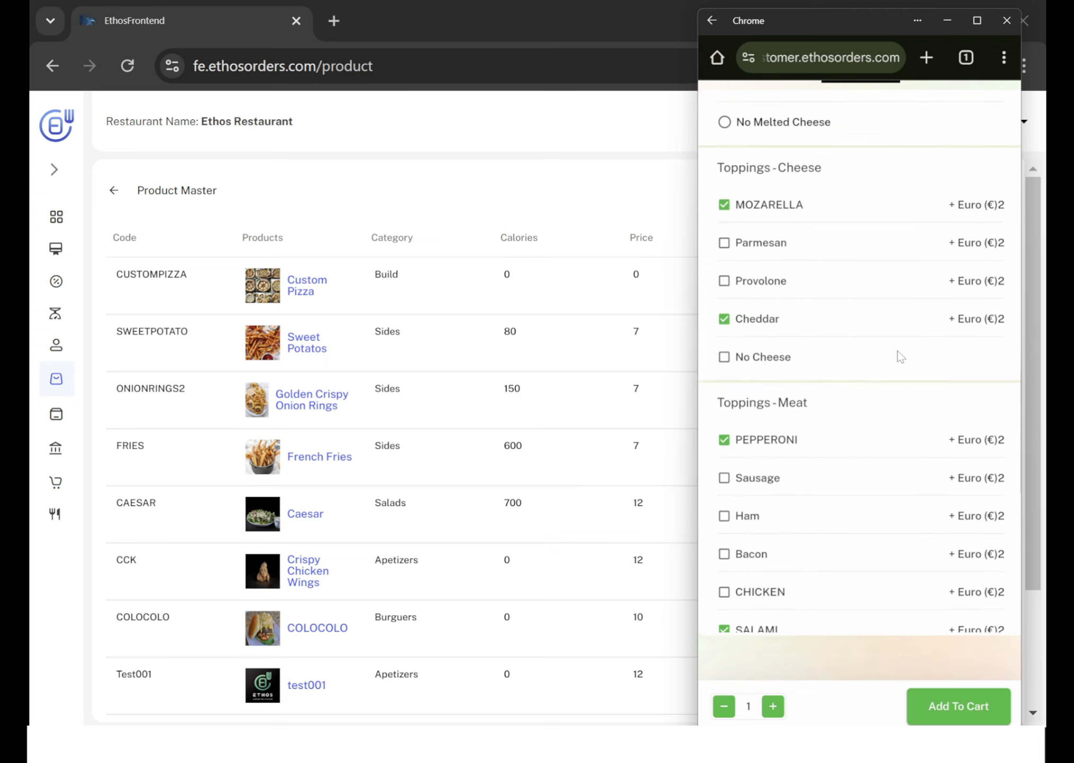
{"action": "scroll", "coordinate": [901, 357], "scroll_direction": "down", "scroll_amount": 5}
{"action": "scroll", "coordinate": [901, 357], "scroll_direction": "down", "scroll_amount": 2}
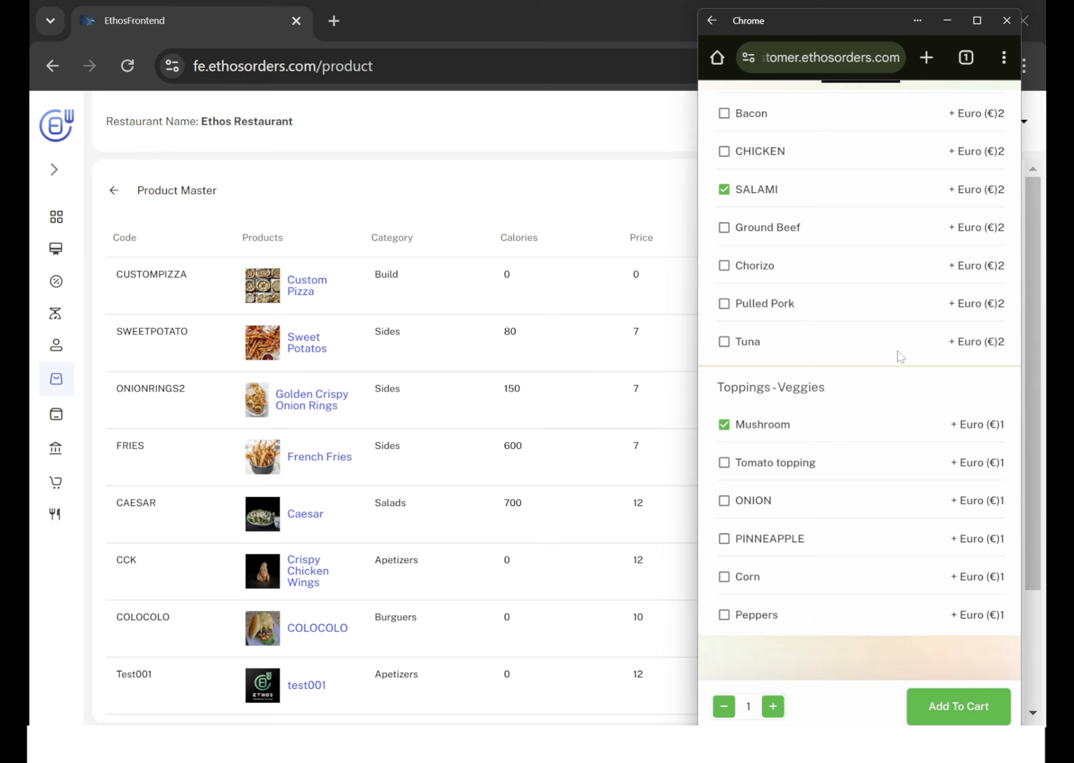
{"action": "left_click", "coordinate": [951, 707]}
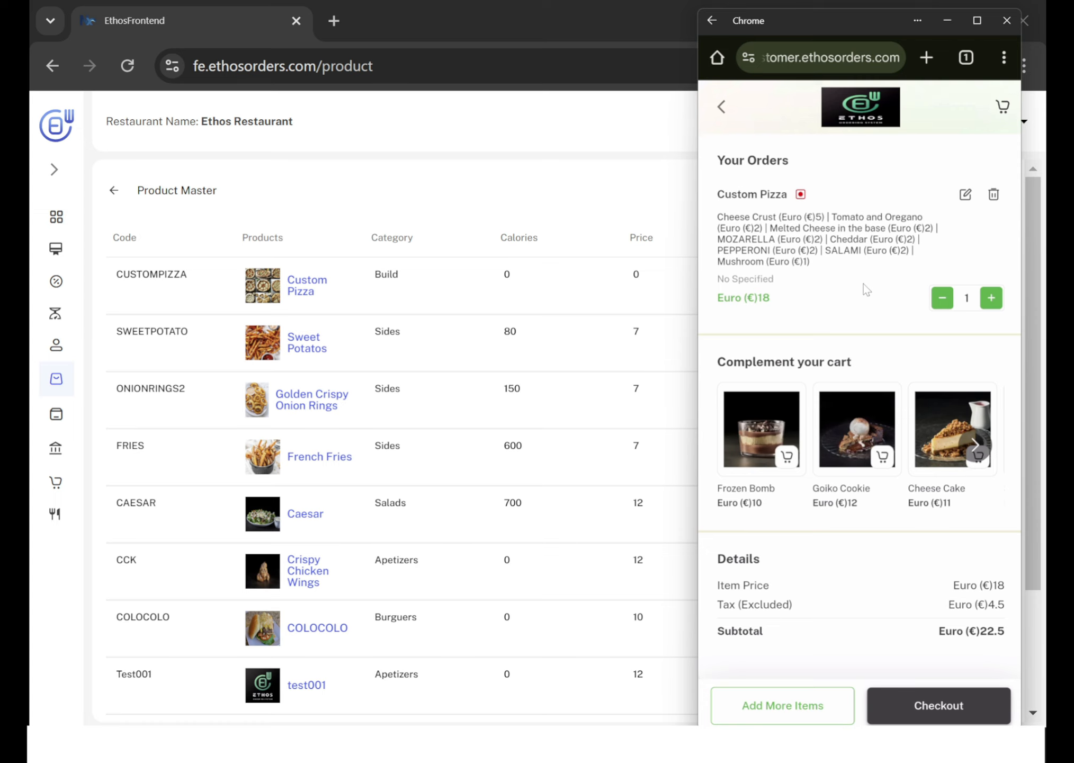
Return to the restaurant dashboard and open the list of product combos.
{"action": "left_click", "coordinate": [567, 187]}
{"action": "mouse_move", "coordinate": [53, 391]}
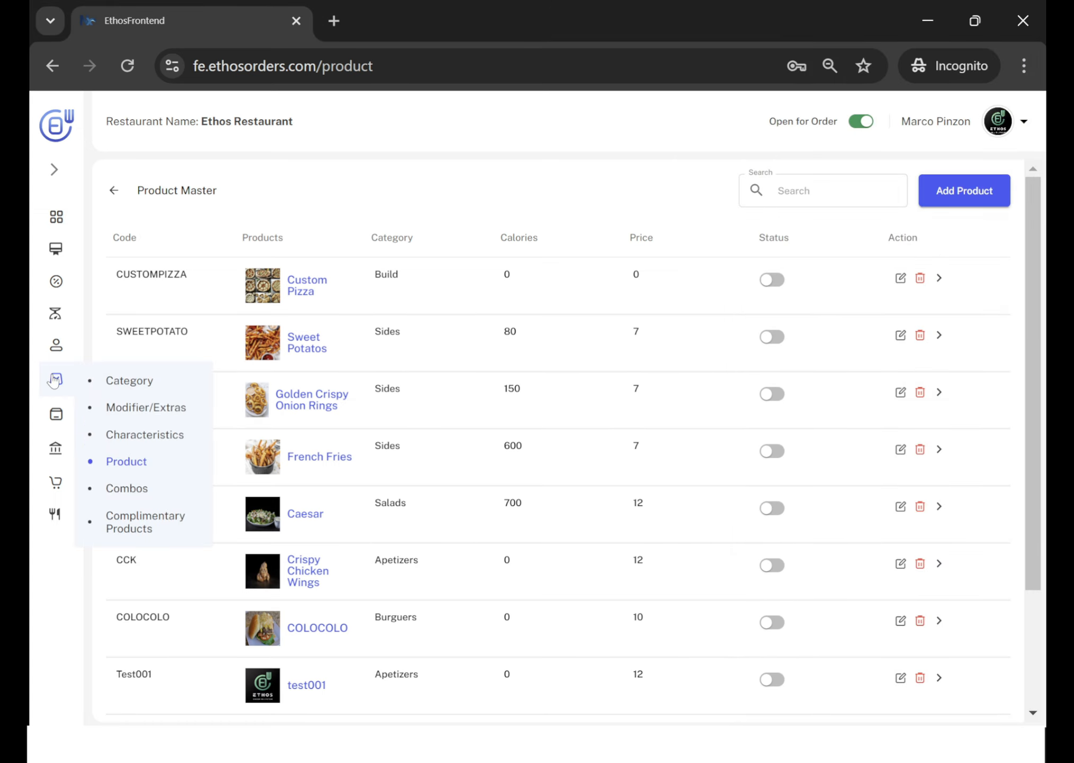
{"action": "left_click", "coordinate": [141, 489]}
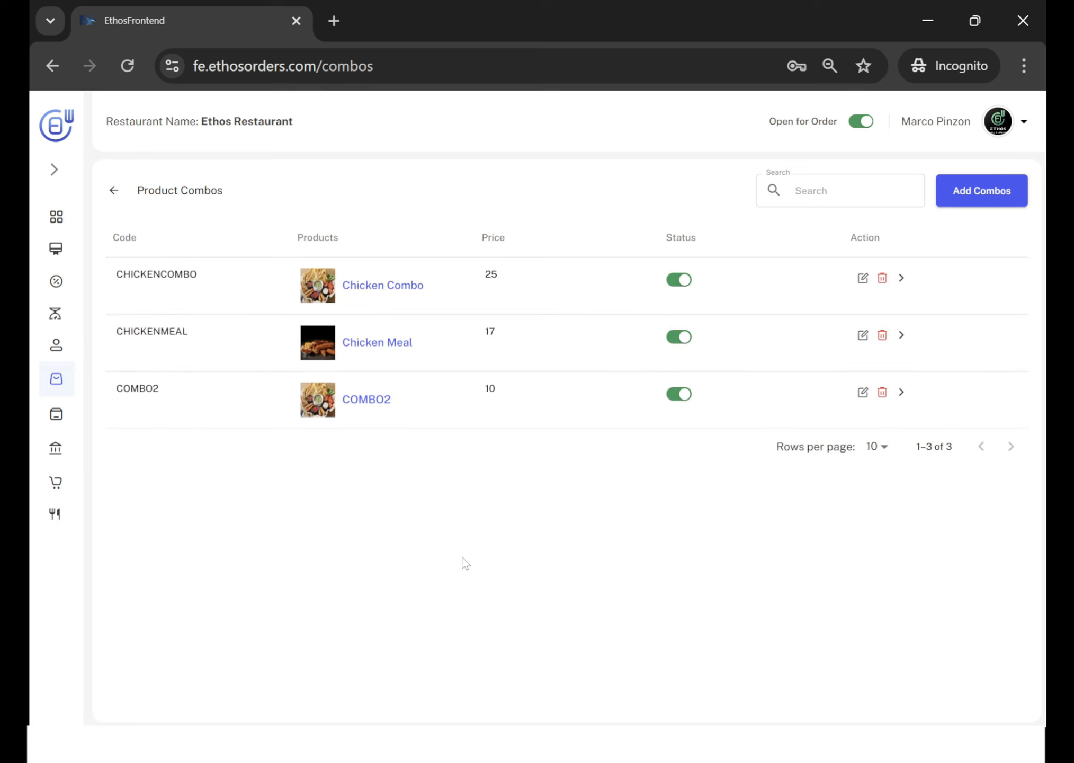
Switch to the customer ordering page and open Chicken Combo from the Meals category.
{"action": "key", "text": "alt+Tab"}
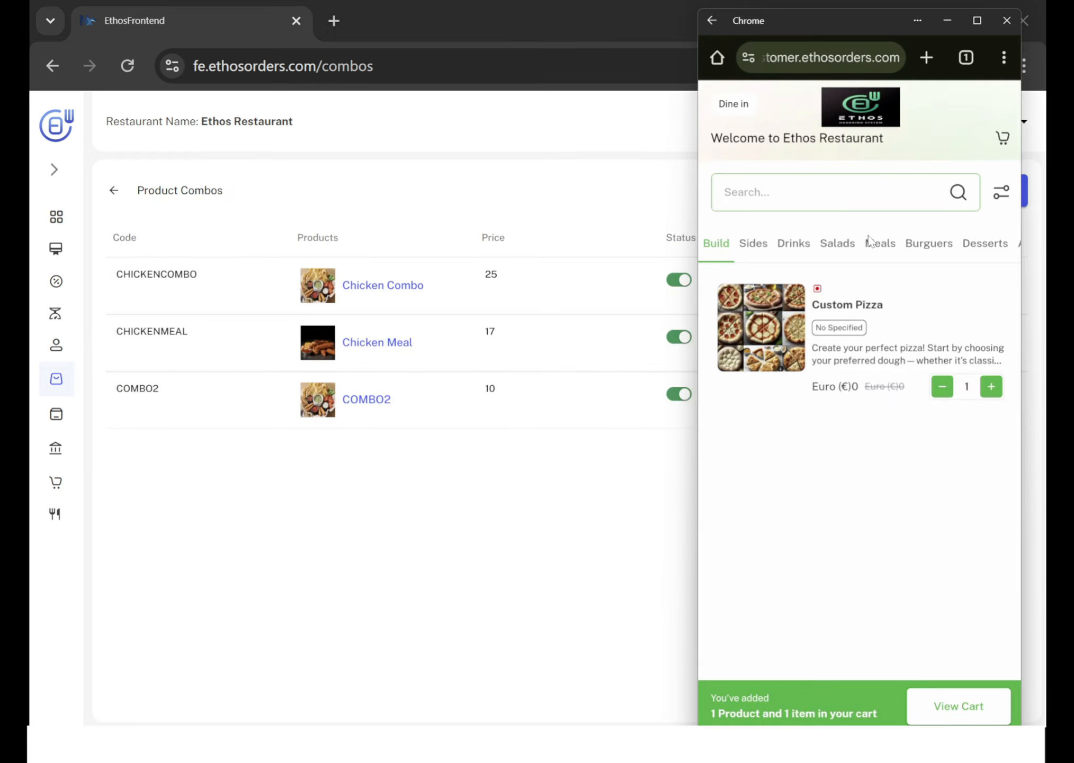
{"action": "left_click", "coordinate": [891, 240]}
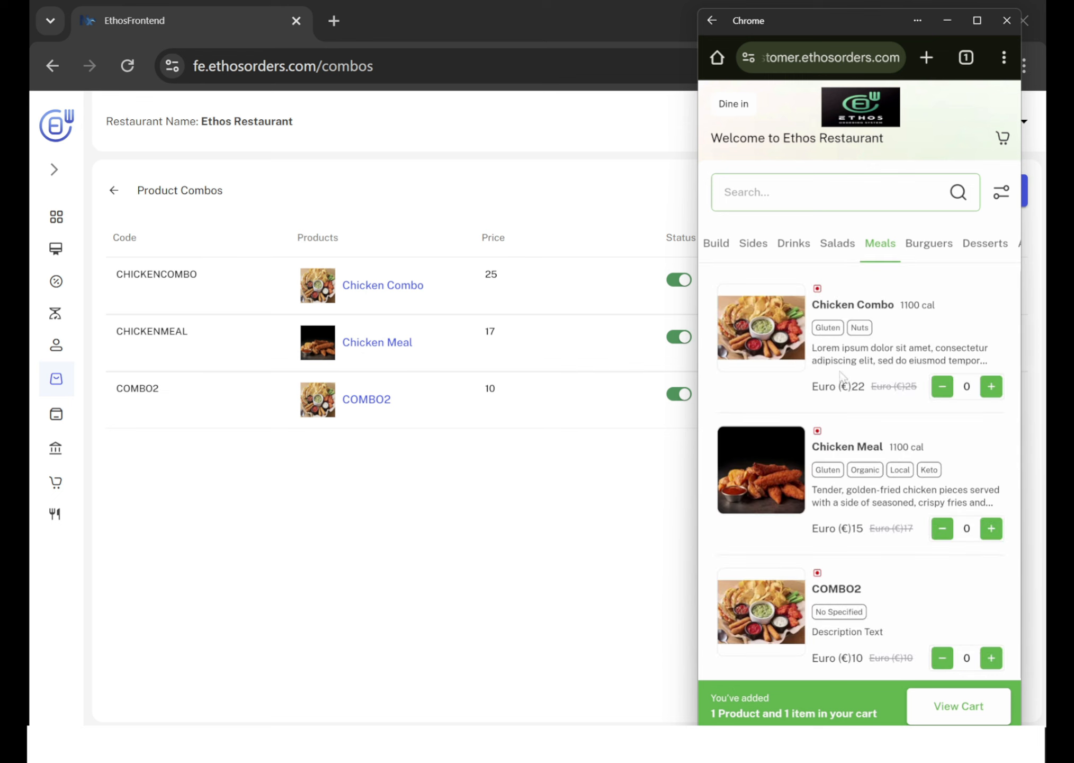
{"action": "left_click", "coordinate": [782, 344]}
Examine the Chicken Combo's description, included products and its Drink, Modifiers and Sauces groups.
{"action": "scroll", "coordinate": [781, 461], "scroll_direction": "down", "scroll_amount": 5}
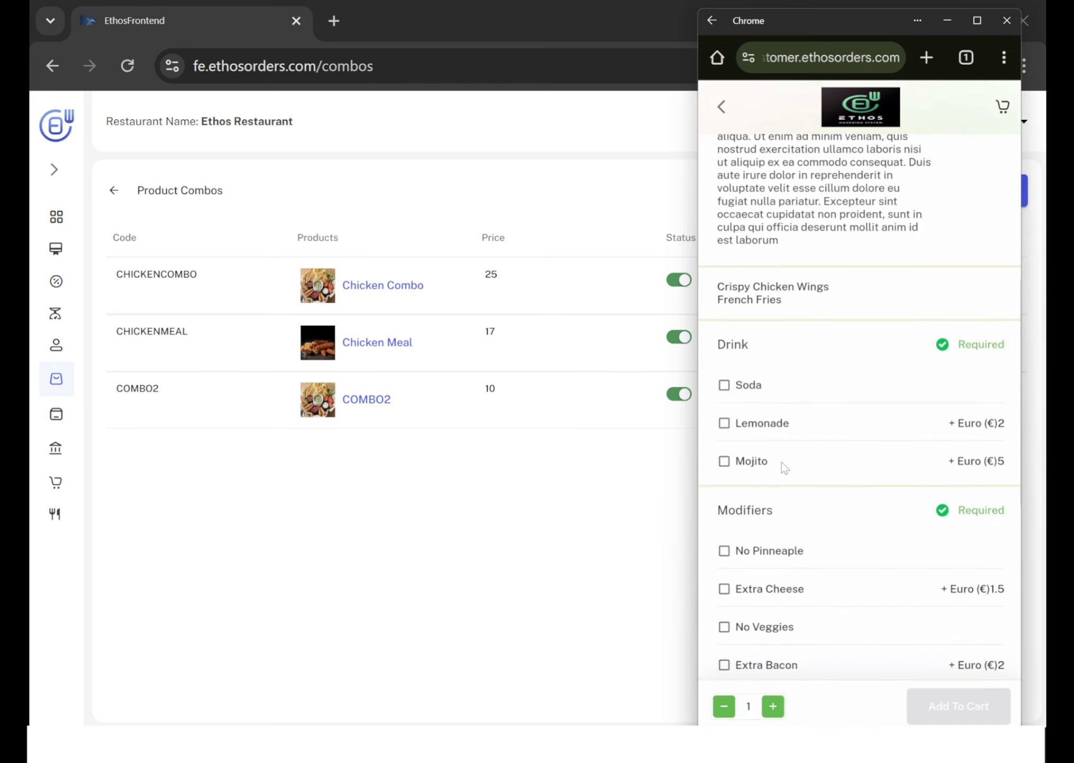
{"action": "scroll", "coordinate": [782, 468], "scroll_direction": "up", "scroll_amount": 1}
{"action": "left_click_drag", "start_coordinate": [790, 376], "coordinate": [717, 353]}
{"action": "left_click", "coordinate": [788, 370]}
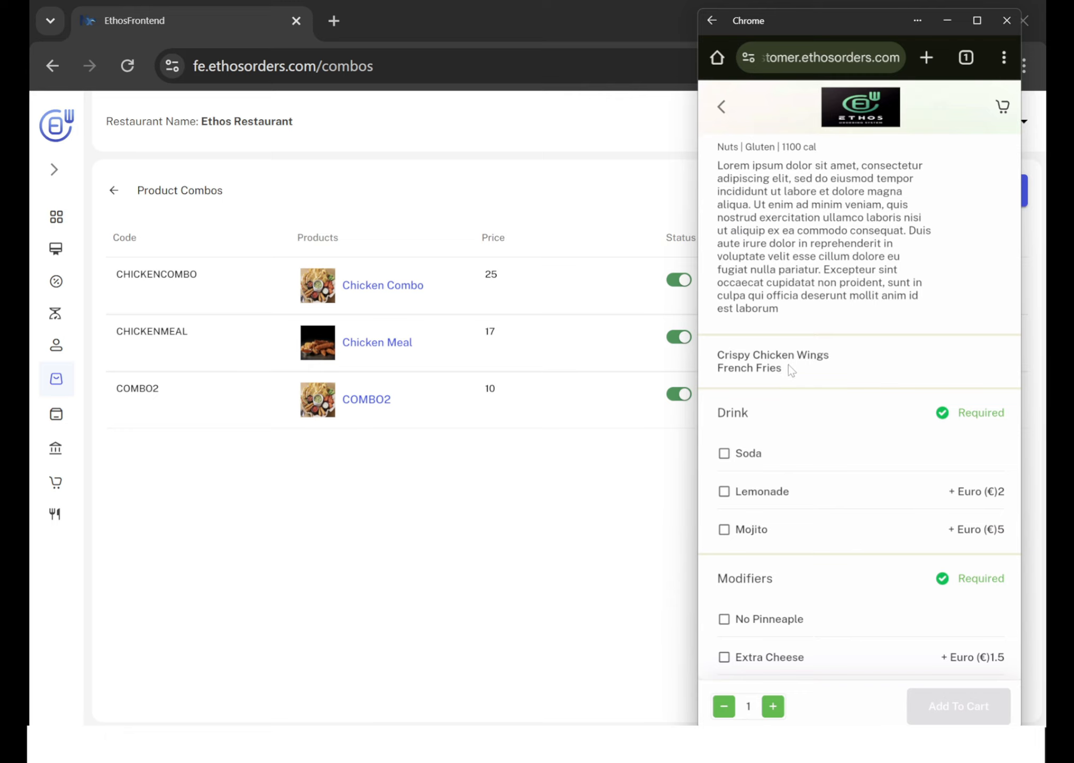
{"action": "scroll", "coordinate": [788, 365], "scroll_direction": "down", "scroll_amount": 3}
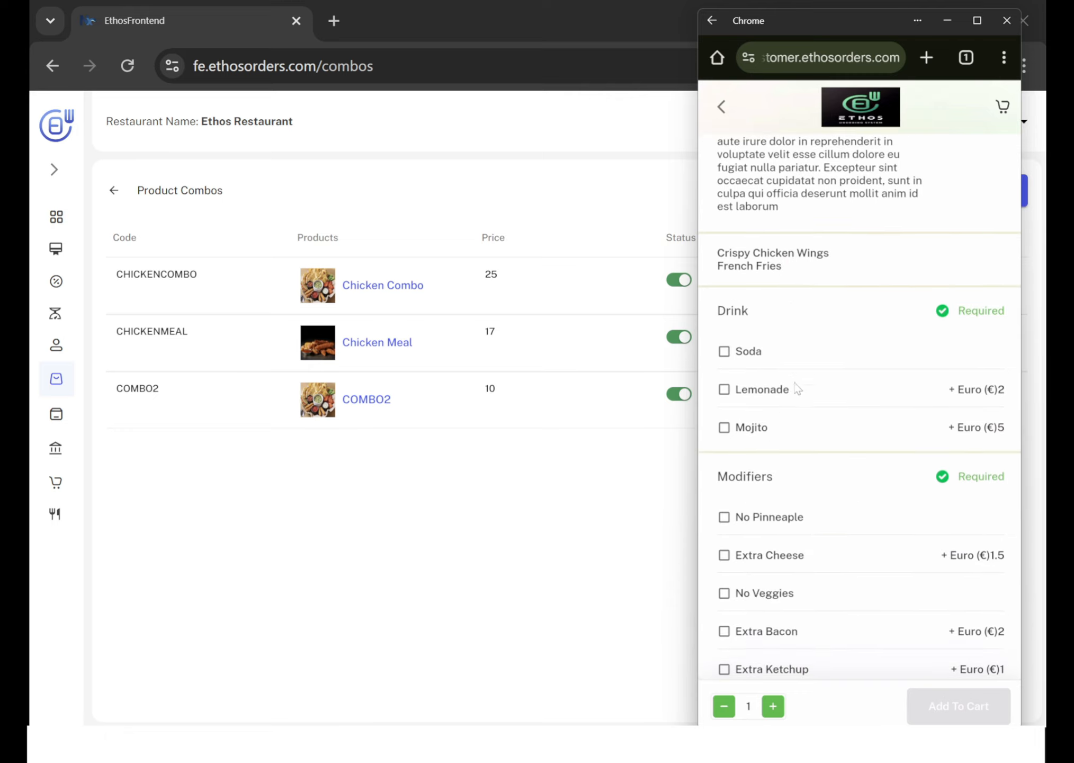
{"action": "scroll", "coordinate": [828, 465], "scroll_direction": "down", "scroll_amount": 2}
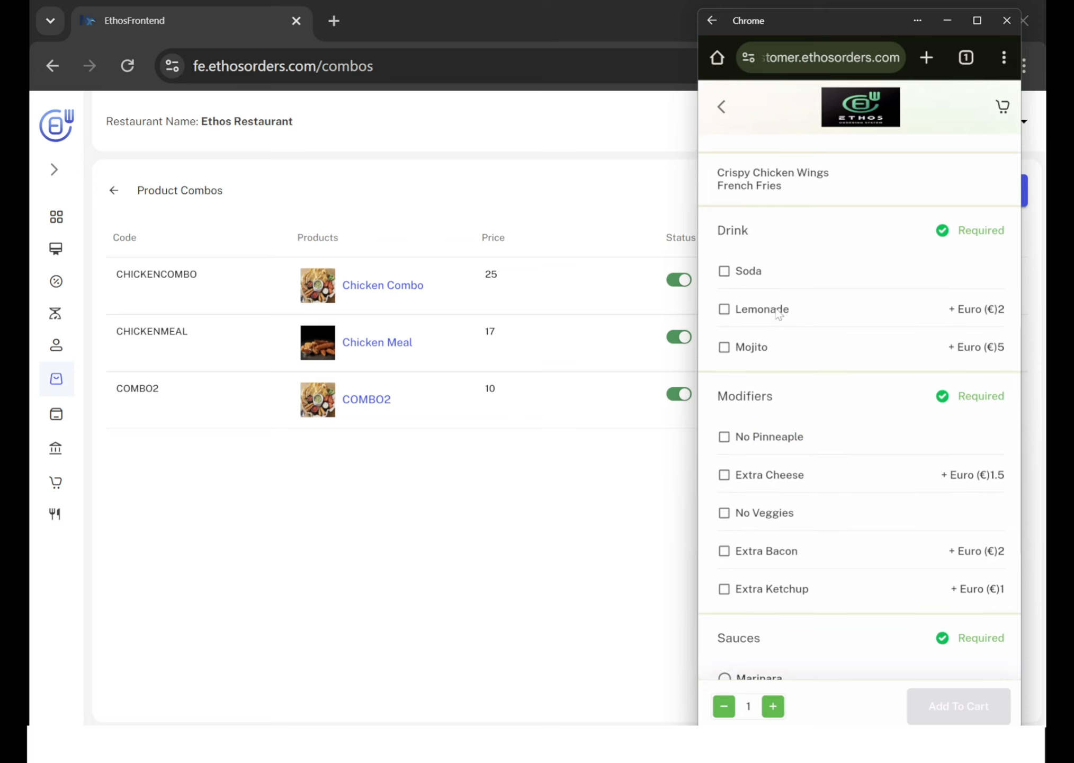
{"action": "scroll", "coordinate": [747, 519], "scroll_direction": "down", "scroll_amount": 5}
{"action": "scroll", "coordinate": [746, 515], "scroll_direction": "up", "scroll_amount": 10}
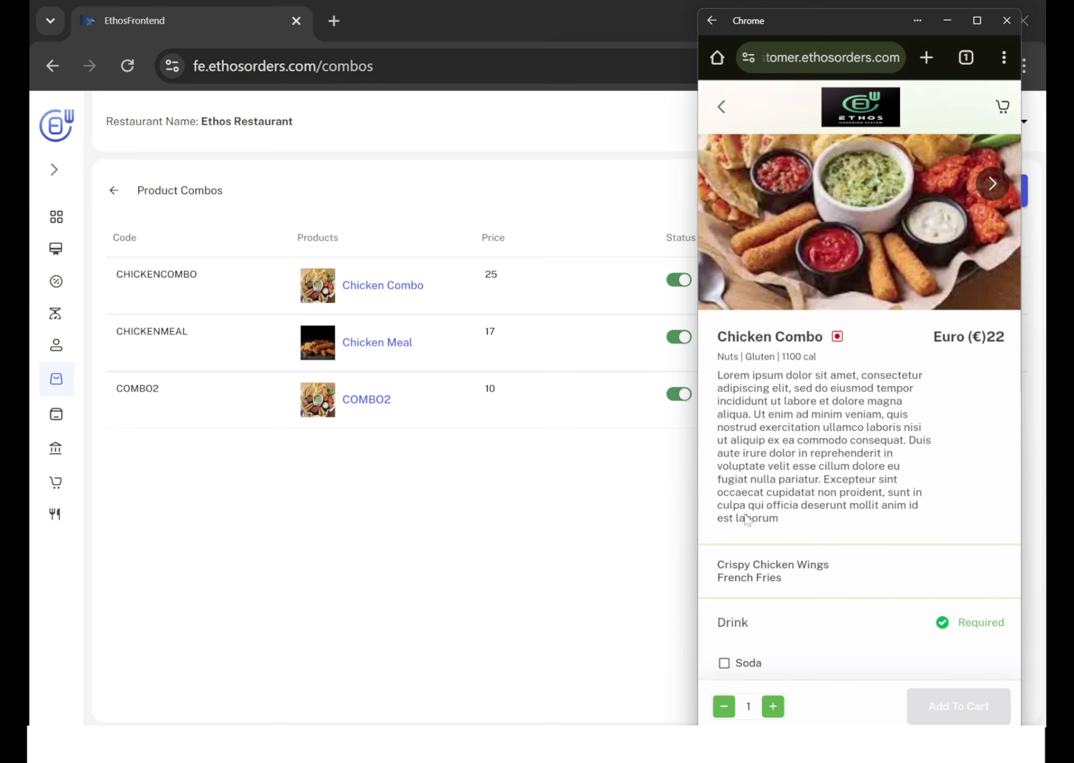
Return to the restaurant dashboard, open Chicken Combo for editing and keep Meals as its category.
{"action": "left_click", "coordinate": [725, 107]}
{"action": "left_click", "coordinate": [530, 160]}
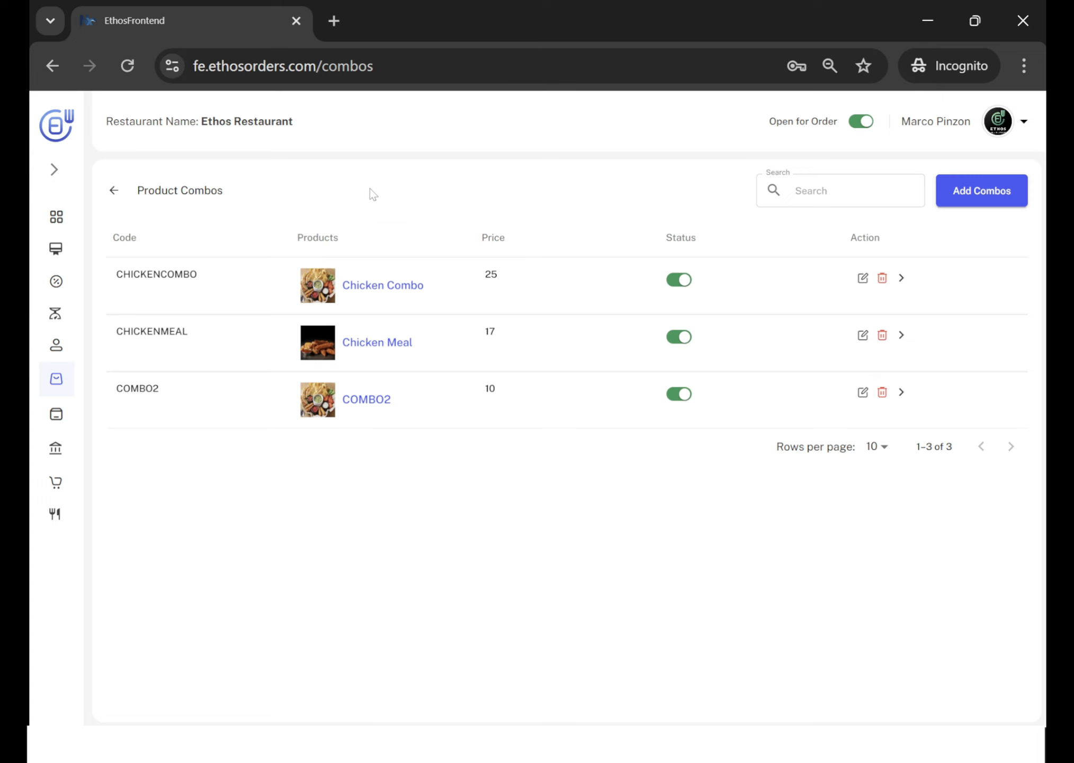
{"action": "left_click", "coordinate": [861, 280]}
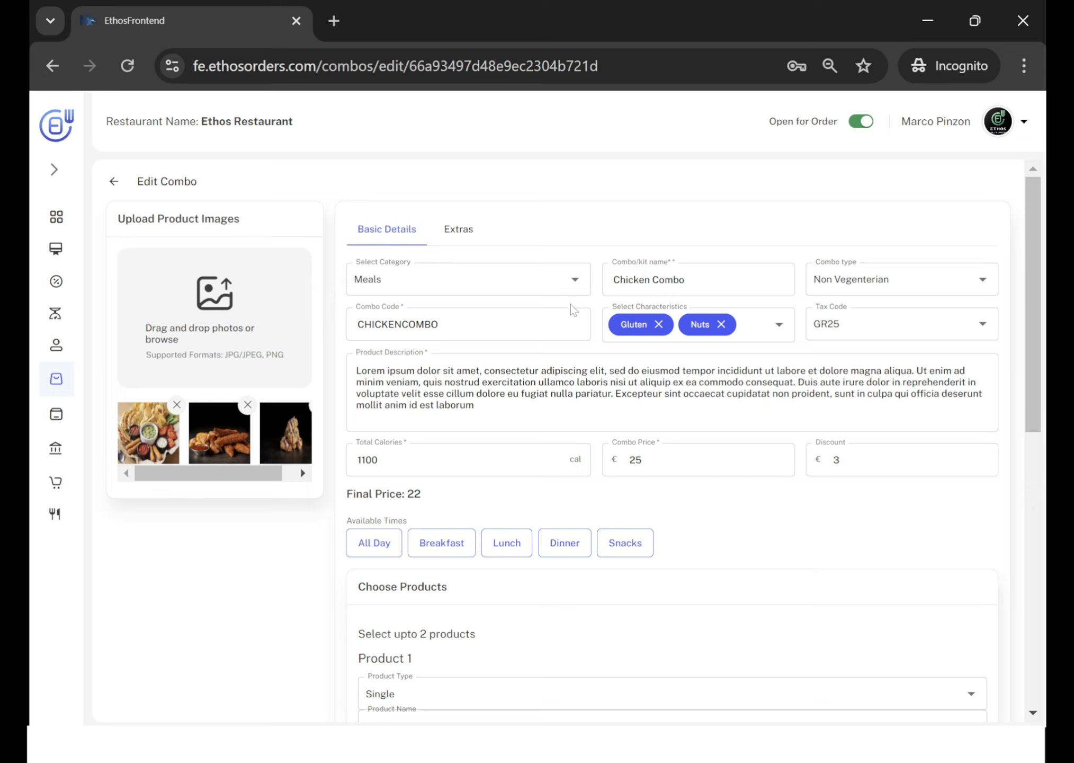
{"action": "left_click", "coordinate": [575, 279]}
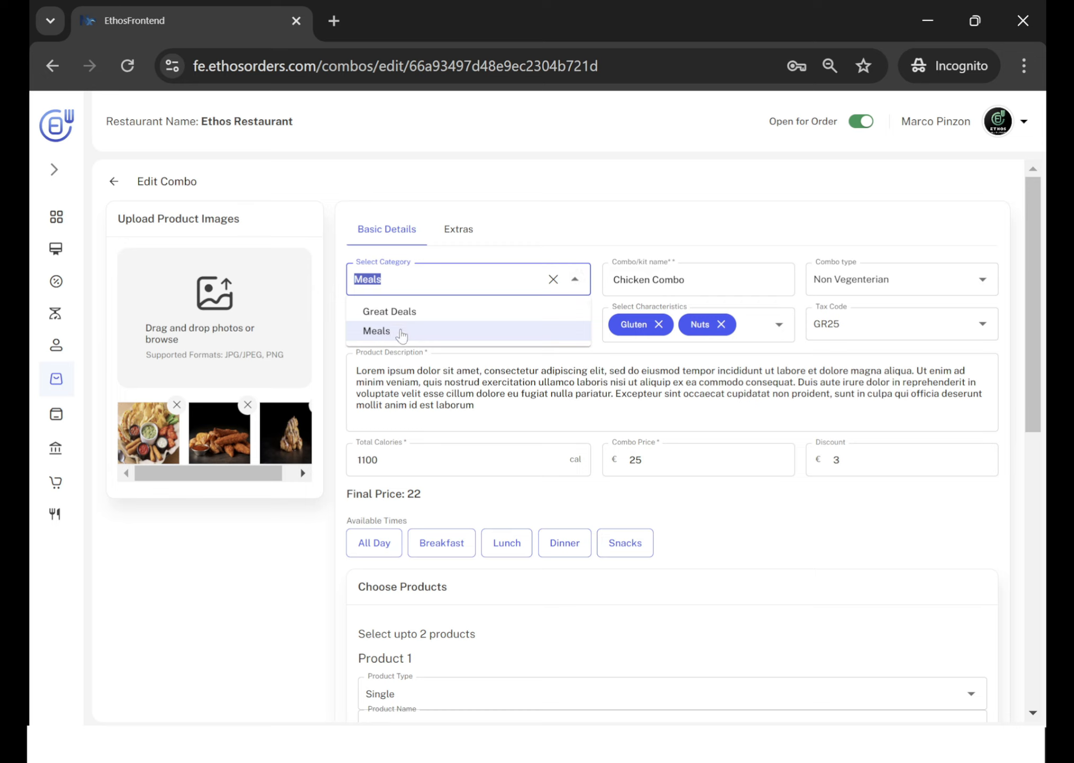
{"action": "left_click", "coordinate": [402, 333]}
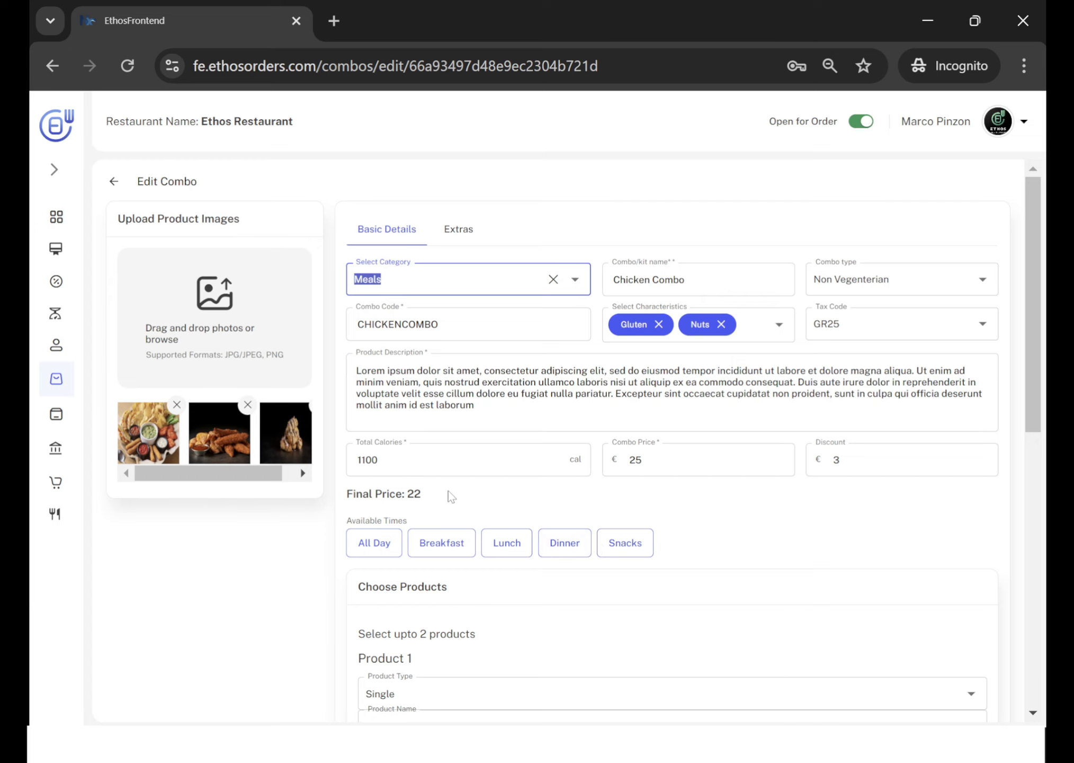
Review the products chosen for the combo and keep Single as the product type of Product 1.
{"action": "scroll", "coordinate": [449, 495], "scroll_direction": "down", "scroll_amount": 3}
{"action": "scroll", "coordinate": [449, 494], "scroll_direction": "down", "scroll_amount": 4}
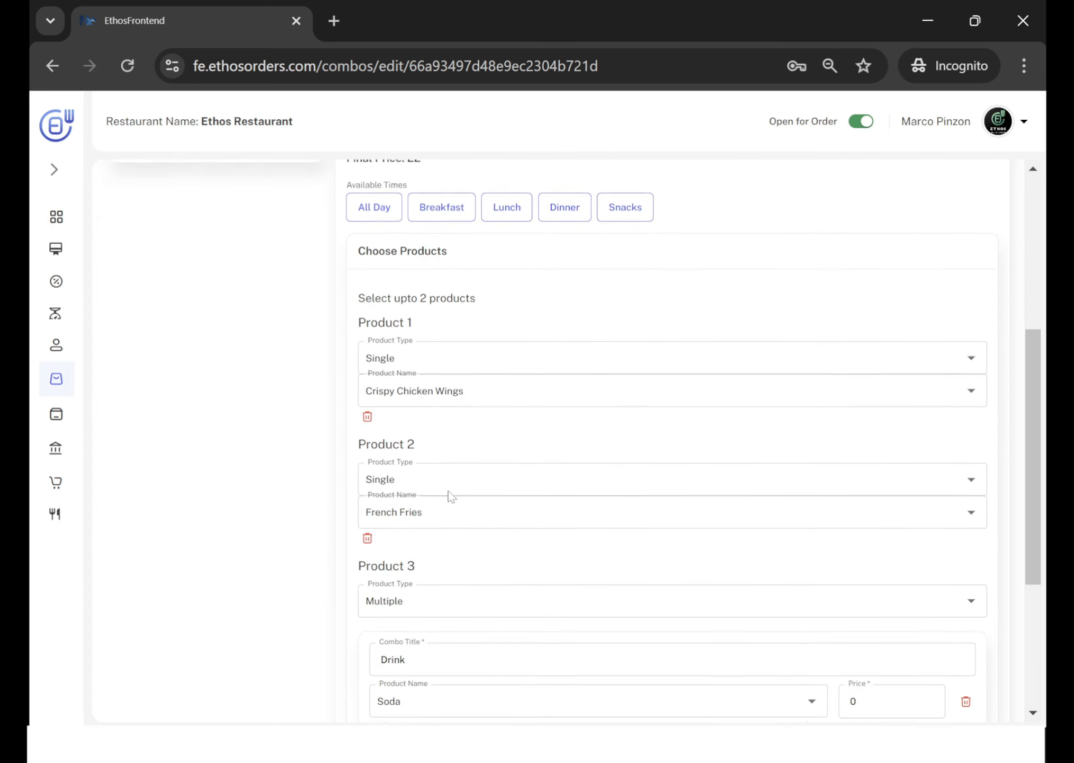
{"action": "scroll", "coordinate": [449, 494], "scroll_direction": "down", "scroll_amount": 1}
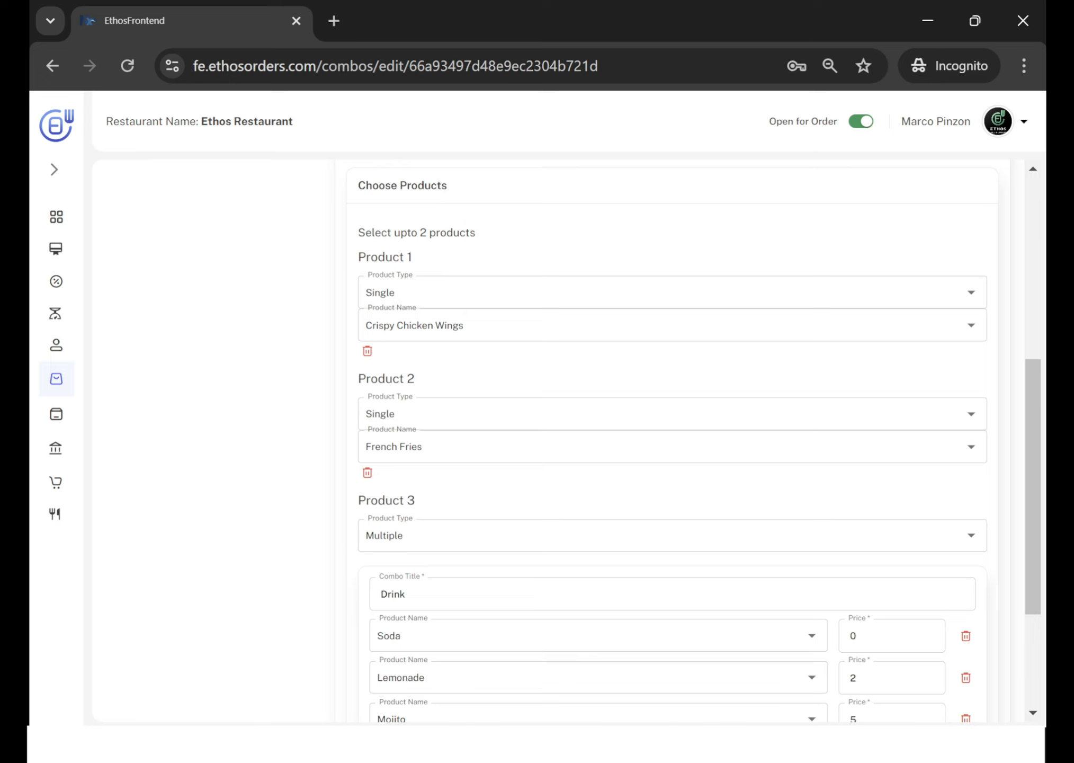
{"action": "left_click", "coordinate": [635, 292]}
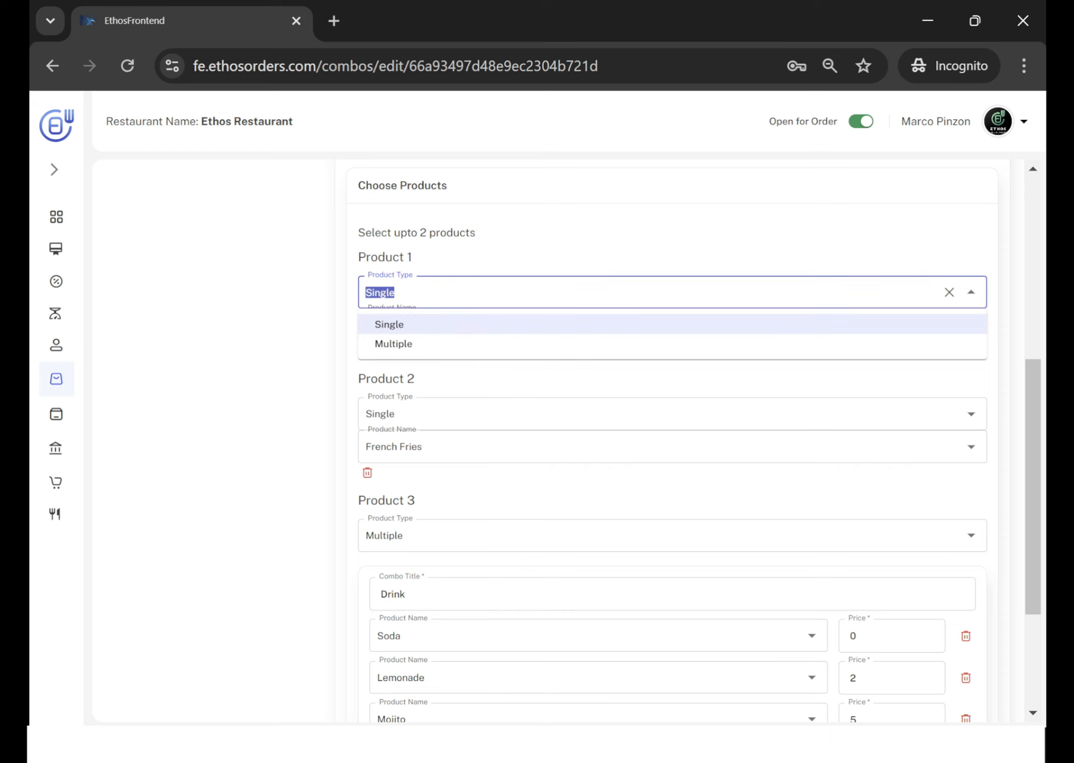
{"action": "left_click", "coordinate": [409, 322]}
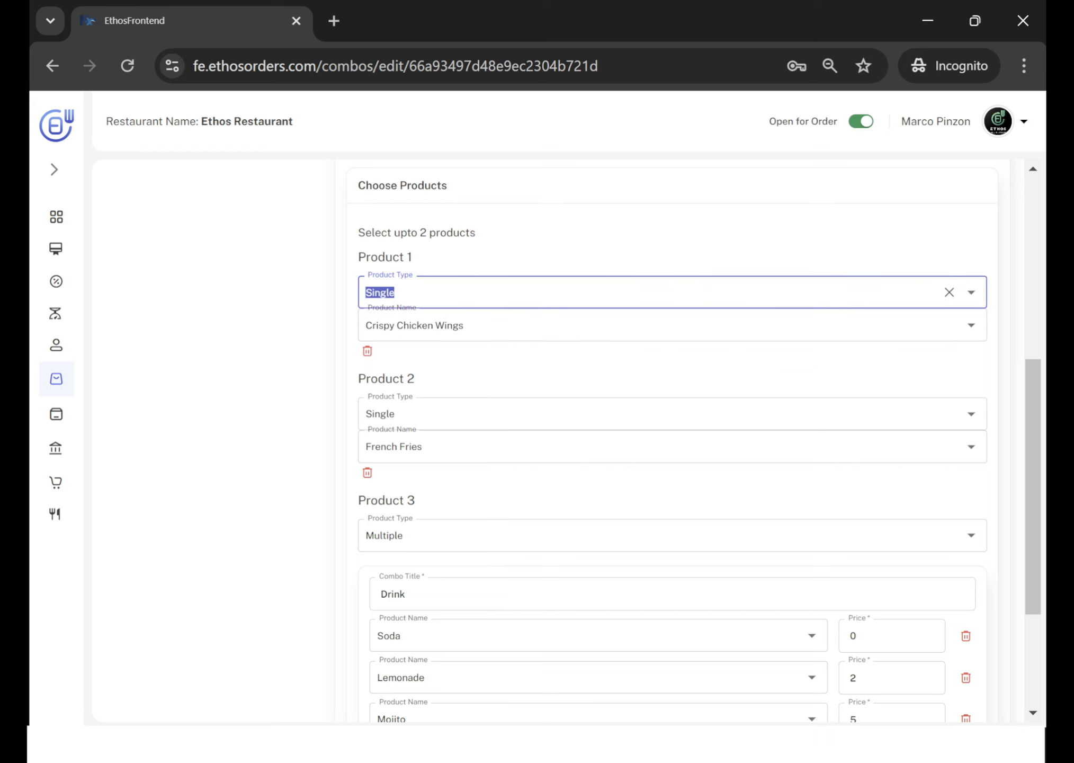
Switch to the customer ordering page and open Chicken Combo from Meals to check its included products.
{"action": "key", "text": "alt+Tab"}
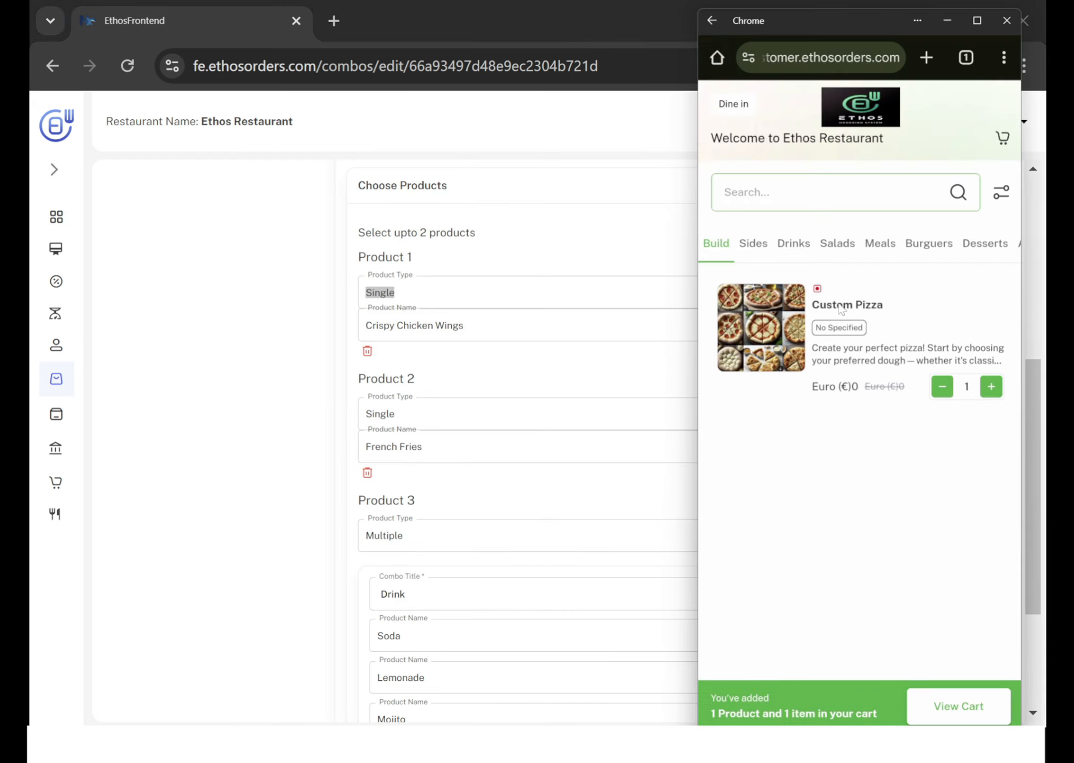
{"action": "left_click", "coordinate": [880, 244]}
{"action": "left_click", "coordinate": [765, 347]}
{"action": "scroll", "coordinate": [813, 418], "scroll_direction": "down", "scroll_amount": 5}
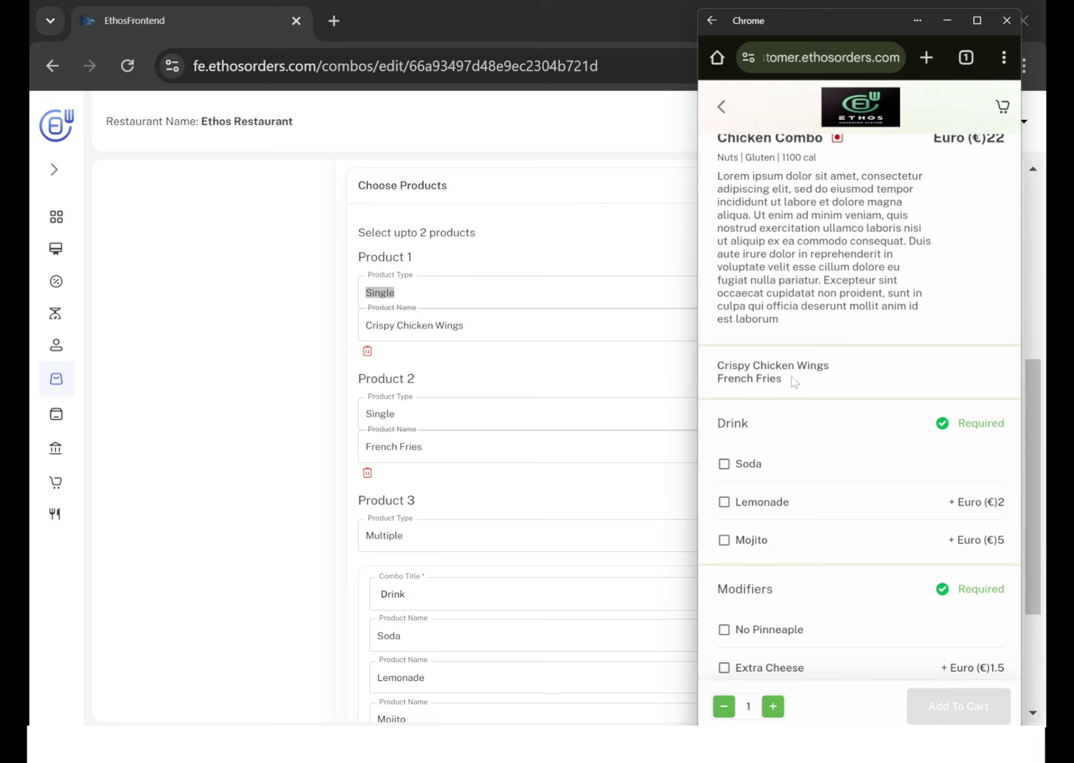
Compare Product 3's Drink options and prices in the combo editor with the Drink group on the customer ordering page.
{"action": "left_click", "coordinate": [322, 396]}
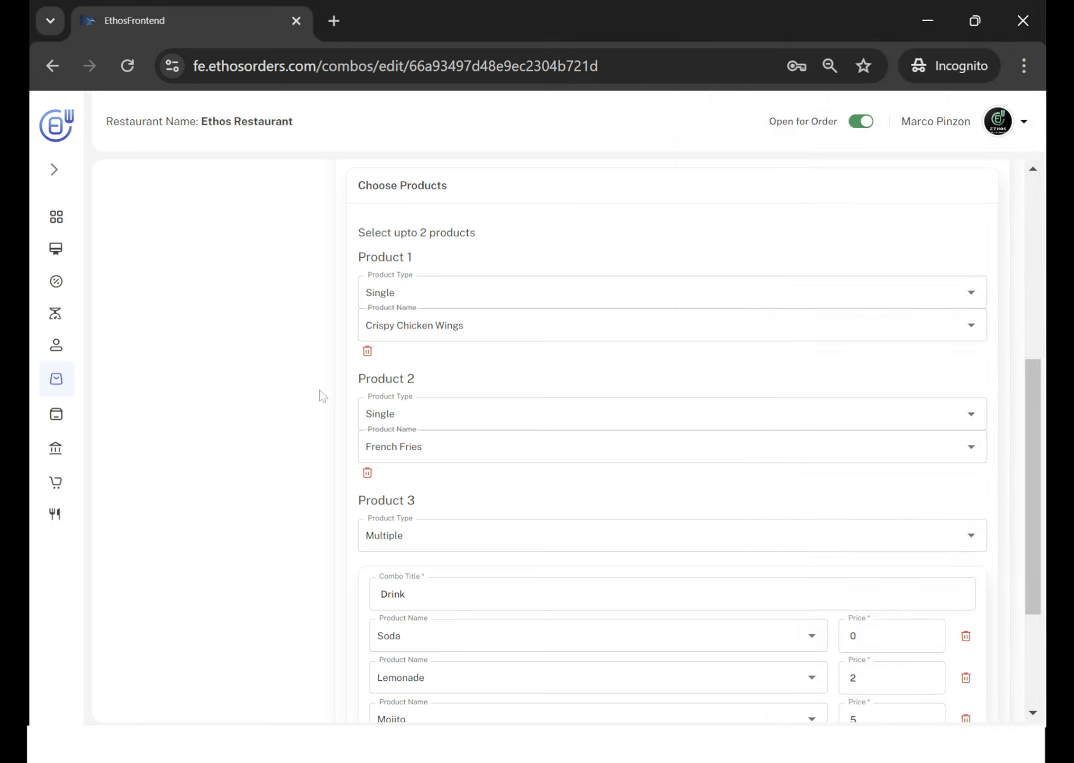
{"action": "scroll", "coordinate": [323, 396], "scroll_direction": "down", "scroll_amount": 4}
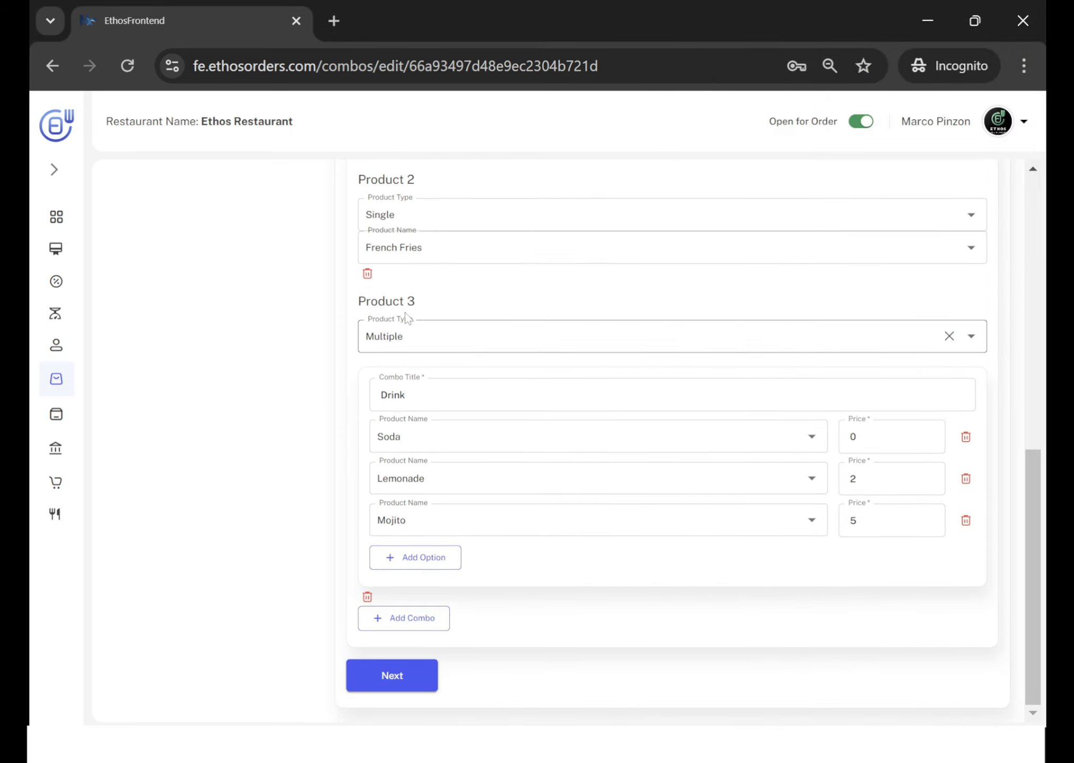
{"action": "key", "text": "alt+Tab"}
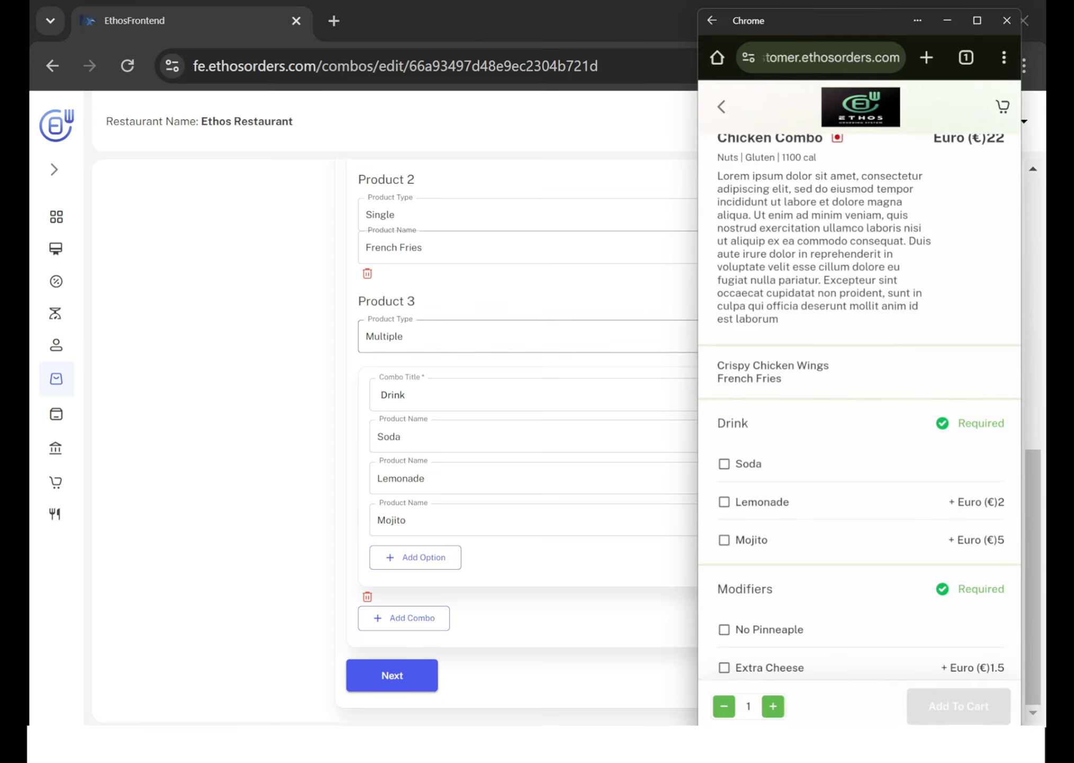
{"action": "scroll", "coordinate": [771, 414], "scroll_direction": "down", "scroll_amount": 3}
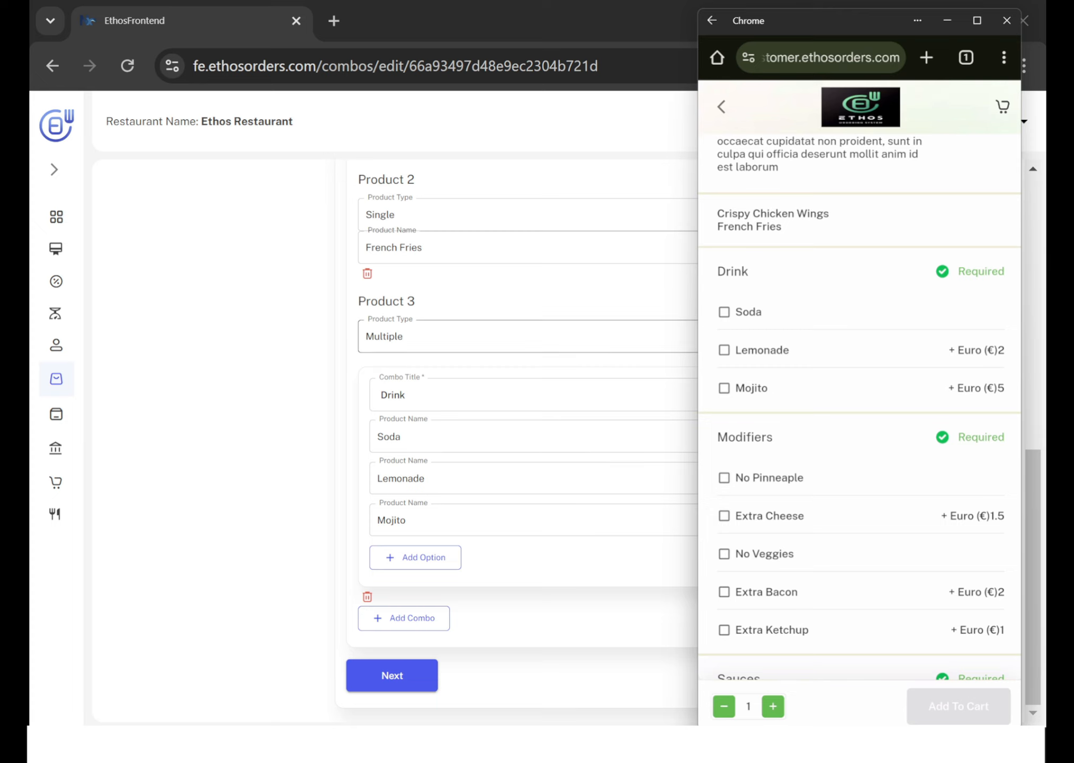
{"action": "left_click", "coordinate": [297, 378]}
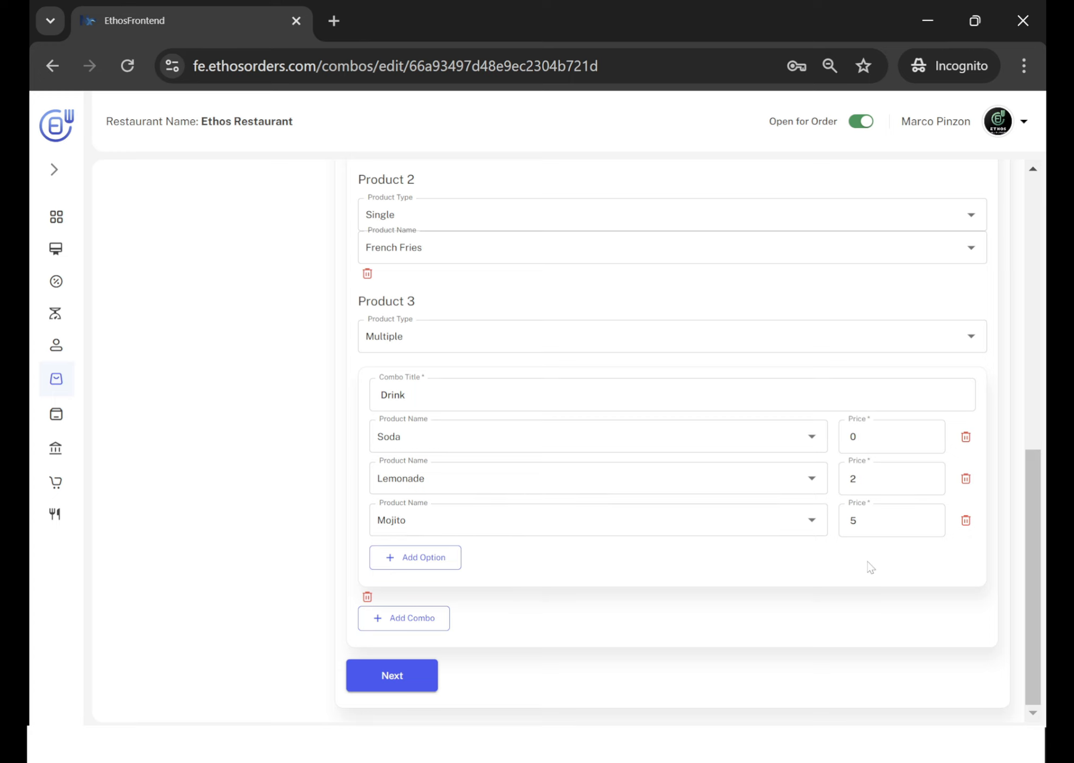
{"action": "key", "text": "alt+Tab"}
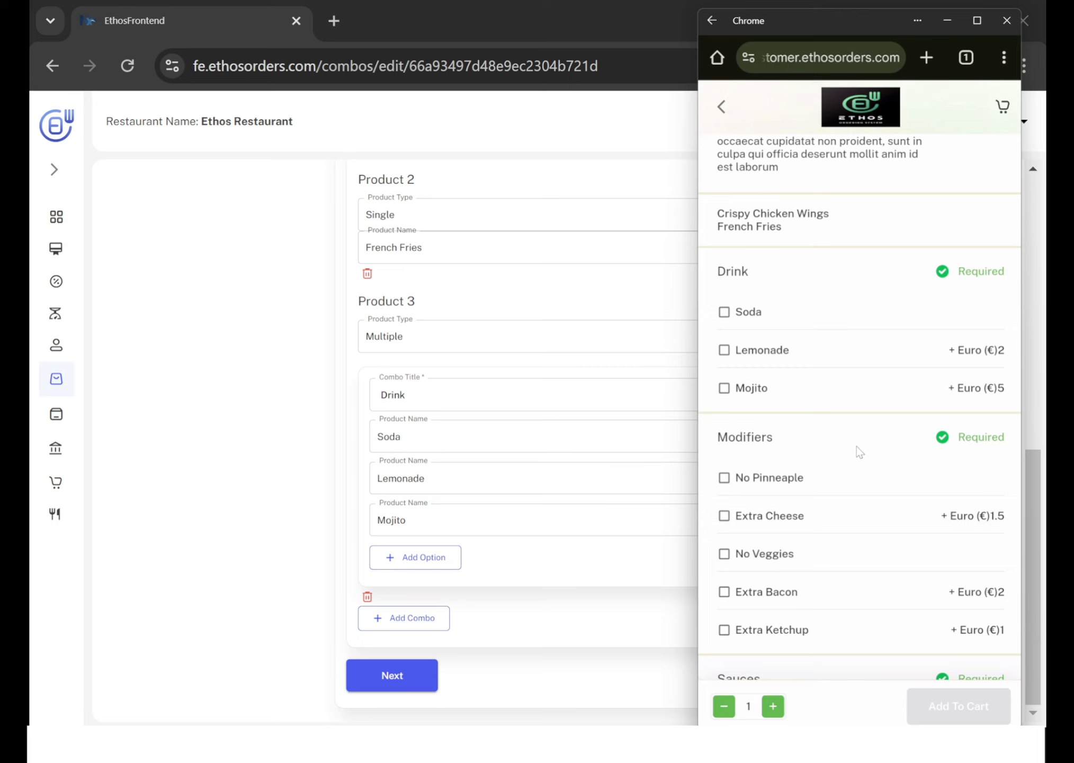
{"action": "scroll", "coordinate": [857, 446], "scroll_direction": "down", "scroll_amount": 1}
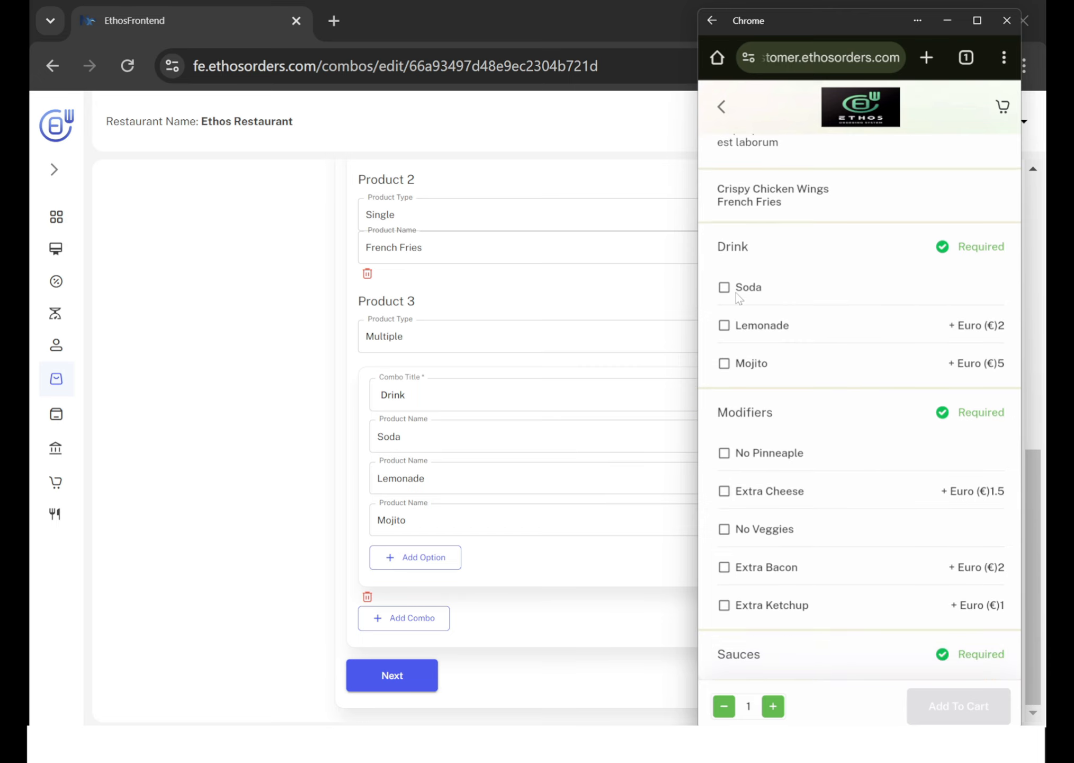
{"action": "left_click", "coordinate": [283, 455]}
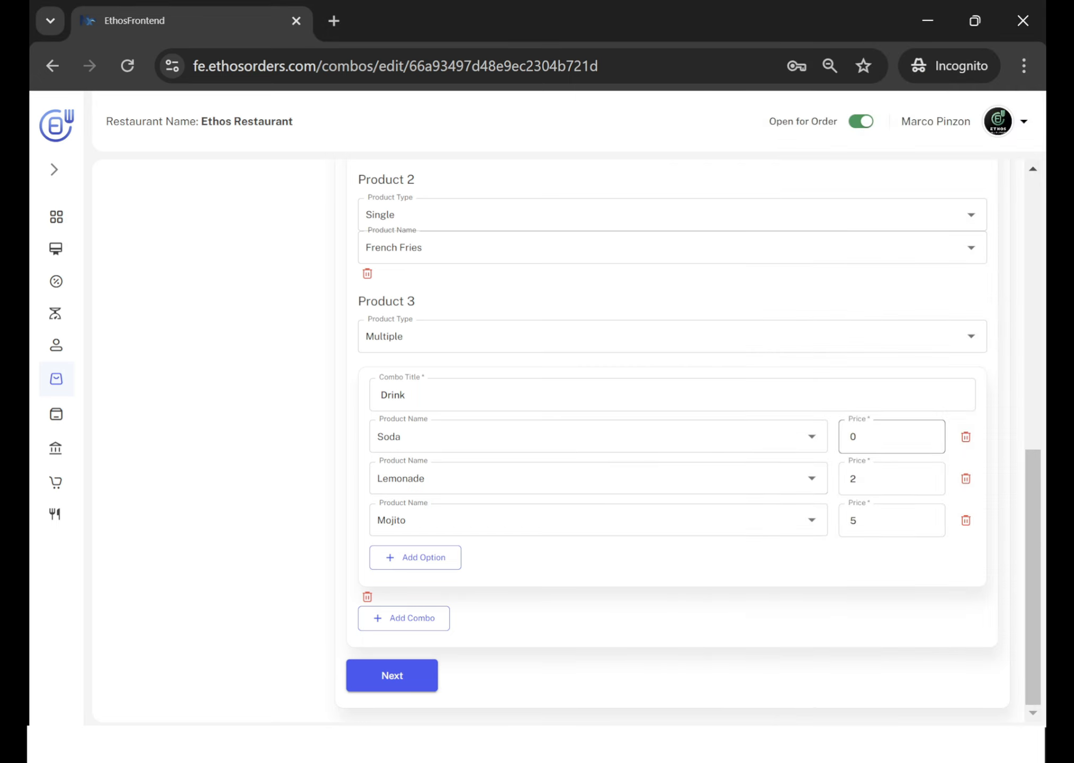
{"action": "key", "text": "alt+Tab"}
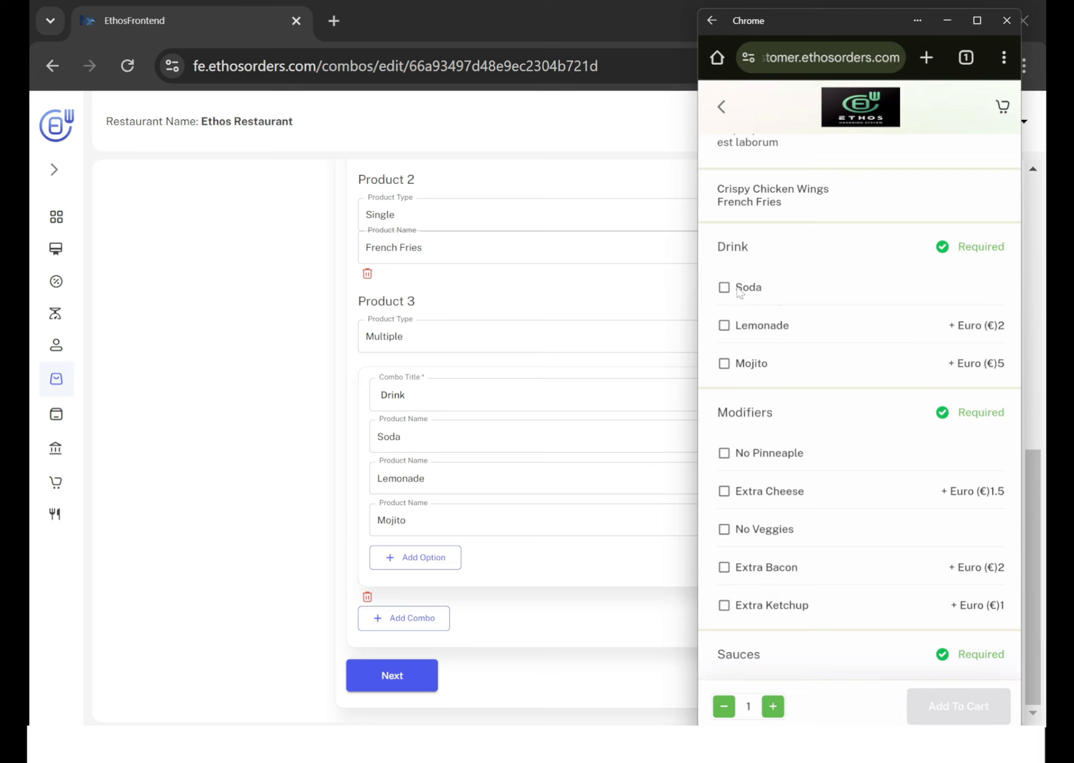
Select Lemonade as the Chicken Combo's drink and check the combo's price and remaining option groups.
{"action": "left_click", "coordinate": [724, 326]}
{"action": "scroll", "coordinate": [804, 314], "scroll_direction": "up", "scroll_amount": 6}
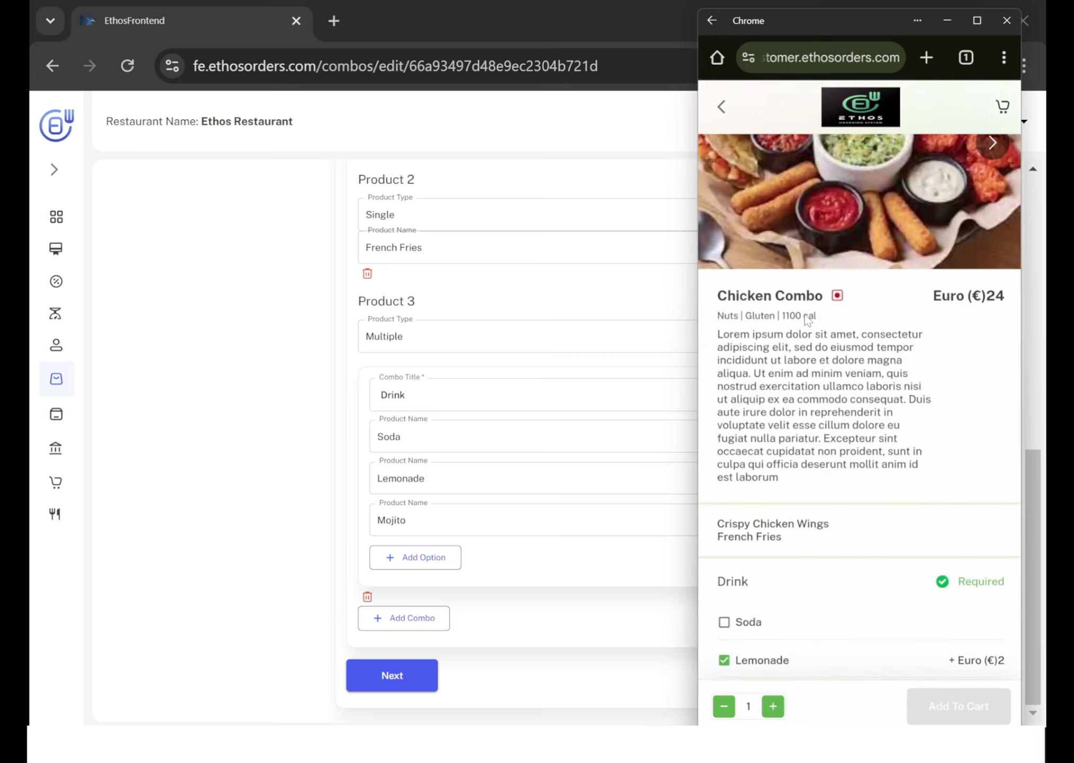
{"action": "scroll", "coordinate": [804, 318], "scroll_direction": "down", "scroll_amount": 3}
{"action": "scroll", "coordinate": [805, 318], "scroll_direction": "down", "scroll_amount": 5}
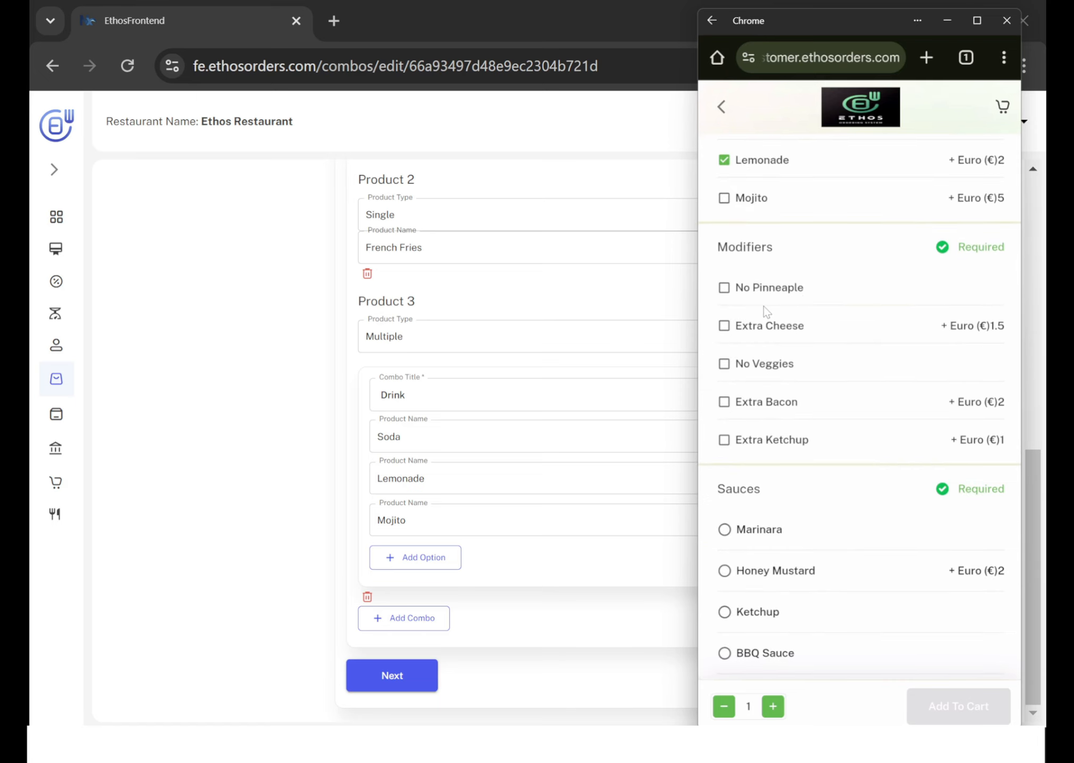
{"action": "scroll", "coordinate": [766, 311], "scroll_direction": "up", "scroll_amount": 1}
{"action": "scroll", "coordinate": [766, 312], "scroll_direction": "down", "scroll_amount": 1}
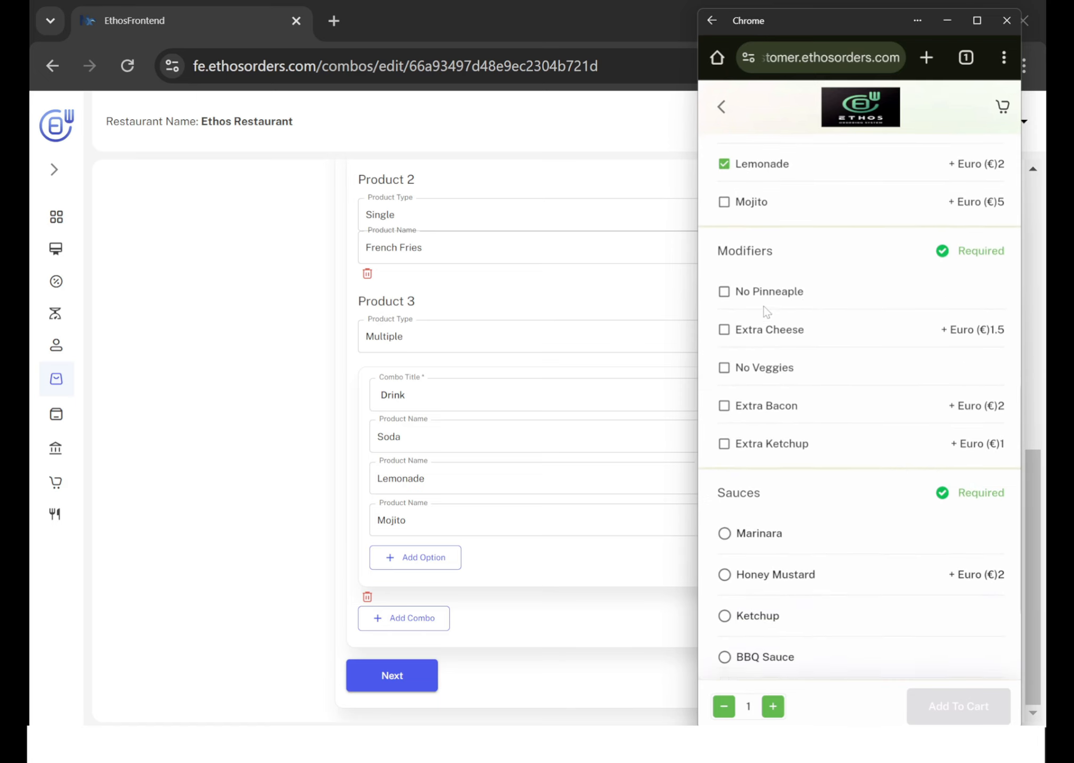
Return to the combo editor and open Chicken Combo's extras to review the Modifiers and Sauces groups.
{"action": "left_click", "coordinate": [289, 347]}
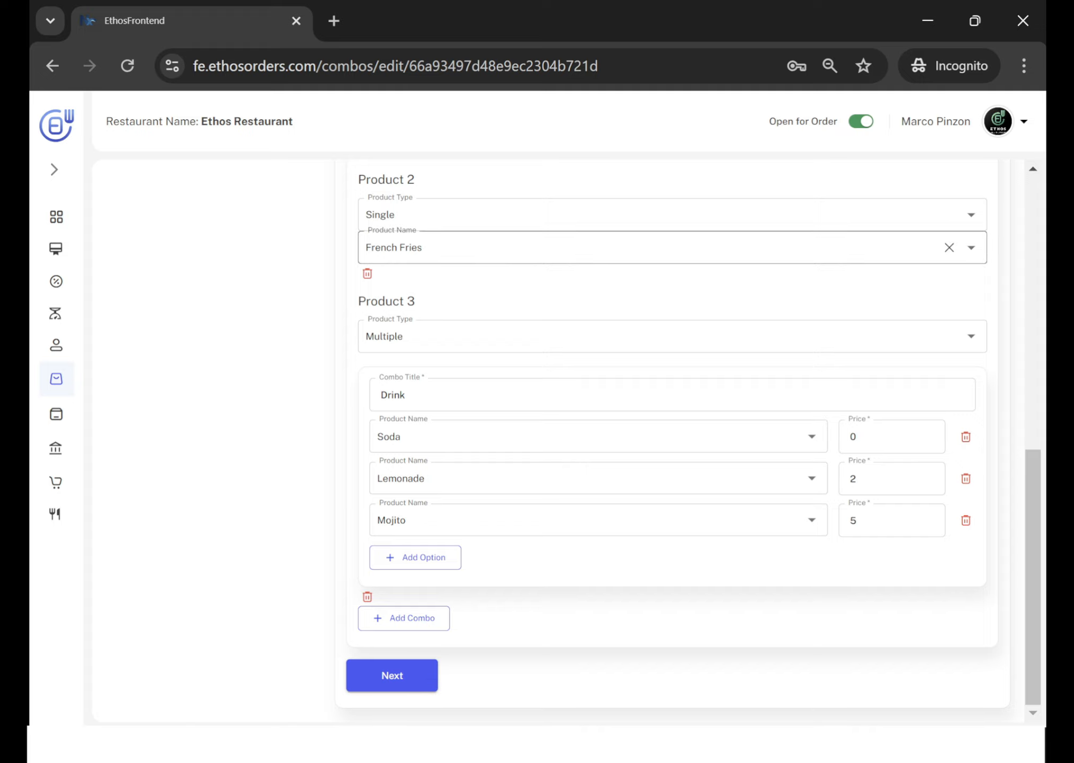
{"action": "scroll", "coordinate": [667, 247], "scroll_direction": "up", "scroll_amount": 1}
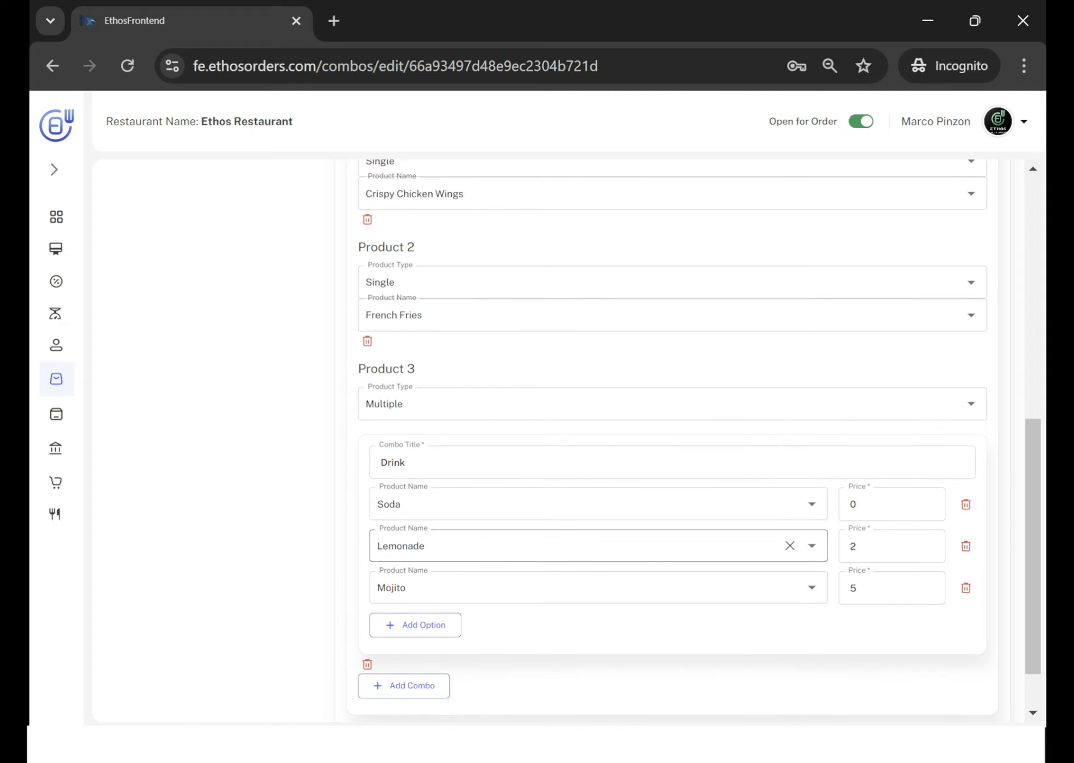
{"action": "scroll", "coordinate": [475, 609], "scroll_direction": "up", "scroll_amount": 6}
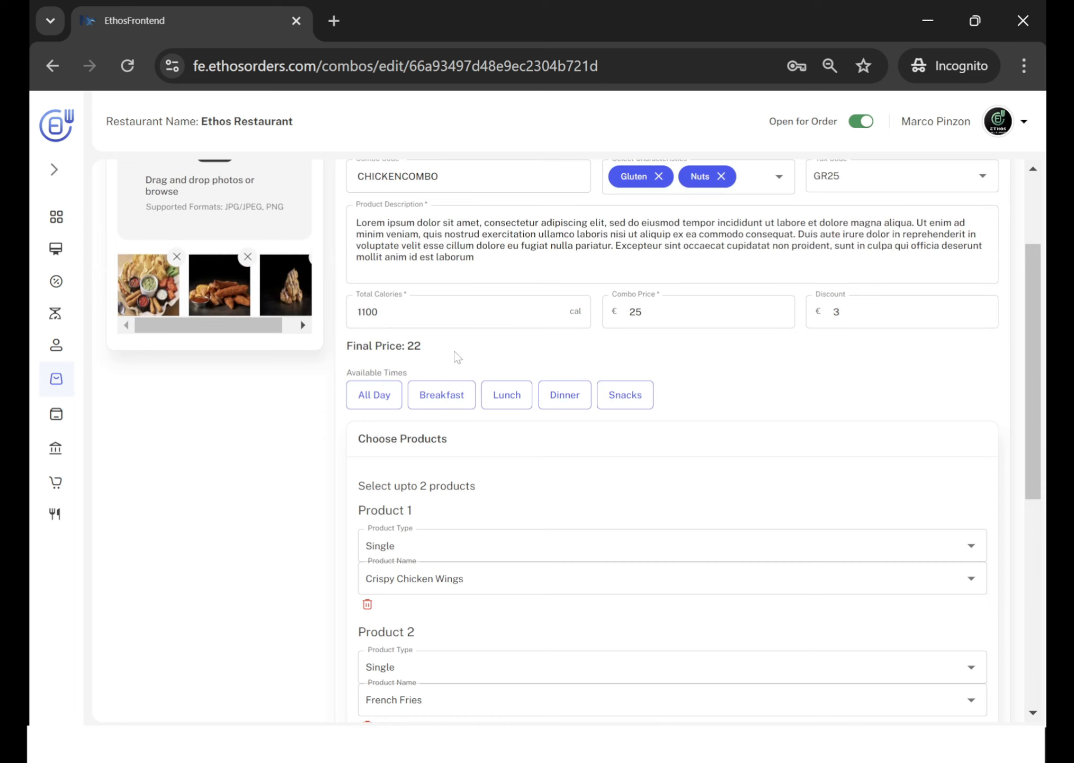
{"action": "scroll", "coordinate": [456, 354], "scroll_direction": "up", "scroll_amount": 3}
{"action": "left_click", "coordinate": [464, 239]}
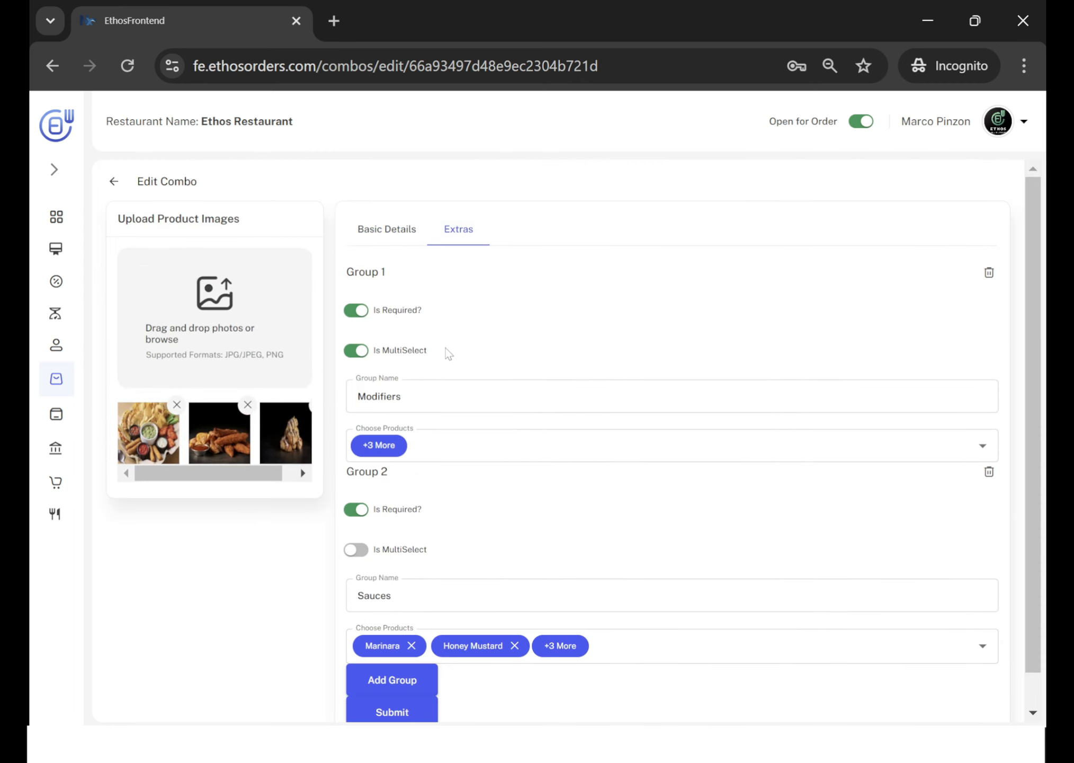
{"action": "scroll", "coordinate": [446, 350], "scroll_direction": "down", "scroll_amount": 1}
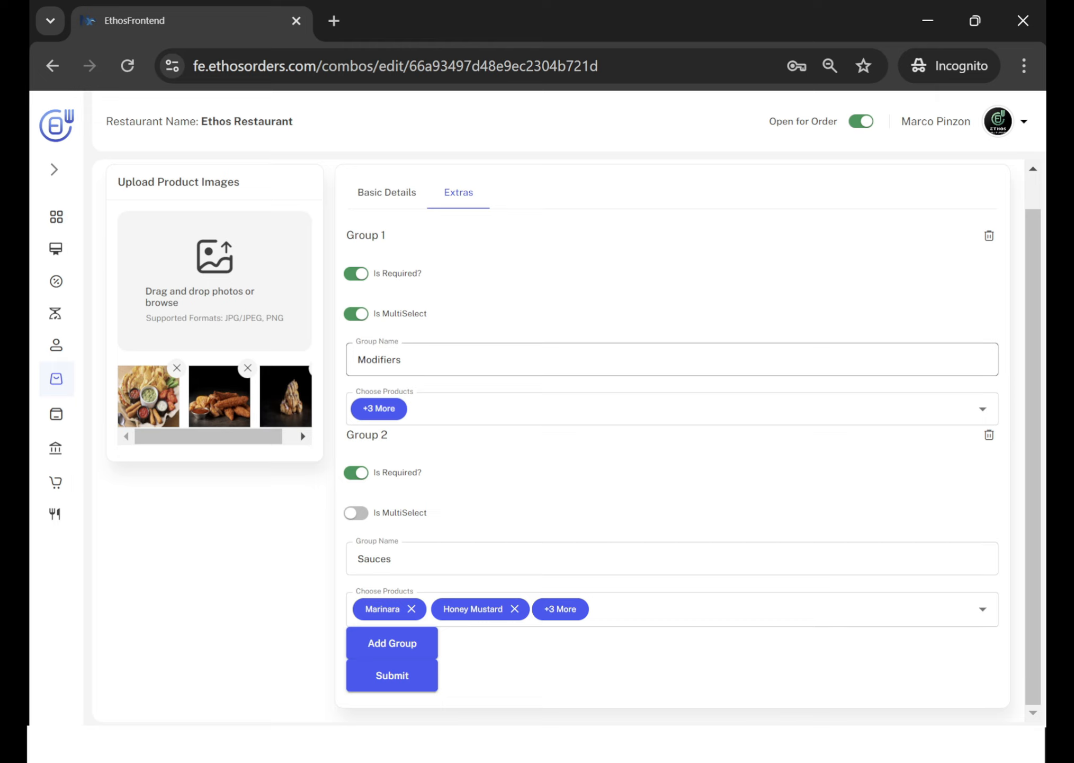
Examine the Modifiers, Sauces and Additional Request sections on the customer ordering page, and go back to the menu.
{"action": "key", "text": "alt+Tab"}
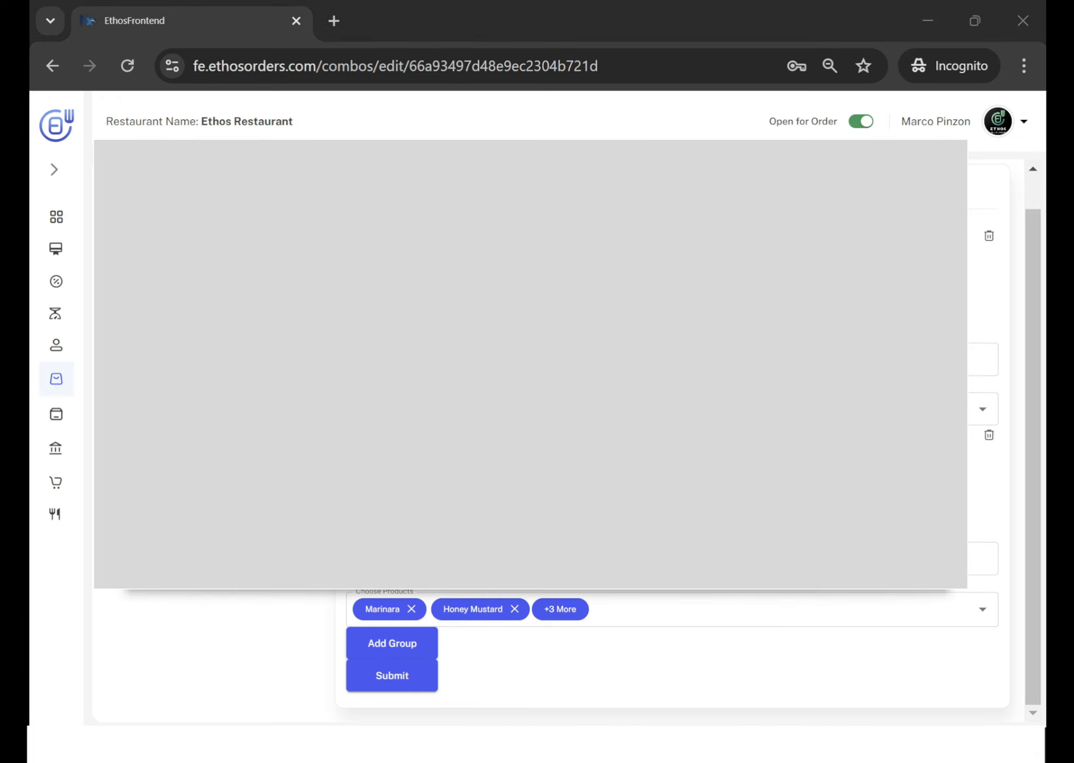
{"action": "scroll", "coordinate": [762, 411], "scroll_direction": "down", "scroll_amount": 1}
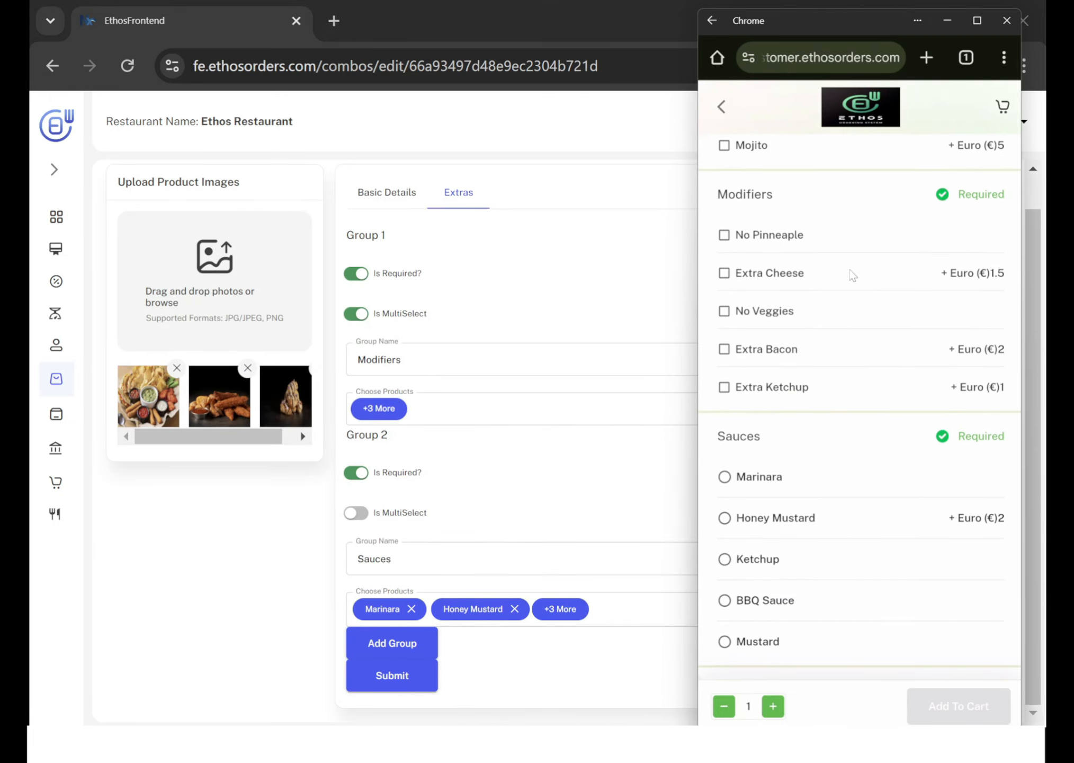
{"action": "scroll", "coordinate": [784, 466], "scroll_direction": "down", "scroll_amount": 2}
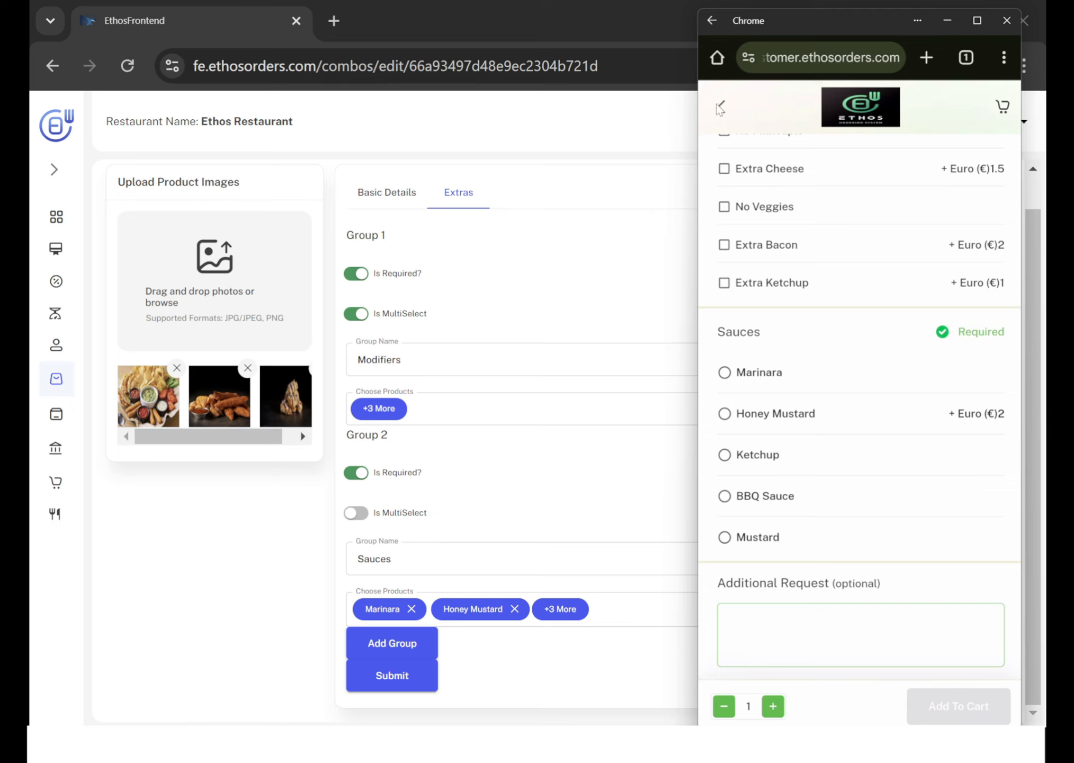
{"action": "left_click", "coordinate": [721, 107]}
Return to the restaurant dashboard and open the list of complimentary products.
{"action": "left_click", "coordinate": [111, 580]}
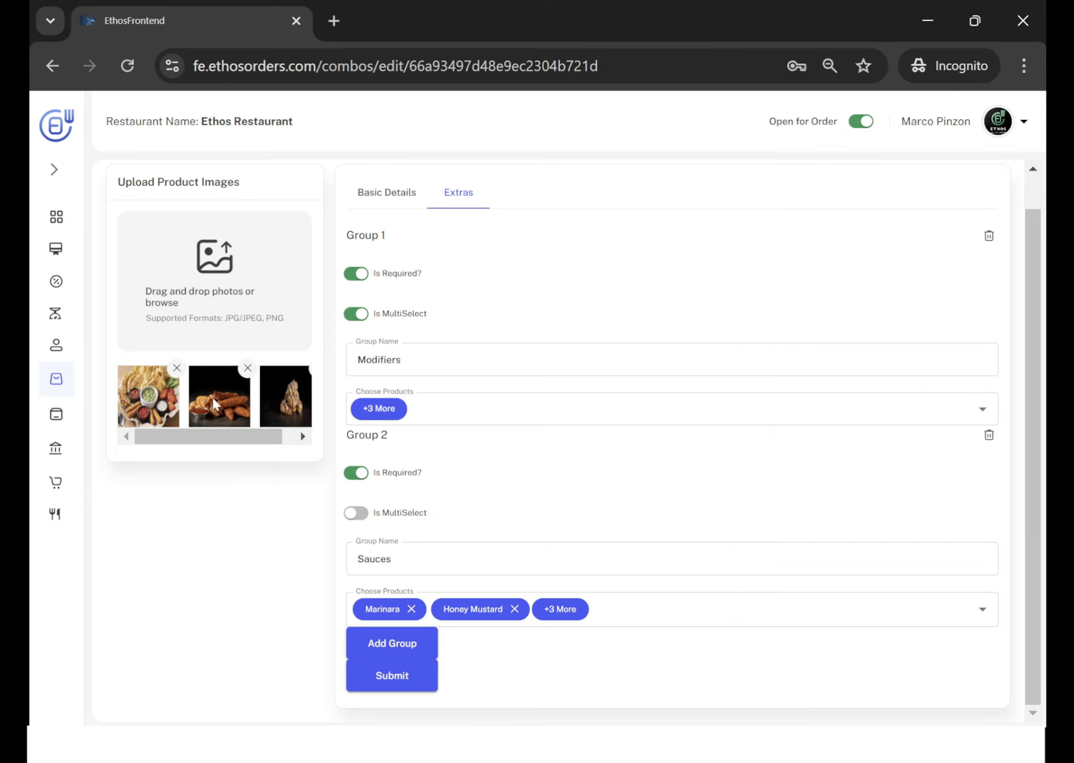
{"action": "mouse_move", "coordinate": [72, 386]}
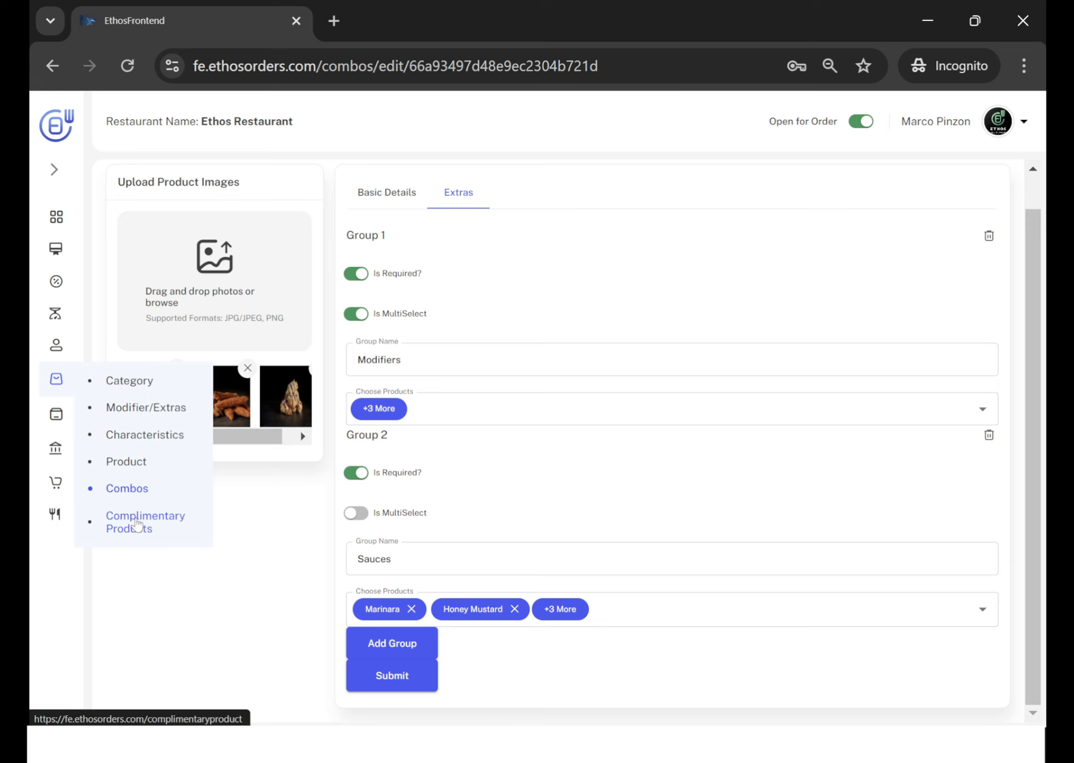
{"action": "left_click", "coordinate": [137, 523]}
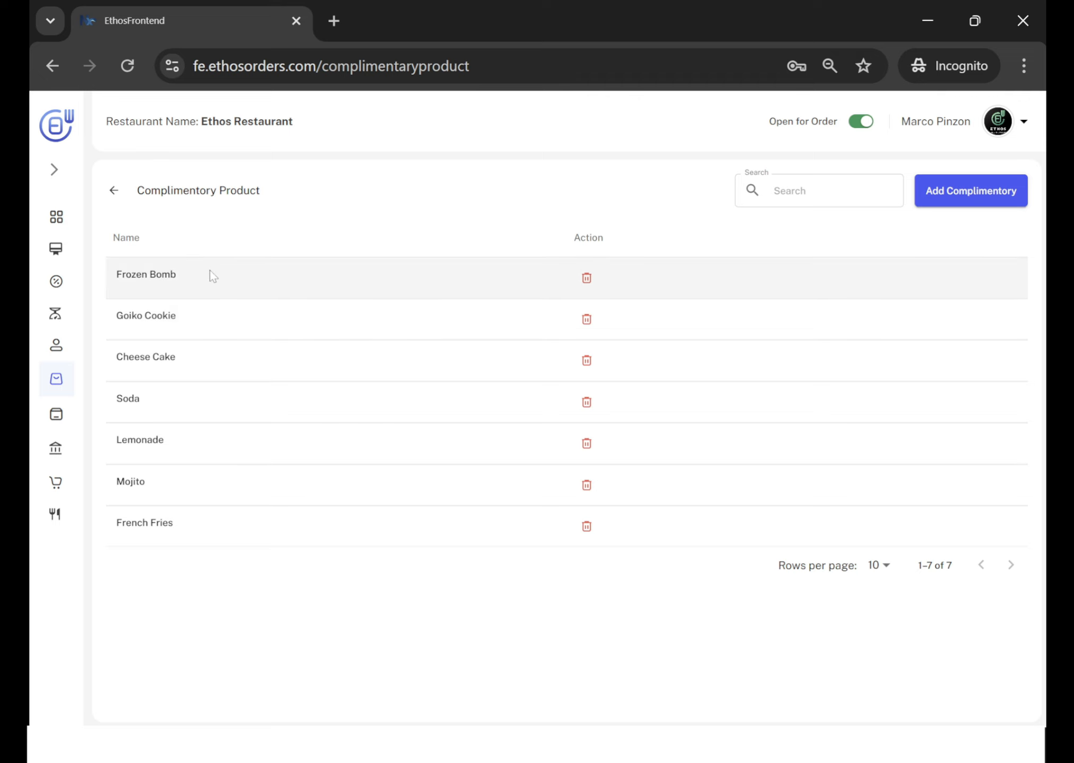
View the cart on the customer ordering page, browse all the "Complement your cart" suggestions, and return to the dashboard.
{"action": "key", "text": "alt+Tab"}
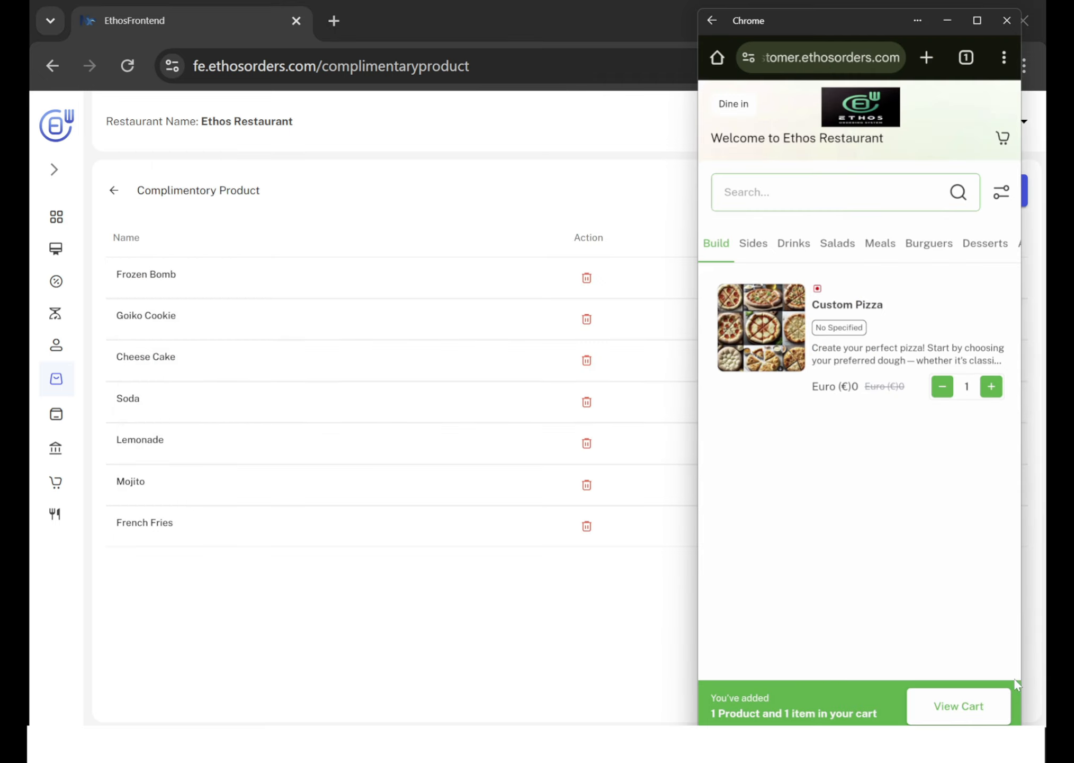
{"action": "left_click", "coordinate": [970, 710]}
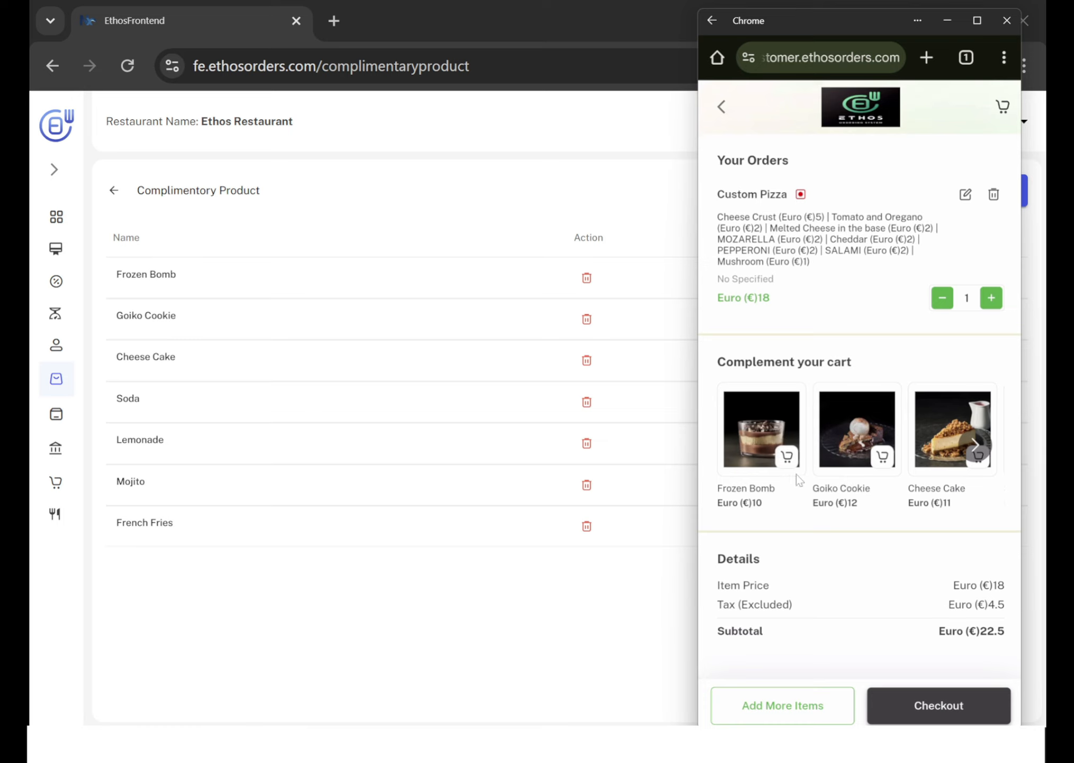
{"action": "left_click", "coordinate": [975, 445]}
{"action": "left_click", "coordinate": [975, 445]}
{"action": "left_click", "coordinate": [975, 445]}
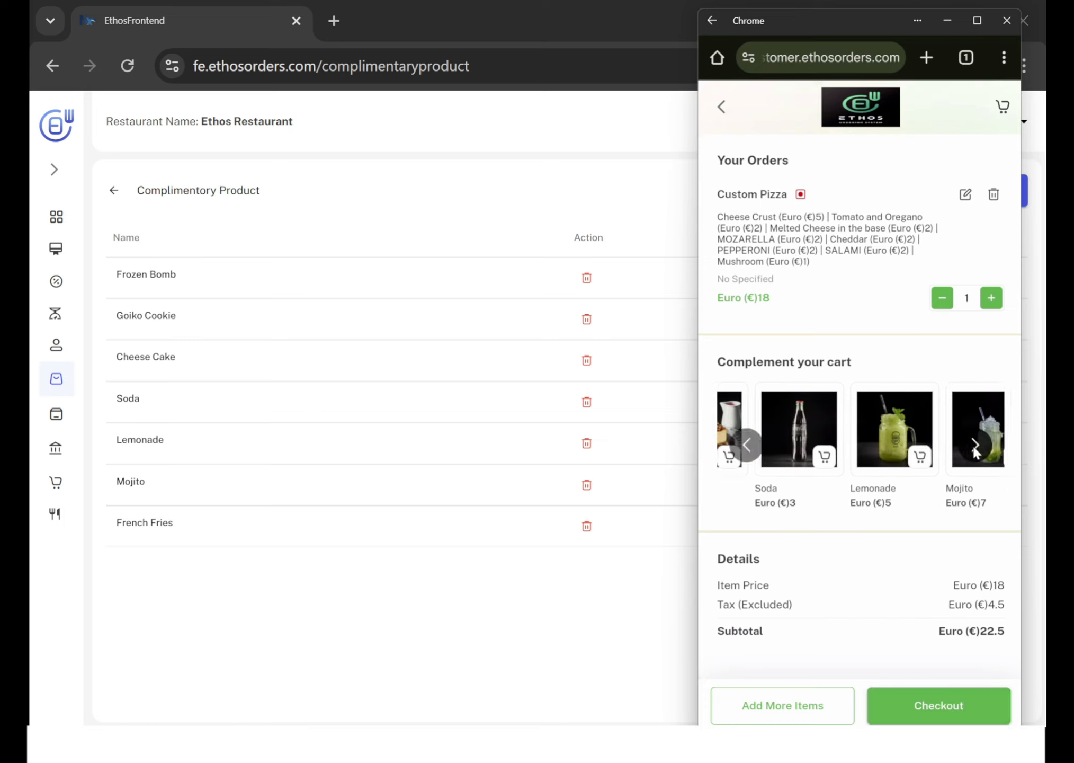
{"action": "left_click", "coordinate": [975, 446]}
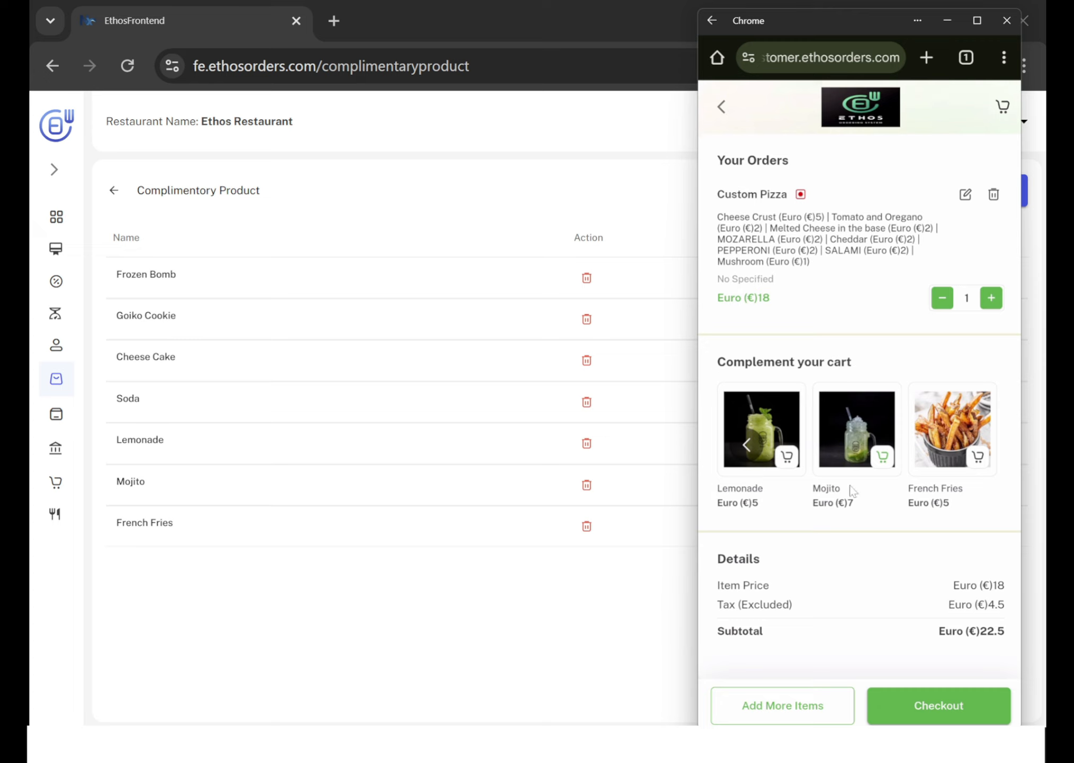
{"action": "left_click", "coordinate": [363, 613]}
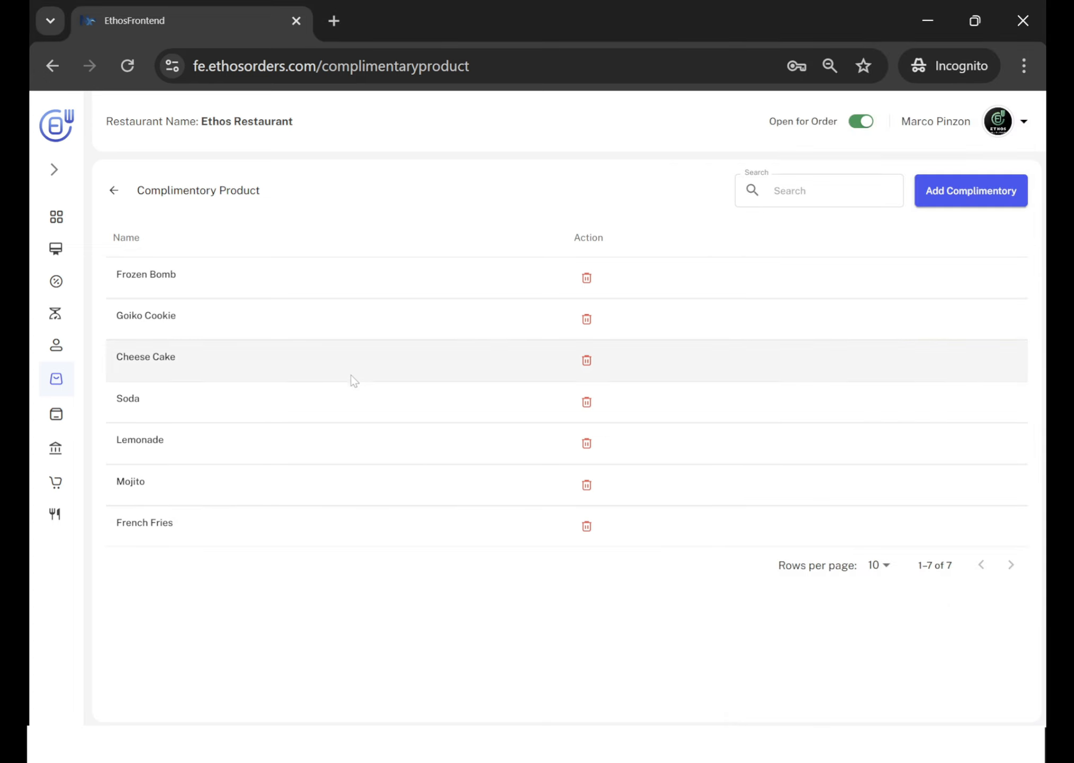